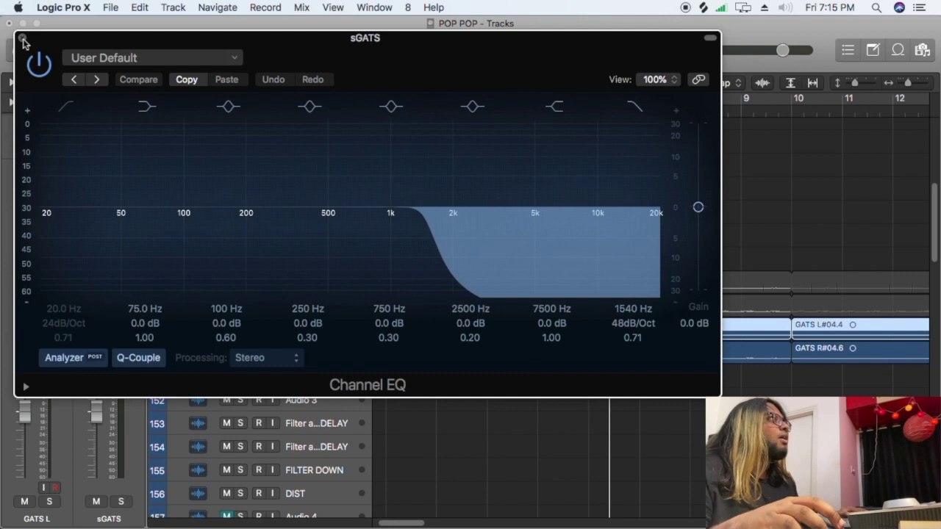
# Close the sGATS Channel EQ and inspect the PRS Archon amp settings on the GATS L track (149).
pyautogui.click(23, 38)
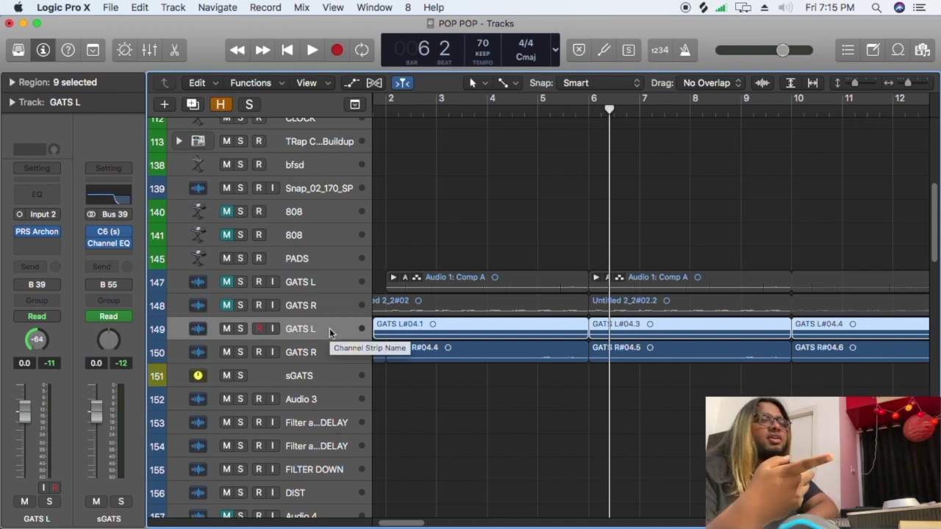
pyautogui.click(36, 231)
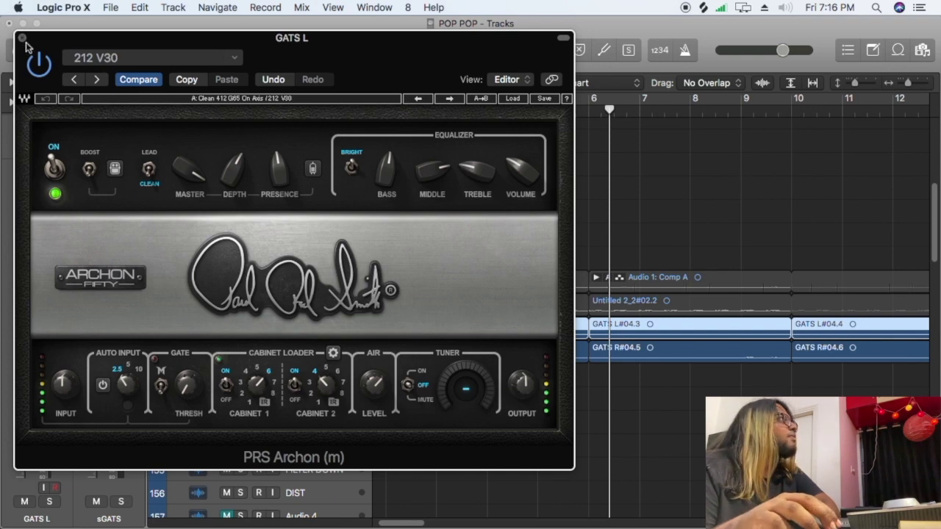
pyautogui.press('super+w')
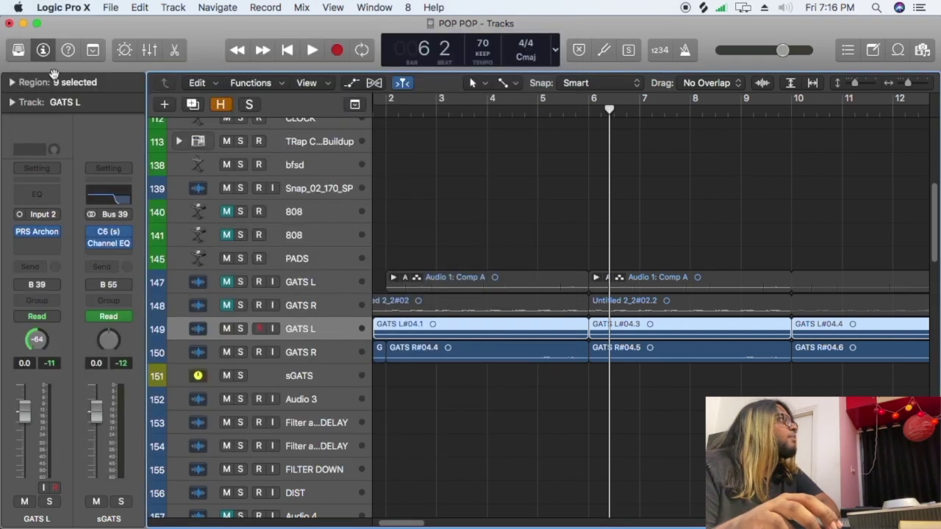
# Select the GATS R track (150) and examine the Channel EQ on its sGATS bus.
pyautogui.click(311, 378)
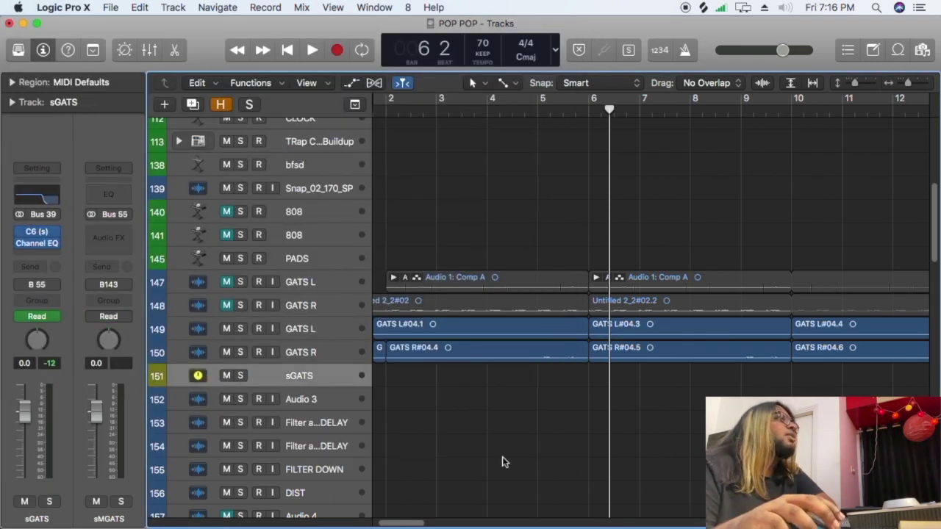
pyautogui.click(309, 354)
pyautogui.click(114, 247)
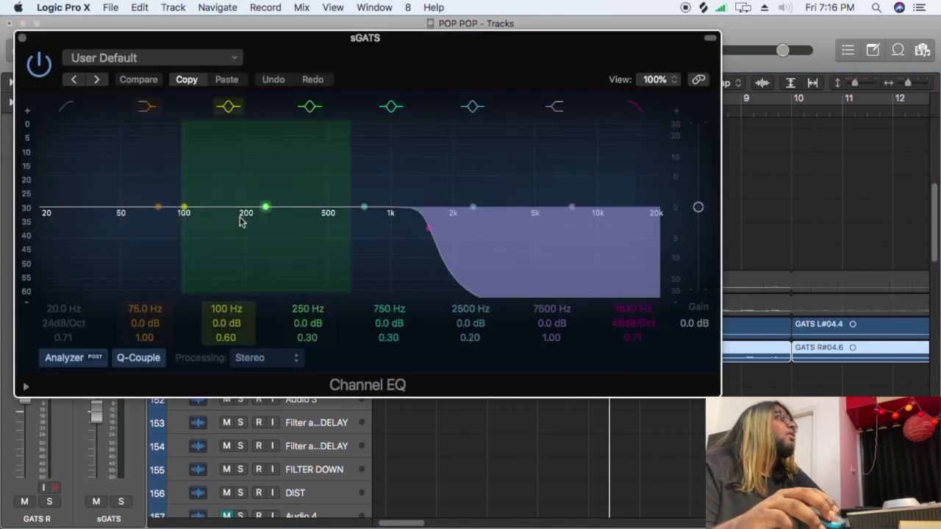
pyautogui.click(22, 38)
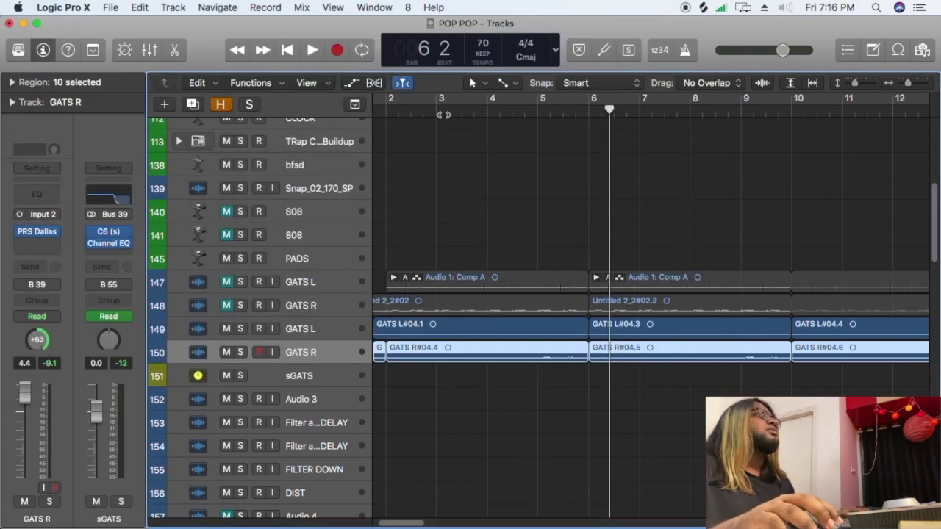
# Play the song from bar 3 with the sGATS Channel EQ open to observe its filter automation, and stop playback.
pyautogui.click(443, 112)
pyautogui.click(109, 194)
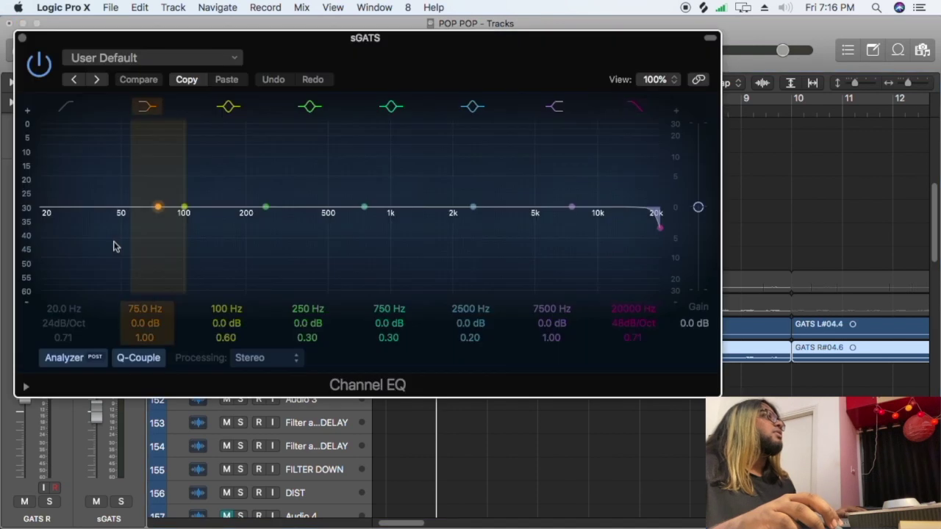
pyautogui.press('space')
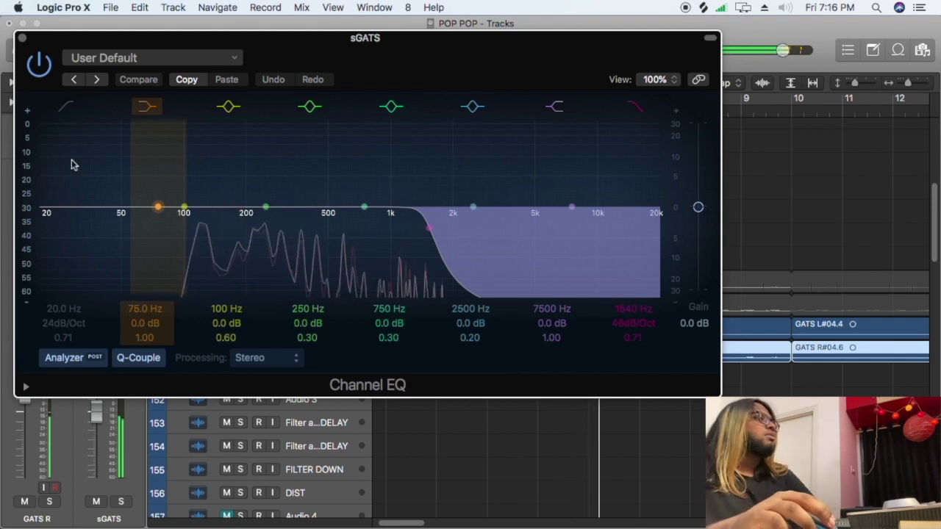
pyautogui.click(37, 60)
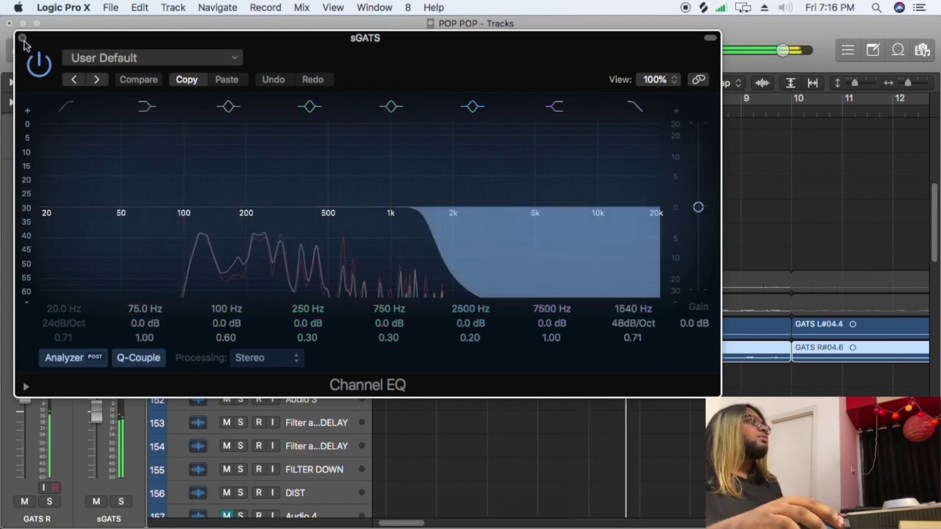
pyautogui.click(22, 37)
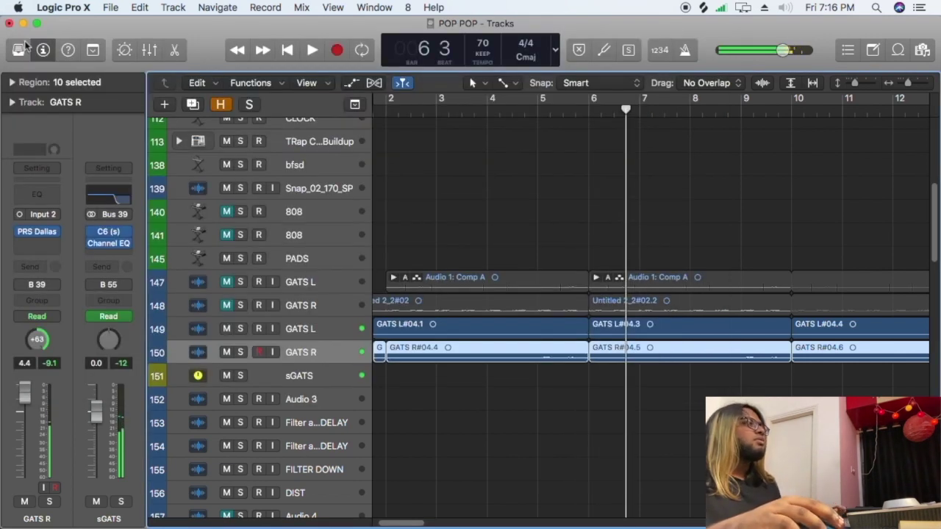
pyautogui.click(511, 389)
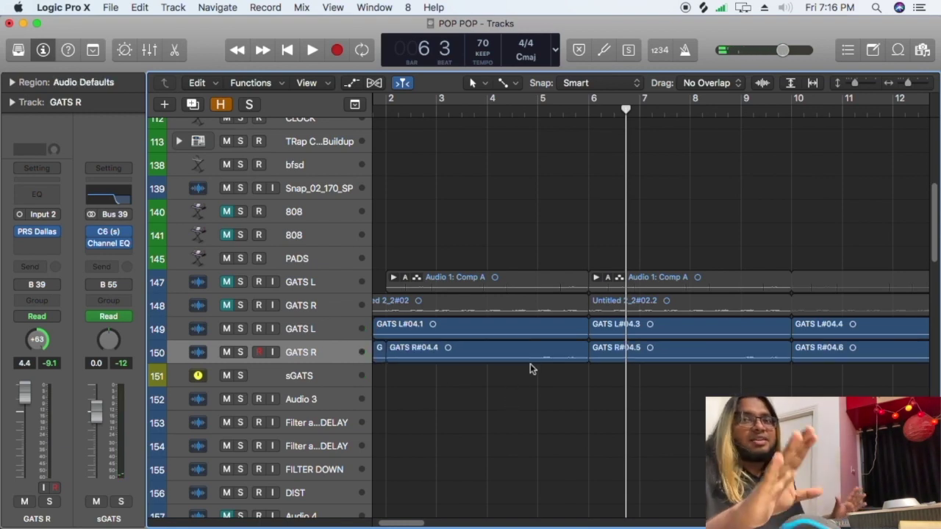
# Solo the POP POP ld vox_bip track, listen to its region from about bar 5, and unsolo it.
pyautogui.scroll(-10, 531, 364)
pyautogui.scroll(-8, 538, 371)
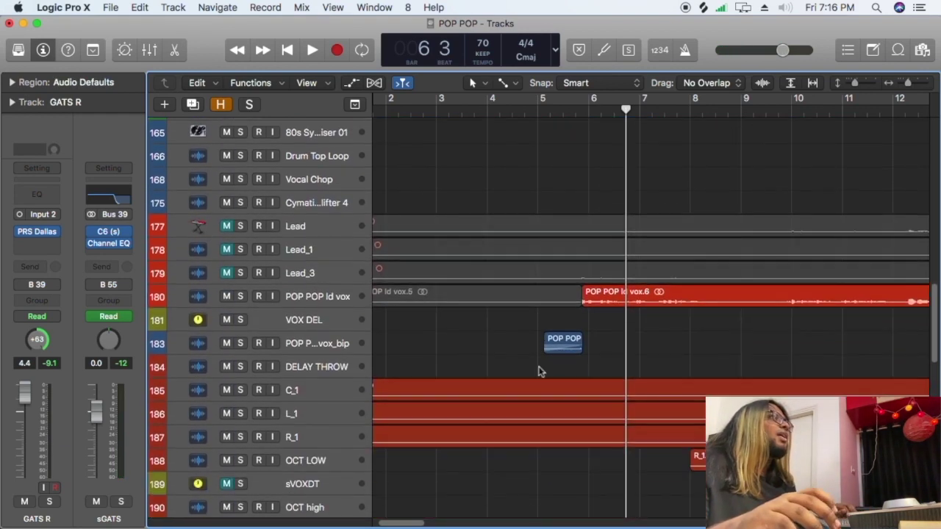
pyautogui.click(313, 337)
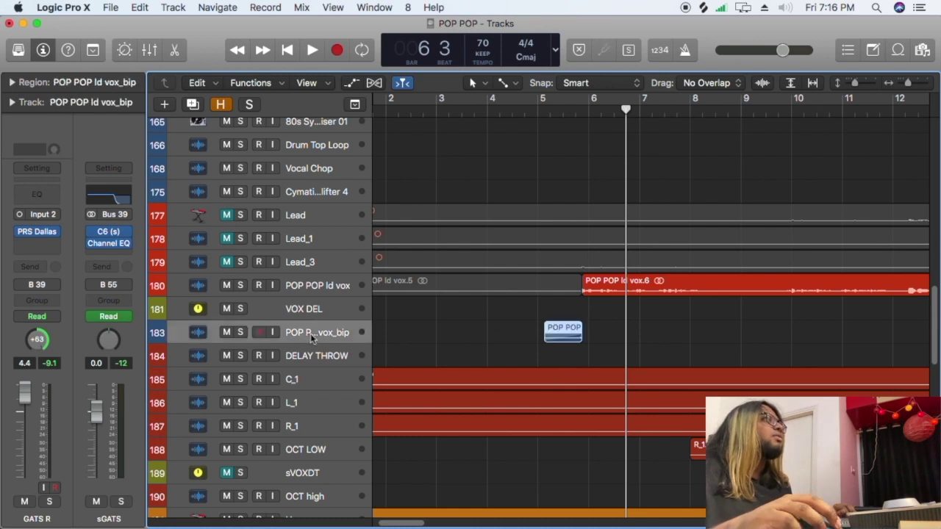
pyautogui.click(240, 332)
pyautogui.click(535, 110)
pyautogui.press('space')
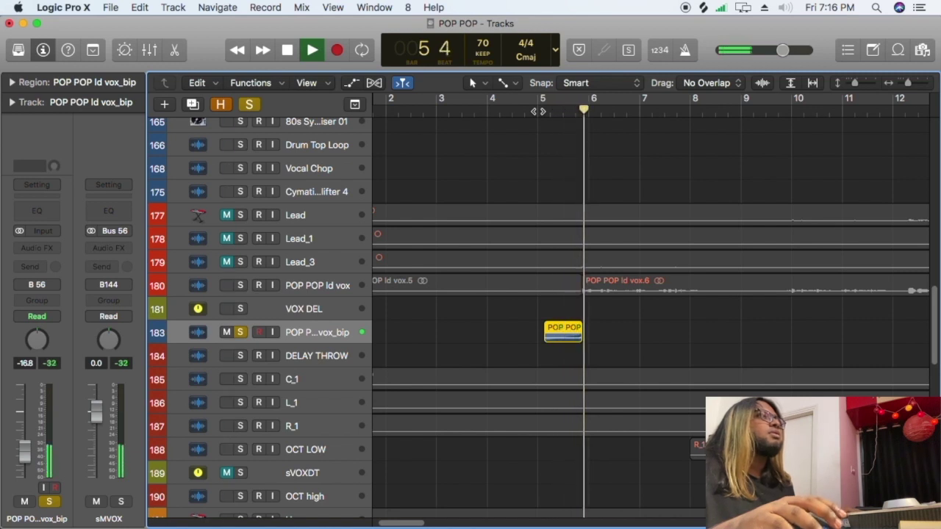
pyautogui.press('space')
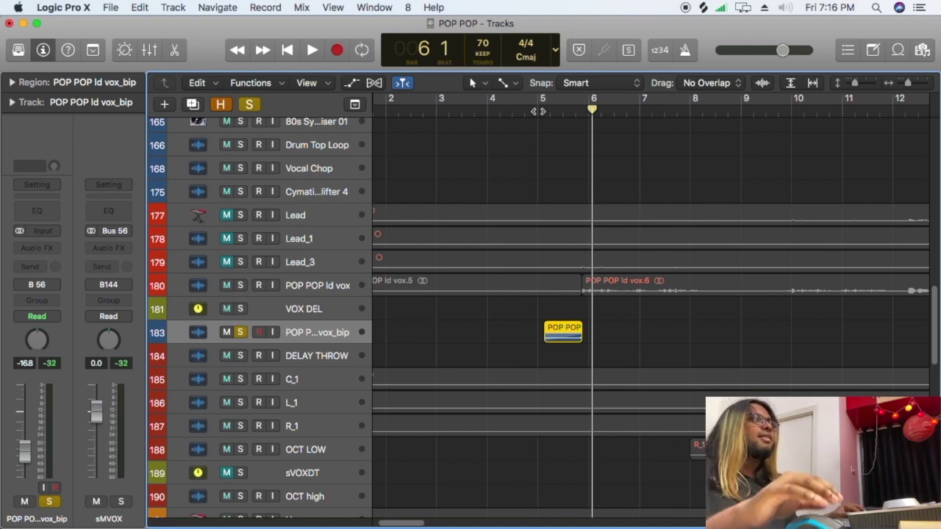
pyautogui.click(239, 332)
# Solo the KICK track and play it in a cycle covering bars 6 and 7.
pyautogui.scroll(15, 592, 265)
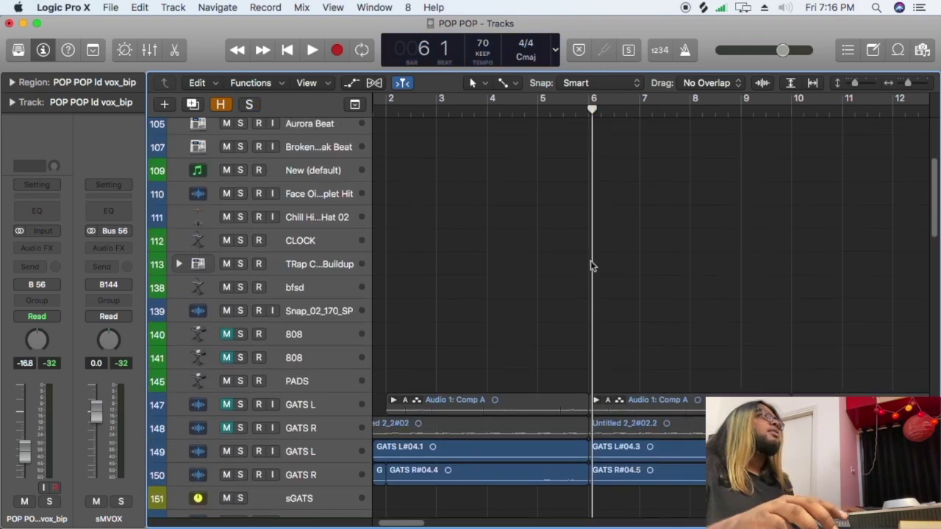
pyautogui.click(586, 112)
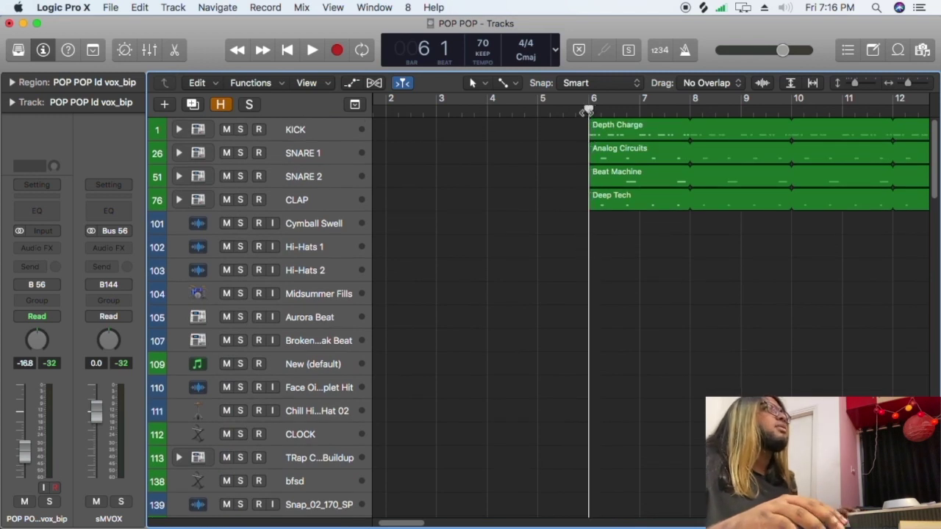
pyautogui.click(306, 131)
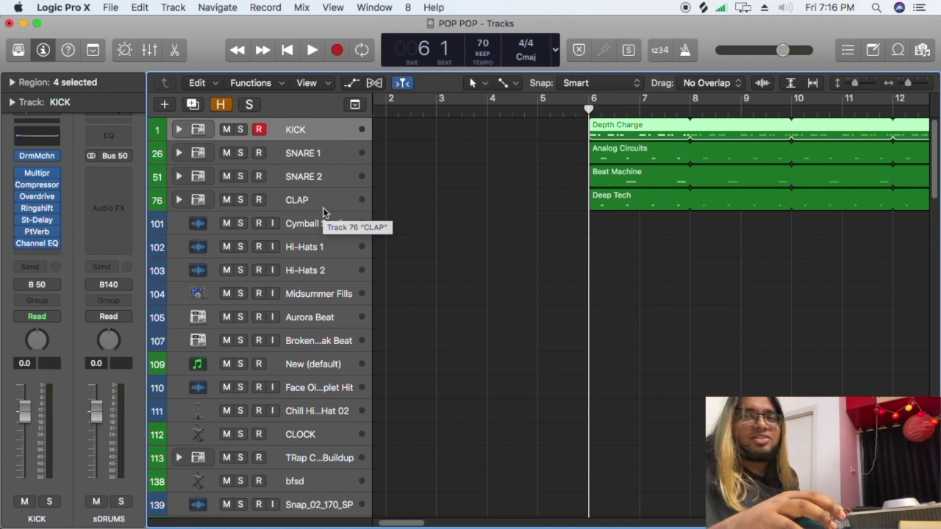
pyautogui.press('s')
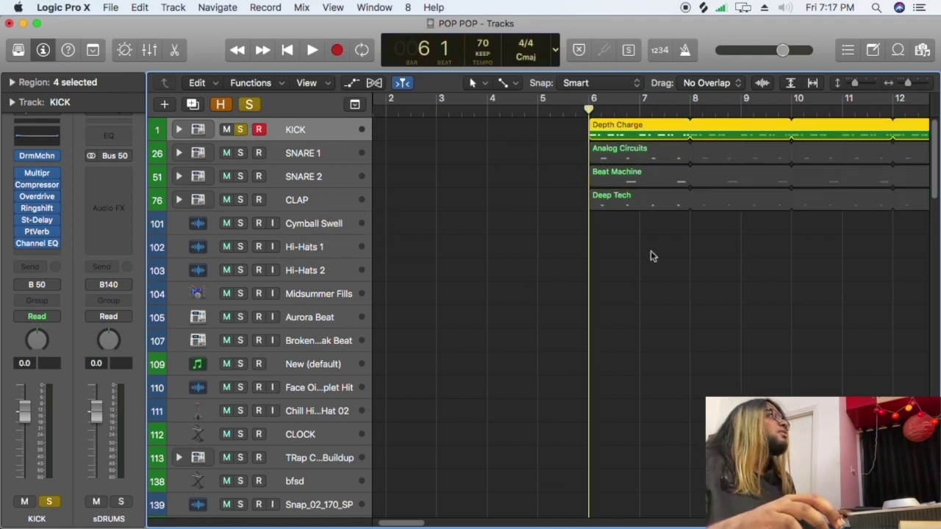
pyautogui.press('super+Down')
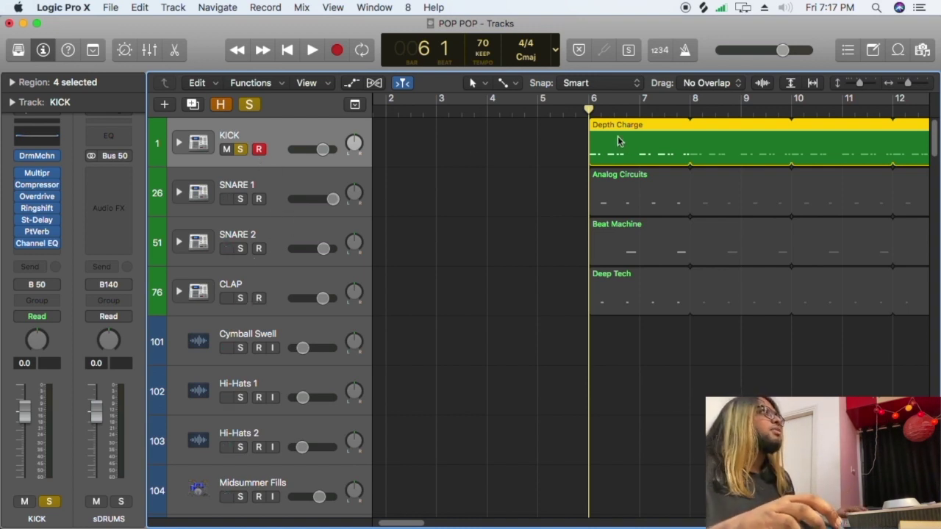
pyautogui.moveTo(608, 106); pyautogui.dragTo(691, 105)
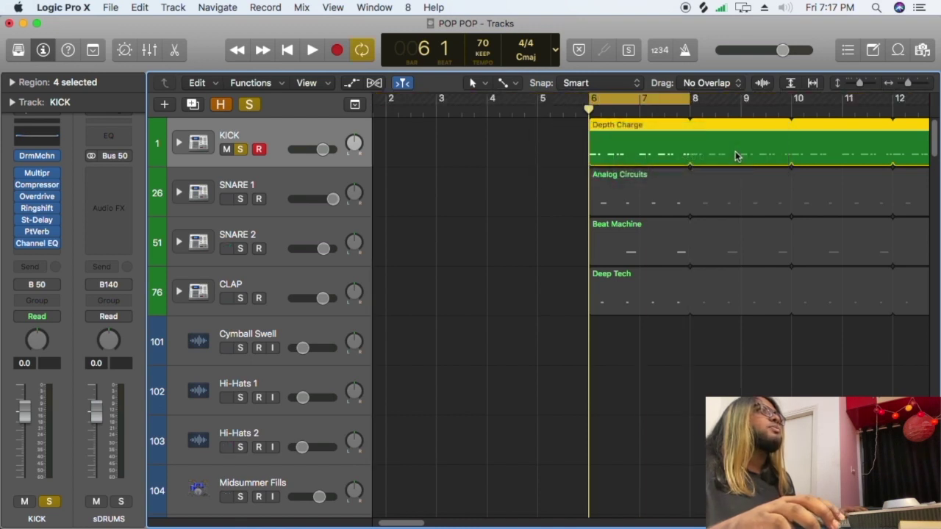
pyautogui.press('space')
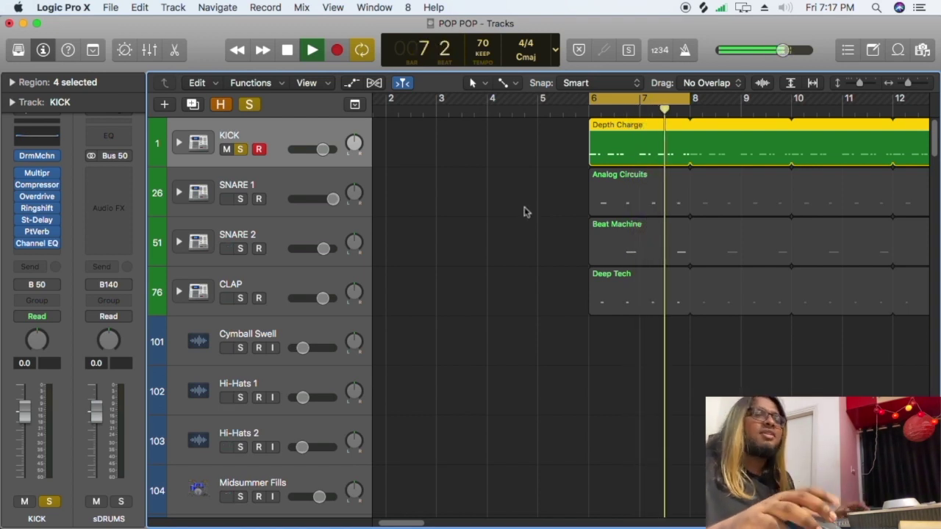
# Add SNARE 1 and SNARE 2 to the soloed kick and listen to them over the cycle, stopping playback at the end.
pyautogui.click(241, 200)
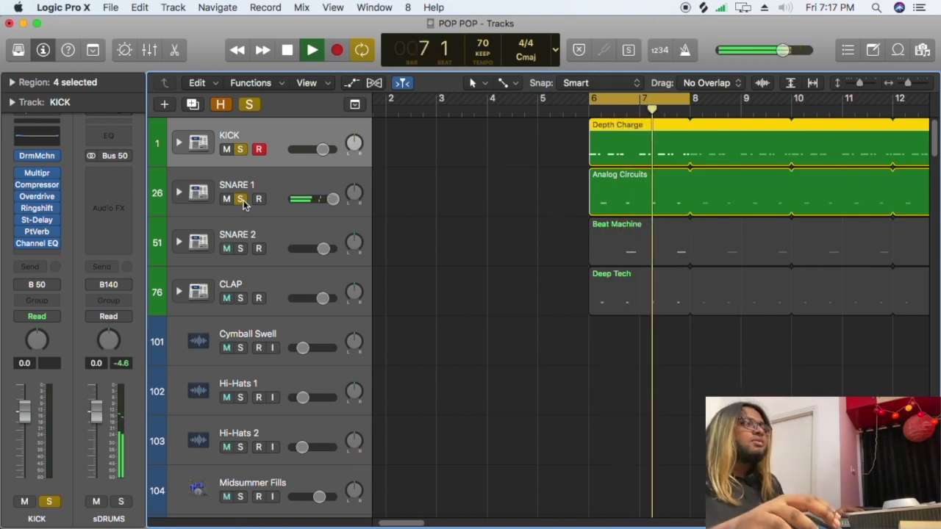
pyautogui.press('space')
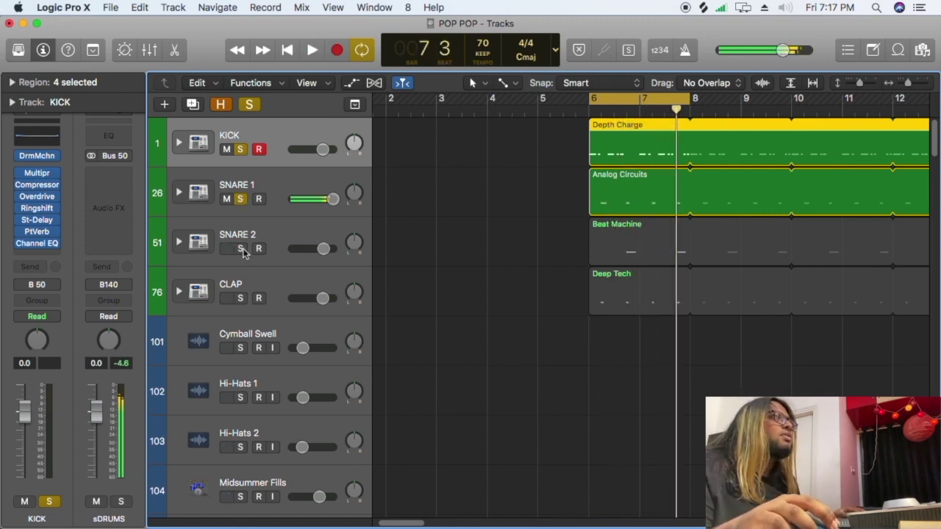
pyautogui.click(243, 250)
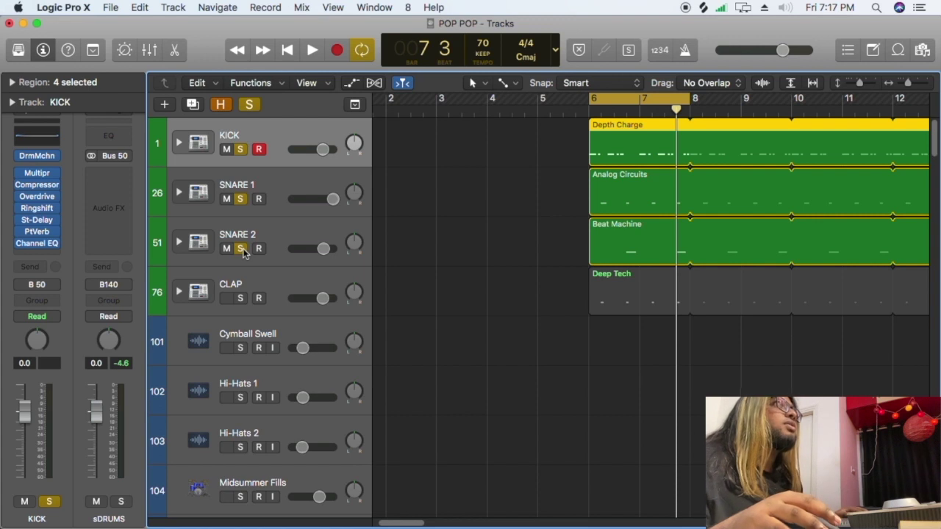
pyautogui.click(255, 226)
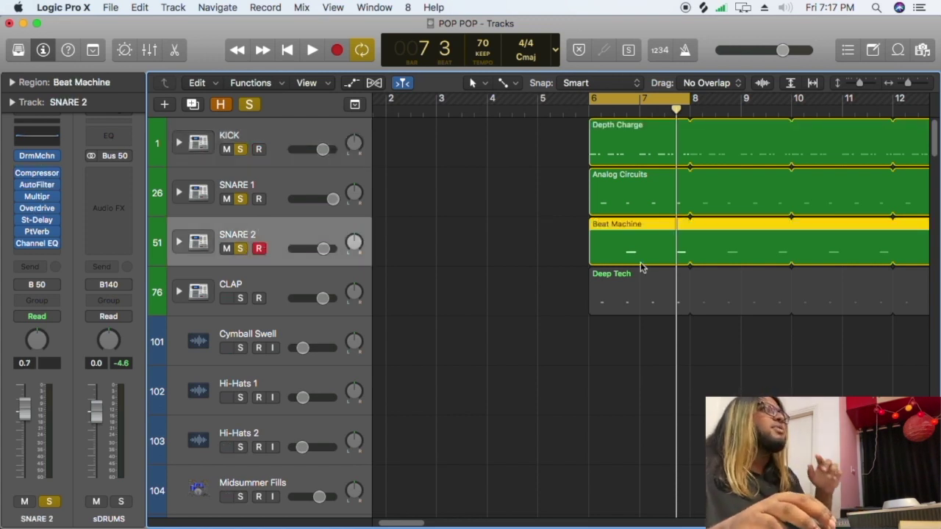
pyautogui.press('space')
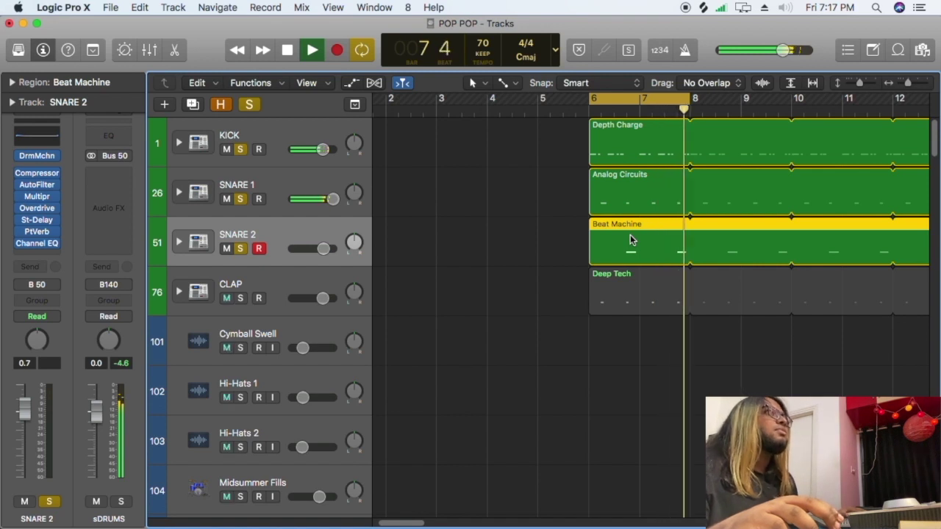
pyautogui.press('space')
# Solo only the CLAP track during cycle playback, add SNARE 1 for comparison, and unsolo the clap.
pyautogui.keyDown('alt'); pyautogui.click(239, 298); pyautogui.keyUp('alt')
pyautogui.press('space')
pyautogui.click(241, 199)
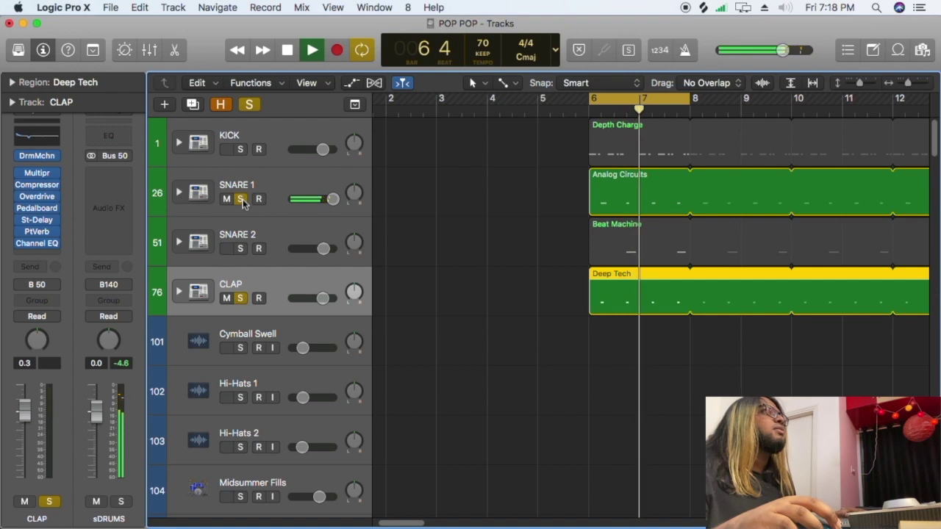
pyautogui.click(240, 298)
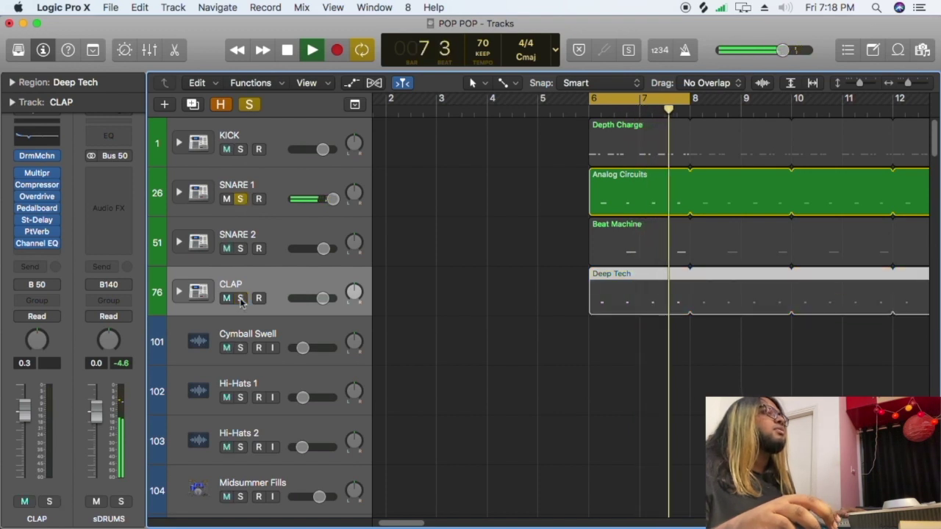
# Clear all solos, turn off cycle mode, and listen to the drums with the full mix until stopping playback.
pyautogui.click(249, 104)
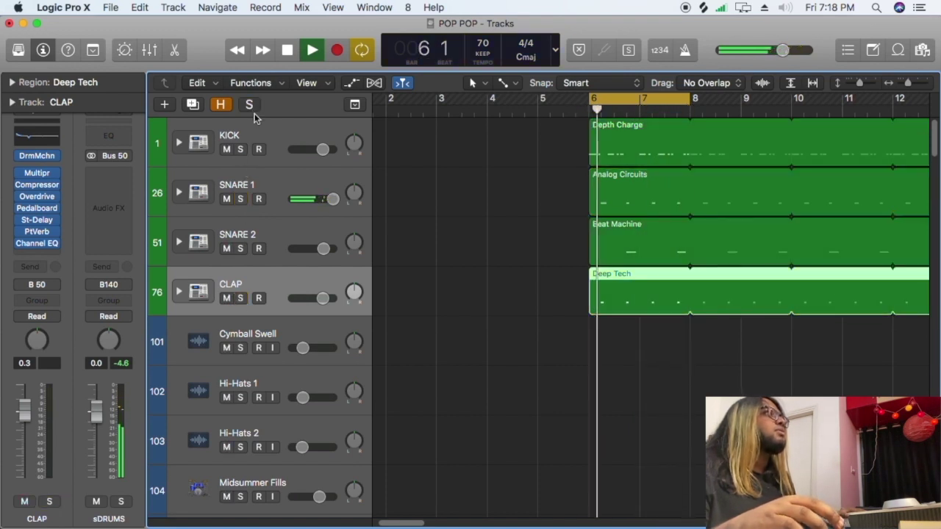
pyautogui.click(630, 99)
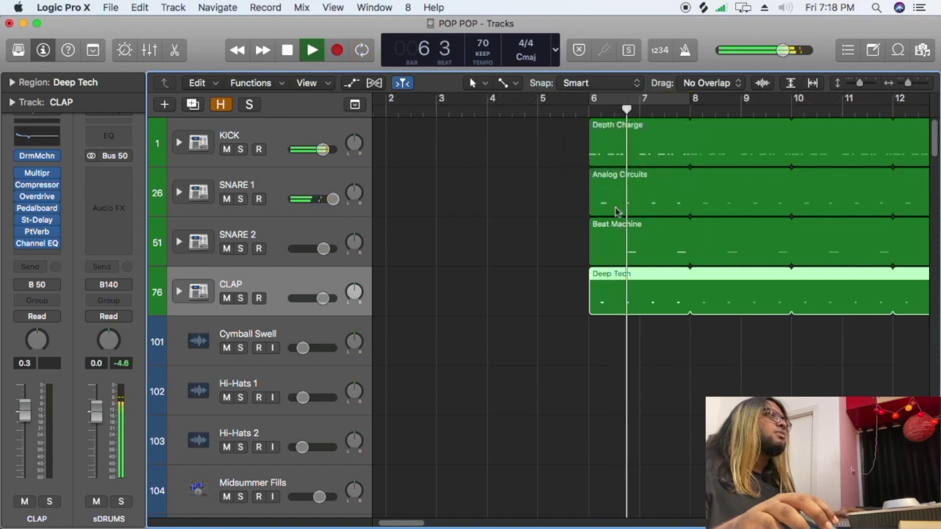
pyautogui.press('super+Left')
pyautogui.press('super+Up')
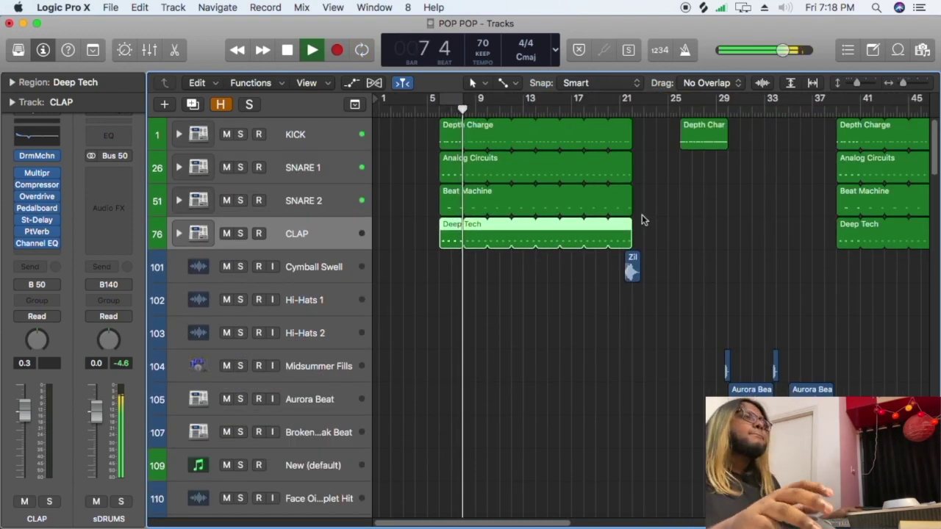
pyautogui.press('space')
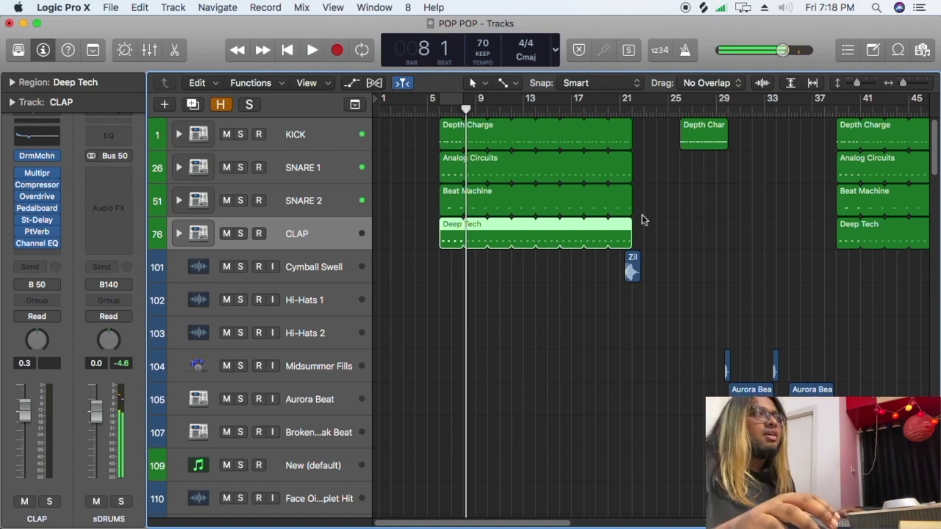
# Replay the full mix from bar 6 briefly and stop playback.
pyautogui.click(444, 102)
pyautogui.press('space')
pyautogui.press('space')
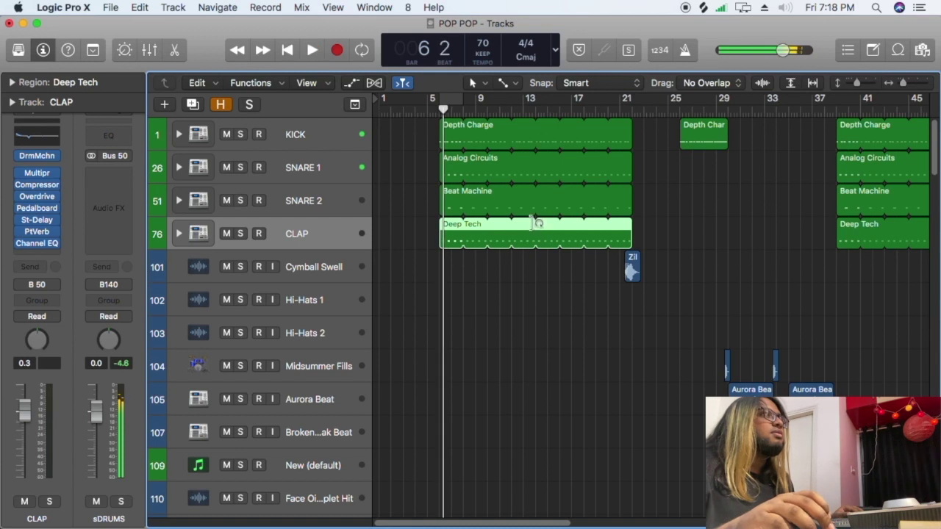
pyautogui.scroll(-12, 536, 223)
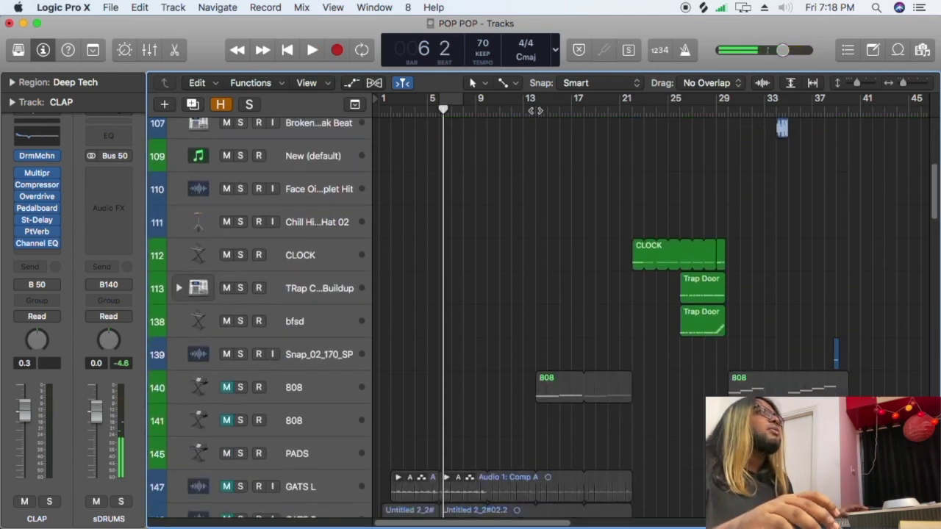
# Play the full mix from bar 14 and stop shortly after the bass enters.
pyautogui.click(535, 110)
pyautogui.press('space')
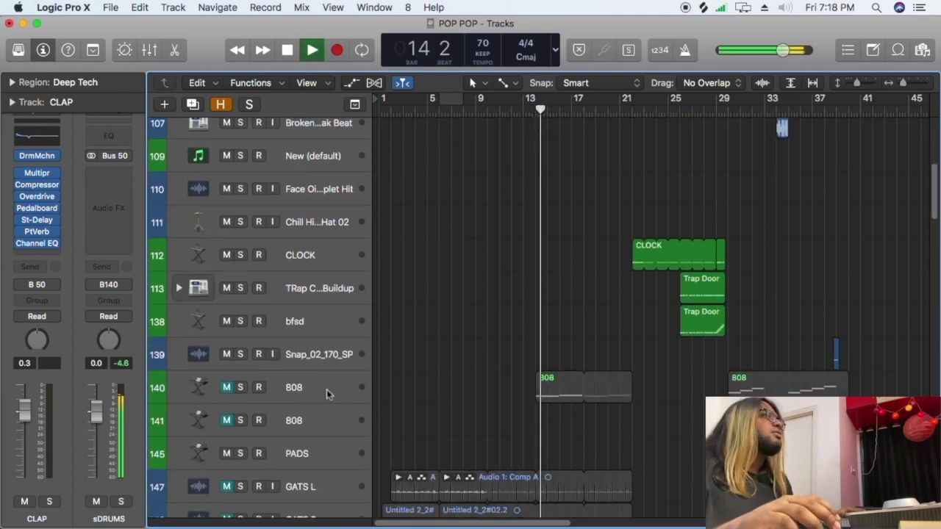
pyautogui.press('space')
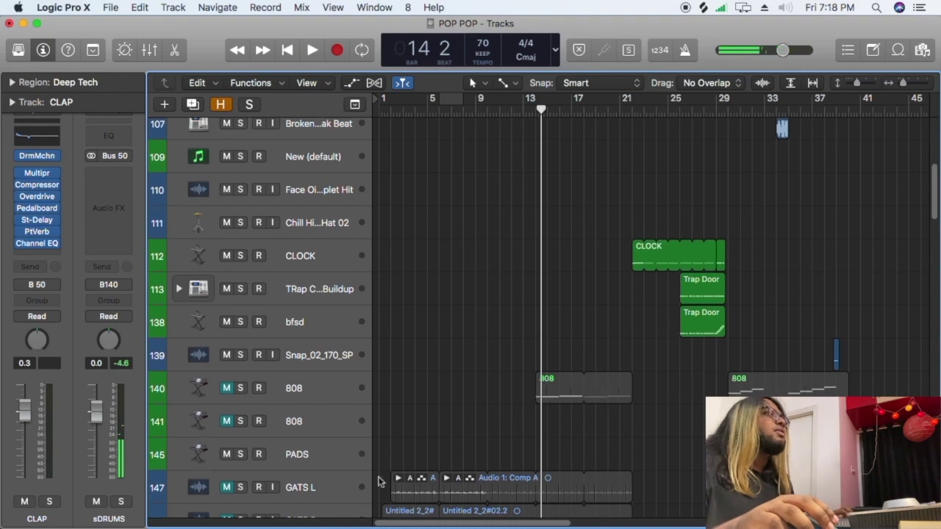
# Open the ES2 synth of the first 808 track to examine its bass sound settings, and close it.
pyautogui.press('super+Left')
pyautogui.press('super+Left')
pyautogui.press('super+Up')
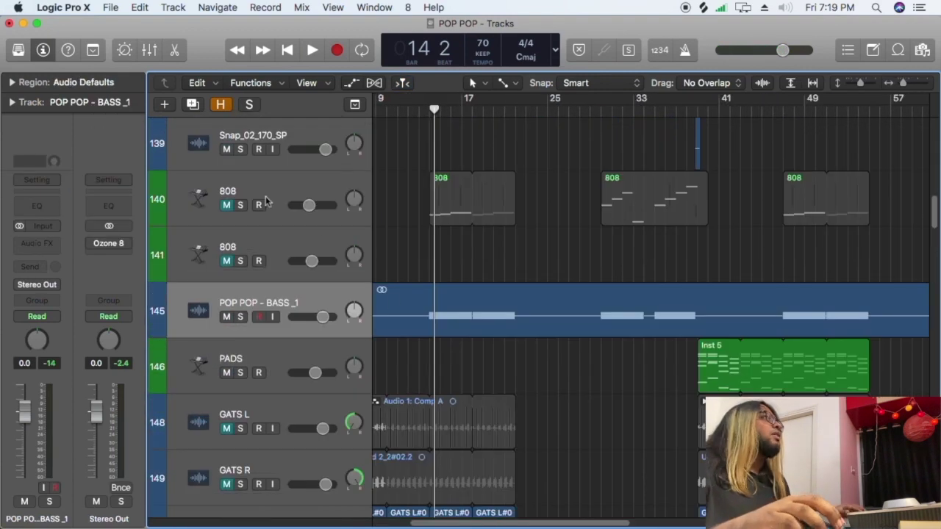
pyautogui.click(266, 202)
pyautogui.press('Down')
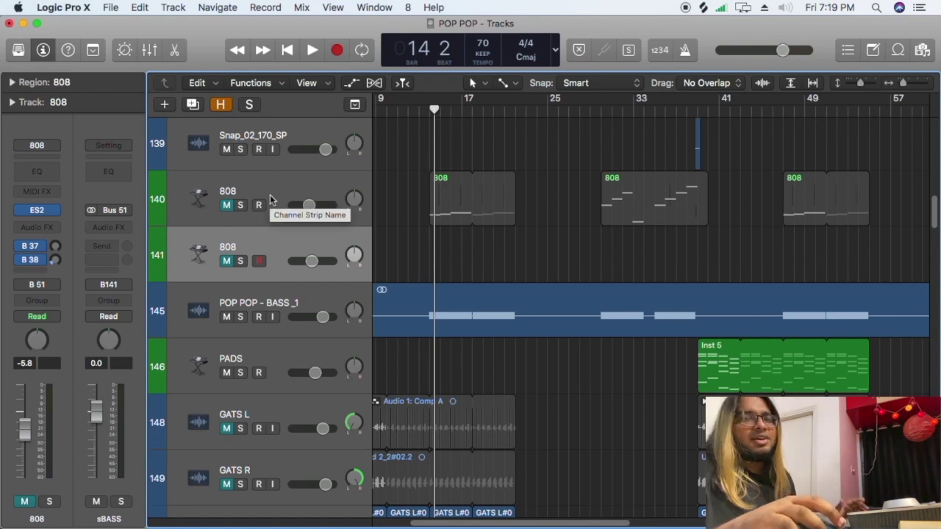
pyautogui.click(269, 198)
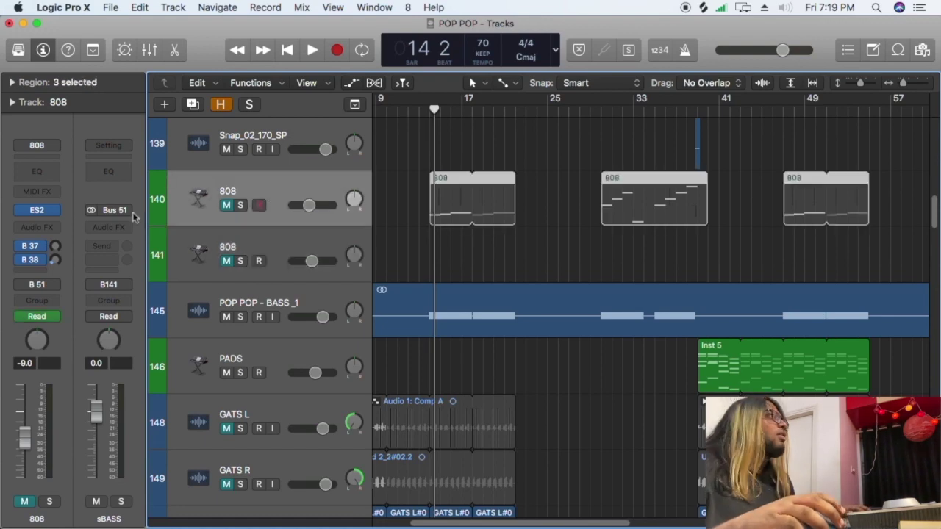
pyautogui.click(36, 211)
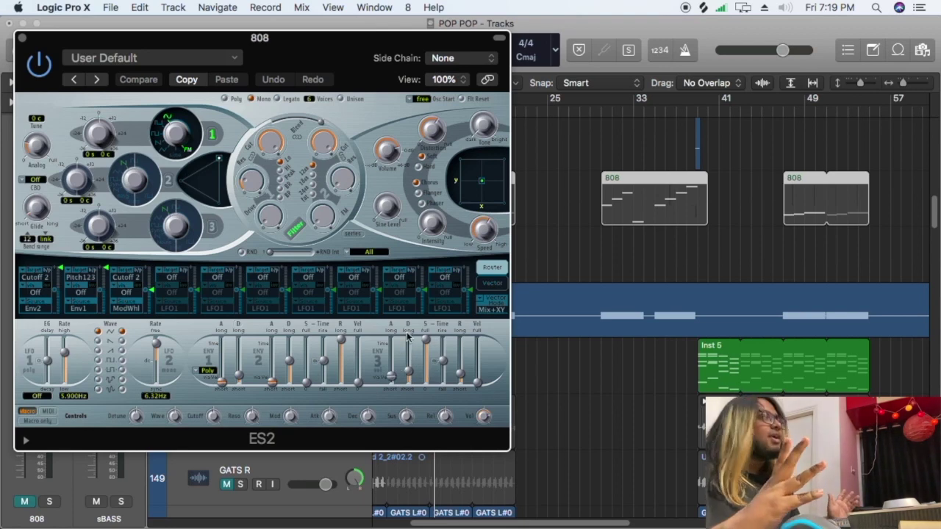
pyautogui.click(21, 38)
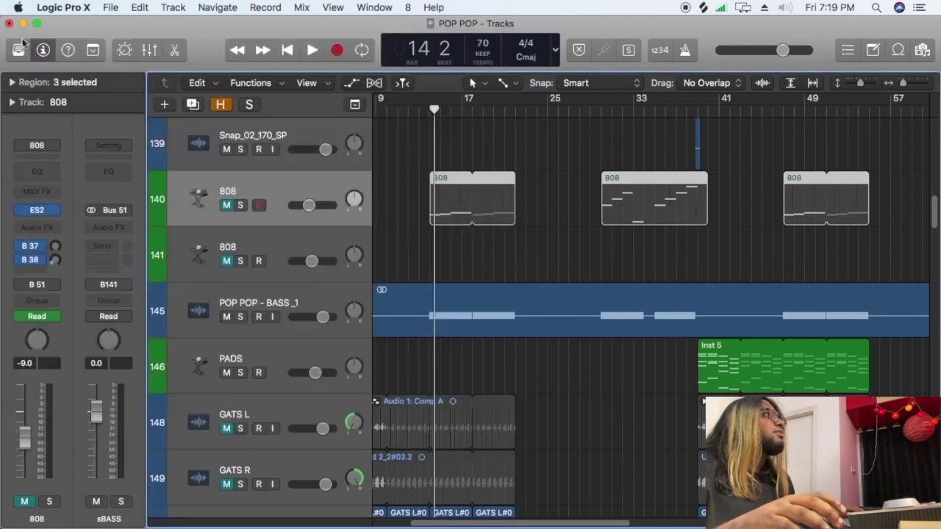
# Play the full mix on from bar 14 while looking over the guitar tracks down to the filter and delay layers, and stop in bar 16.
pyautogui.press('space')
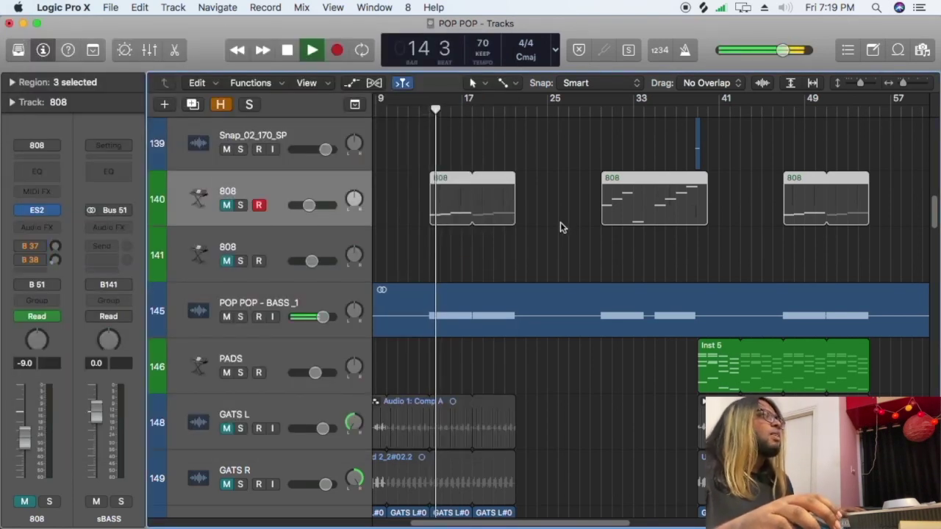
pyautogui.scroll(-1, 555, 232)
pyautogui.scroll(-8, 556, 232)
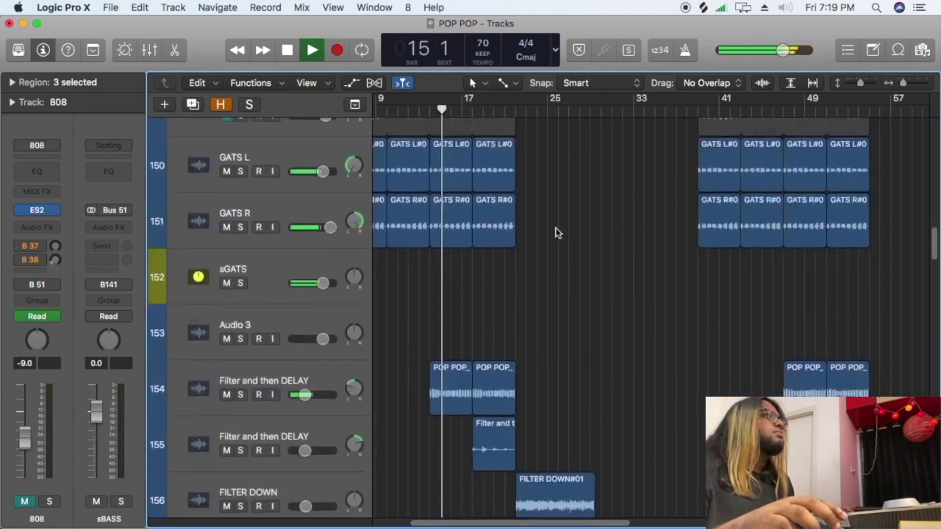
pyautogui.scroll(2, 555, 232)
pyautogui.scroll(-5, 556, 229)
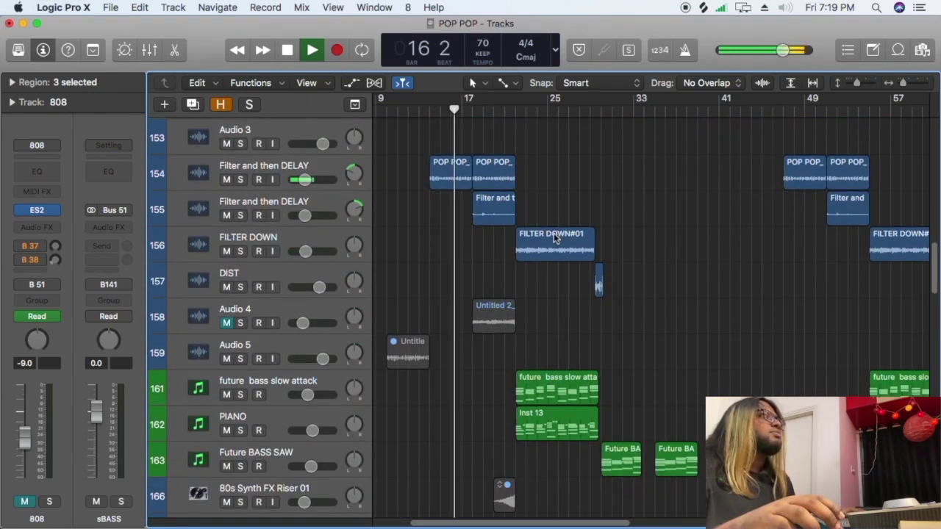
pyautogui.press('space')
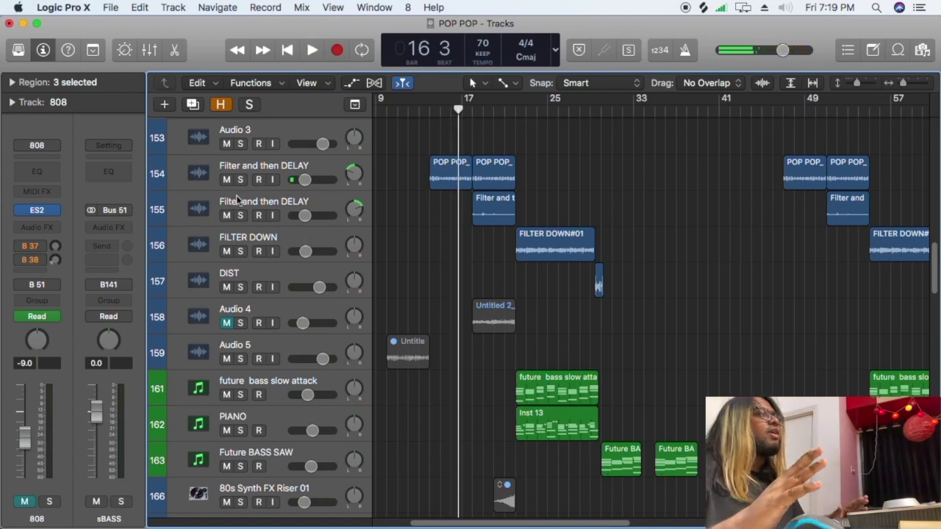
# Solo the first Filter and then DELAY track, listen to it from bar 14, and stop playback.
pyautogui.click(259, 179)
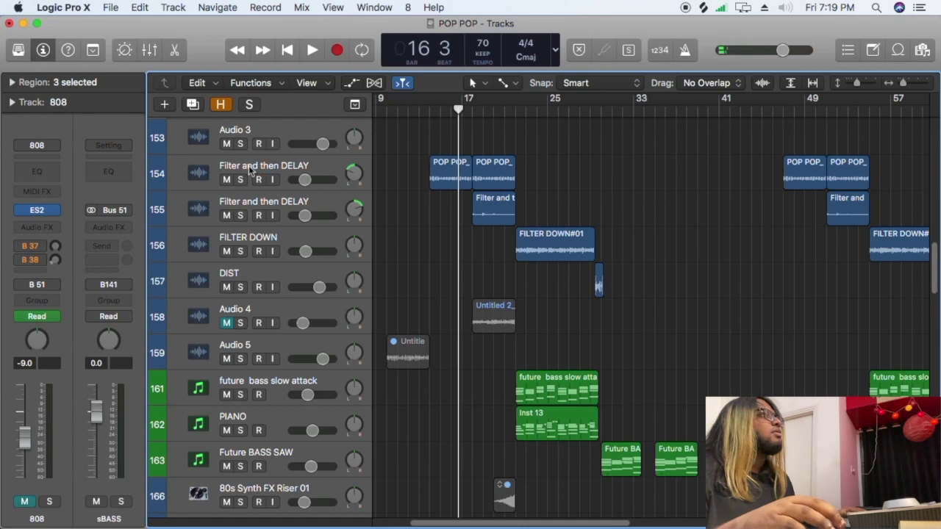
pyautogui.click(239, 179)
pyautogui.click(431, 110)
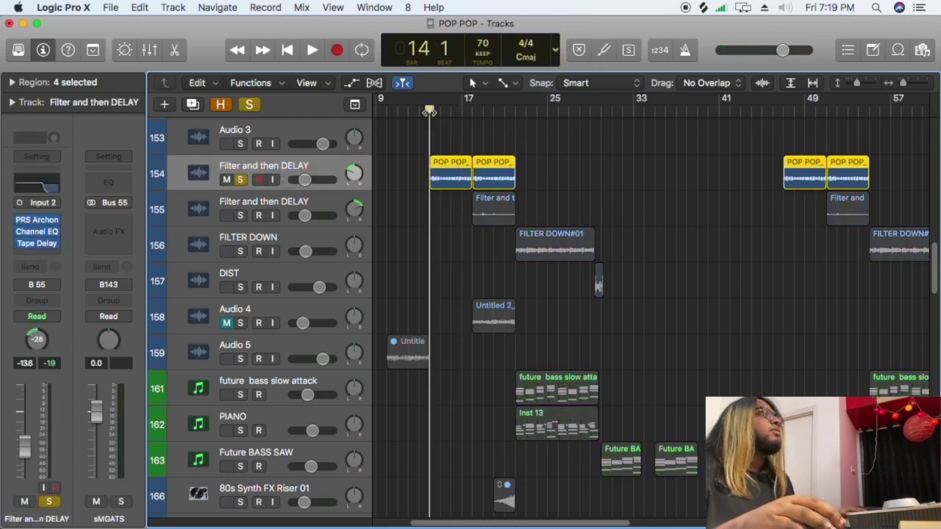
pyautogui.press('space')
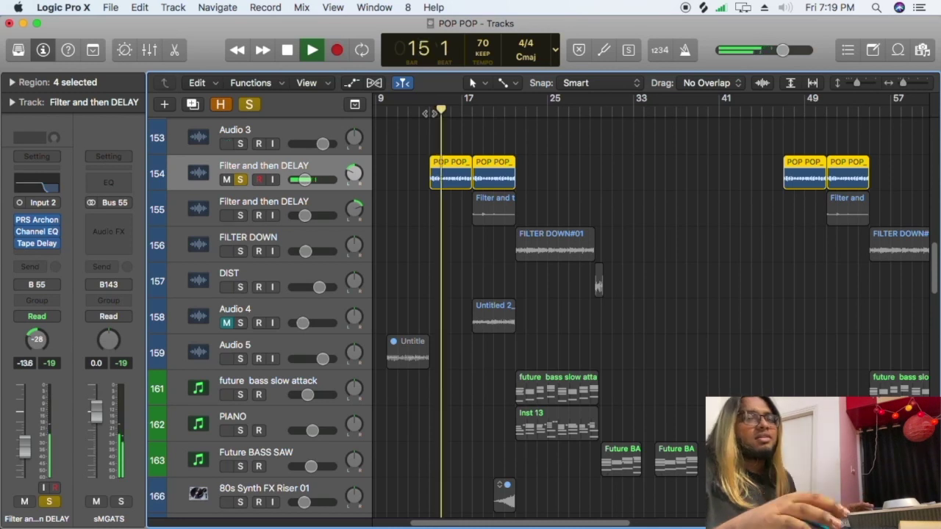
pyautogui.press('space')
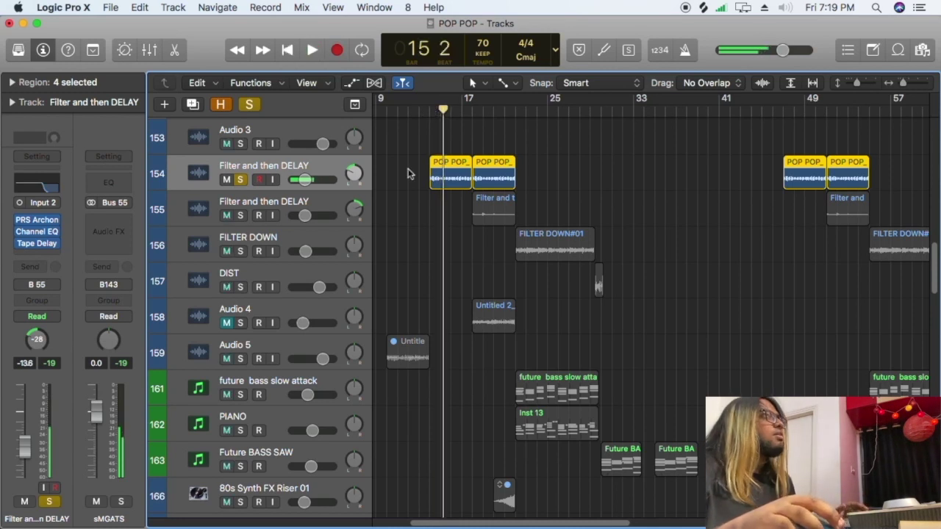
# Add the second Filter and then DELAY track to the solo, listen from bar 18, unsolo the first one, and stop.
pyautogui.click(240, 215)
pyautogui.press('space')
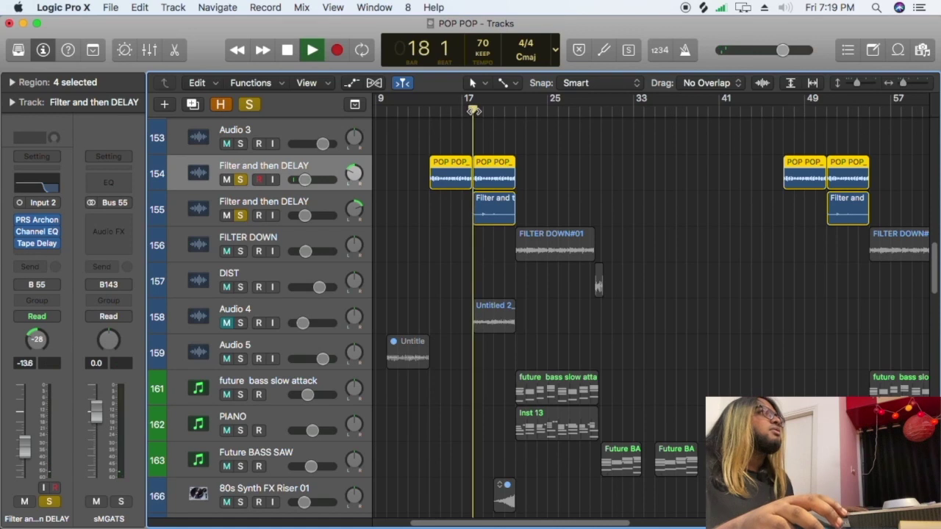
pyautogui.click(241, 180)
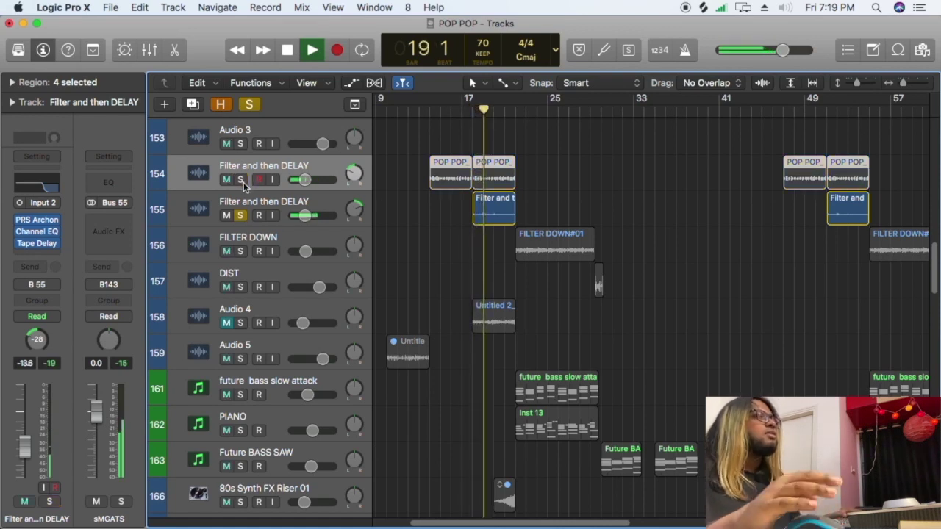
pyautogui.press('space')
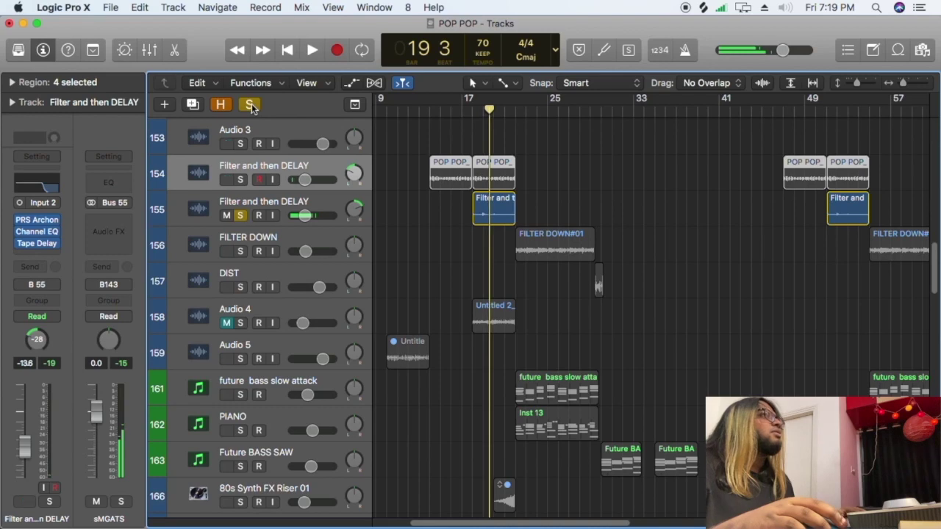
# Clear all solos and listen to the filtered guitars in the full mix up to bar 22 while looking over the arrangement.
pyautogui.click(250, 104)
pyautogui.press('space')
pyautogui.click(640, 204)
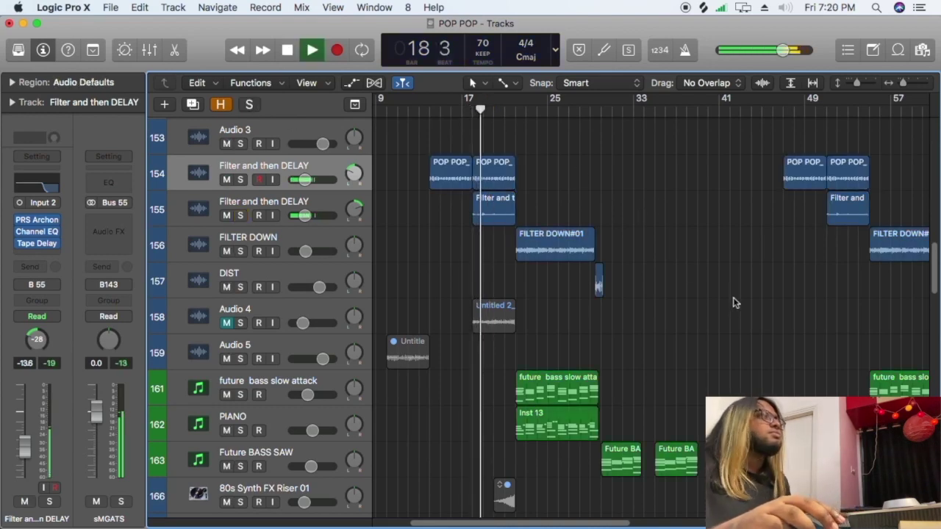
pyautogui.press('super+Up')
pyautogui.scroll(10, 731, 300)
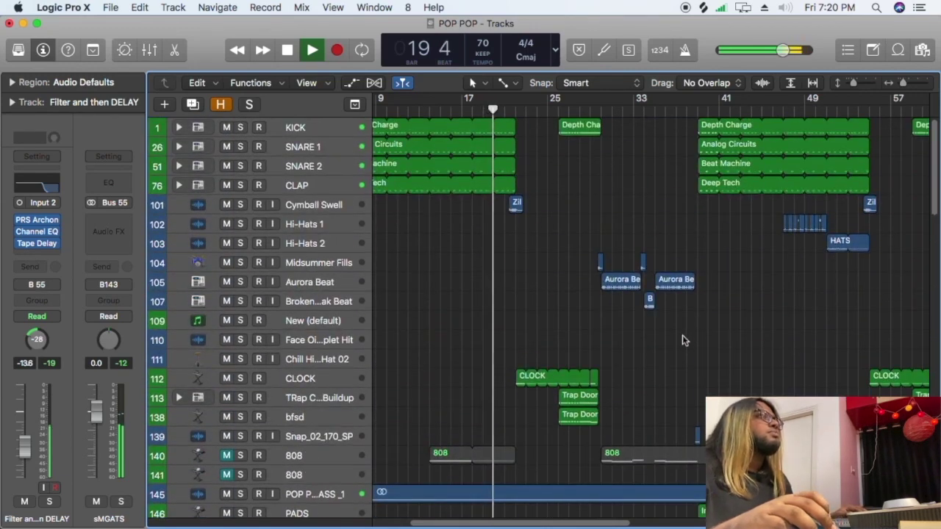
pyautogui.scroll(-10, 680, 341)
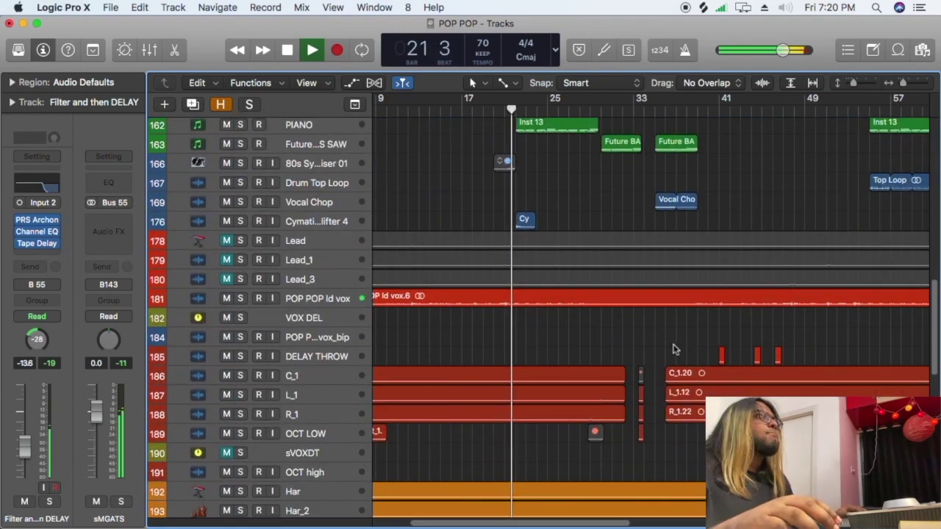
pyautogui.scroll(10, 671, 344)
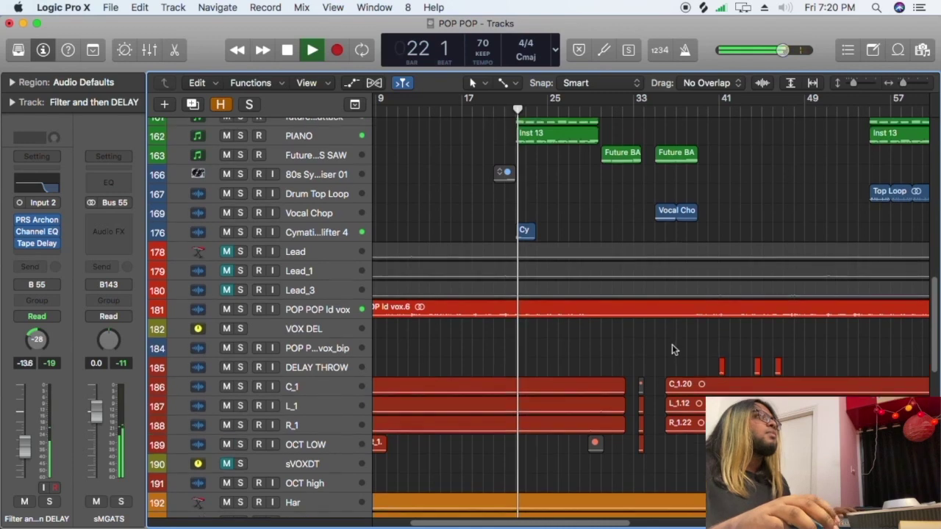
pyautogui.press('space')
# Set a cycle range over bars 22 to 30.
pyautogui.moveTo(514, 101); pyautogui.dragTo(602, 209)
pyautogui.press('super+Right')
pyautogui.press('super+Right')
pyautogui.press('super+Right')
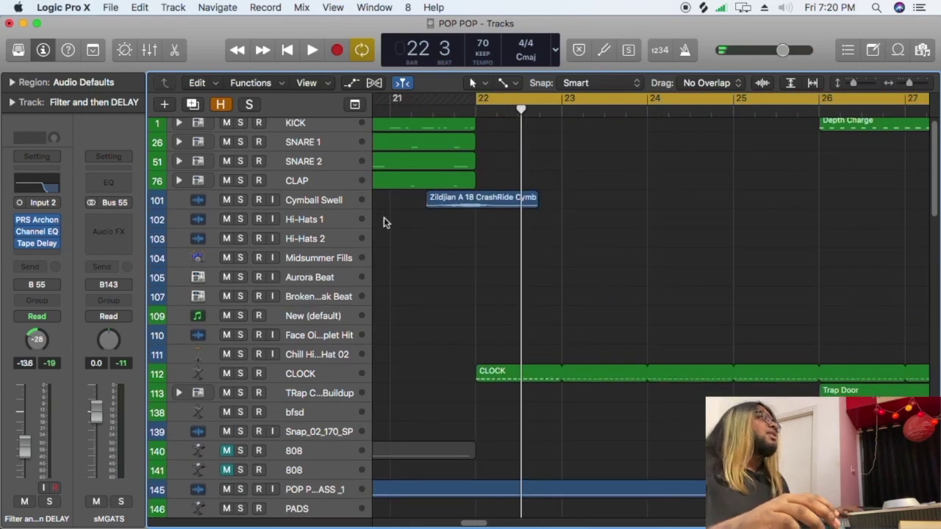
# Solo the Cymball Swell track and listen from bar 21 with cycle off, then clear the solo and re-enable cycle.
pyautogui.click(324, 197)
pyautogui.click(240, 201)
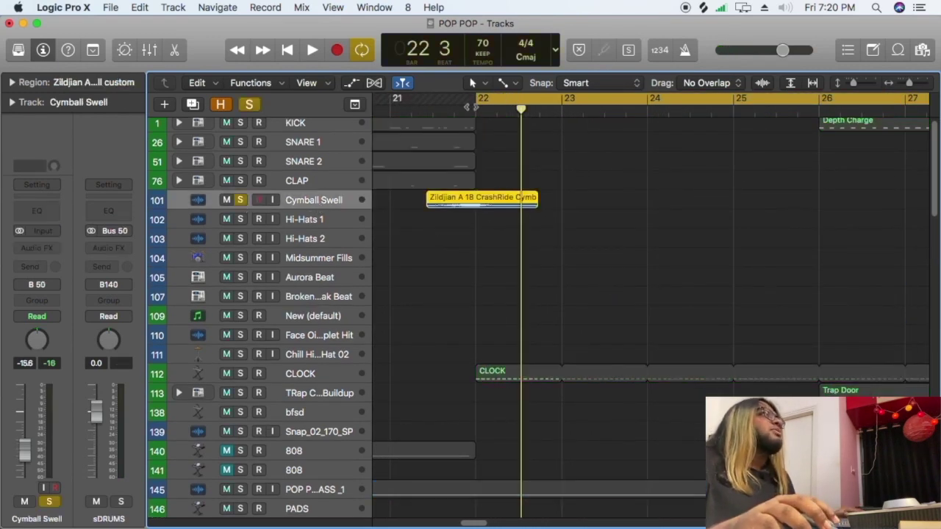
pyautogui.click(486, 98)
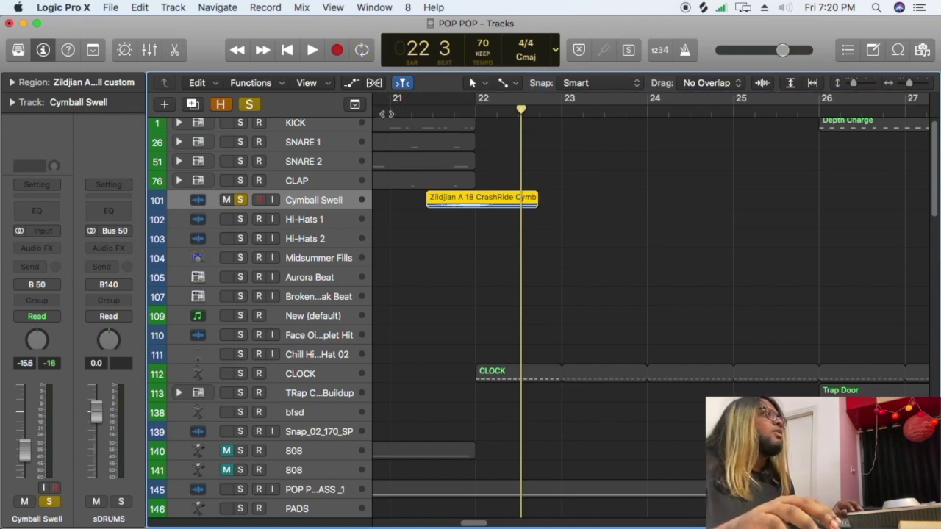
pyautogui.doubleClick(387, 112)
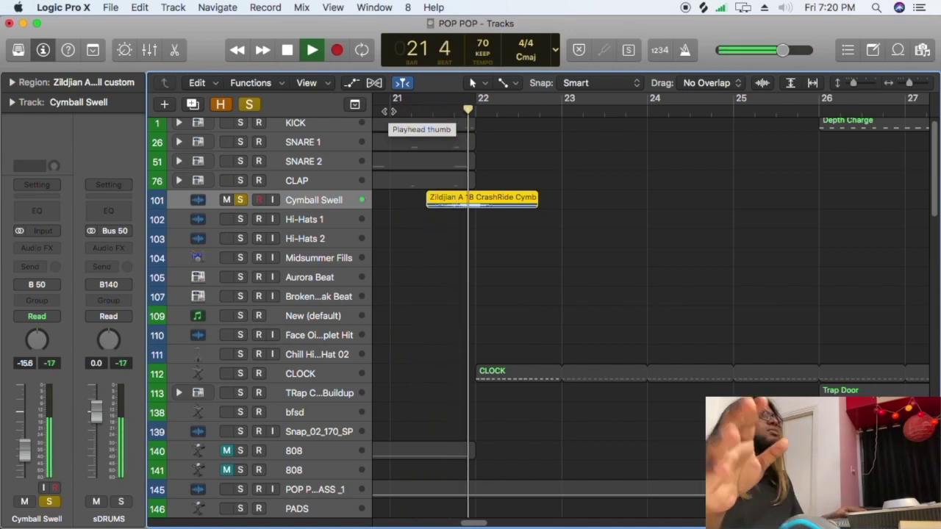
pyautogui.press('space')
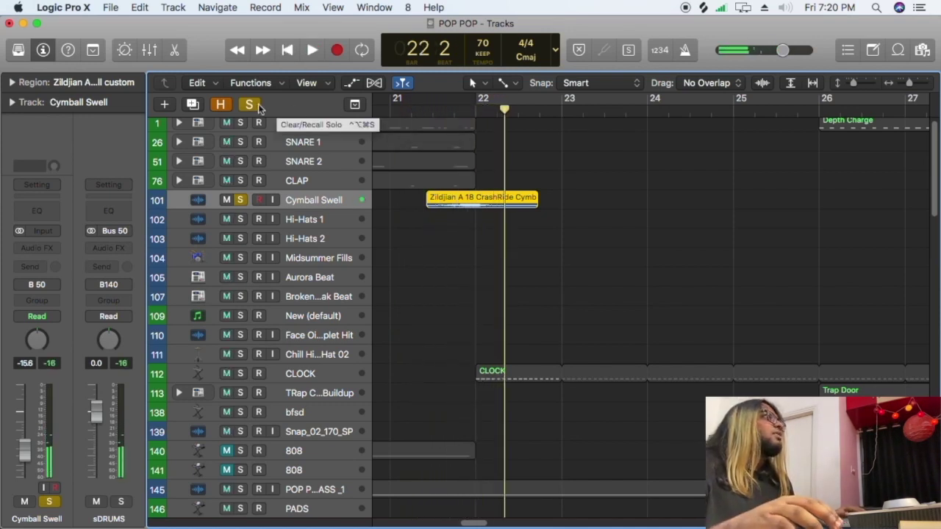
pyautogui.click(257, 105)
pyautogui.press('c')
# Solo the Cymatics lifter track 176, listen to it briefly around bar 22, stop playback, and unsolo it.
pyautogui.scroll(-15, 512, 269)
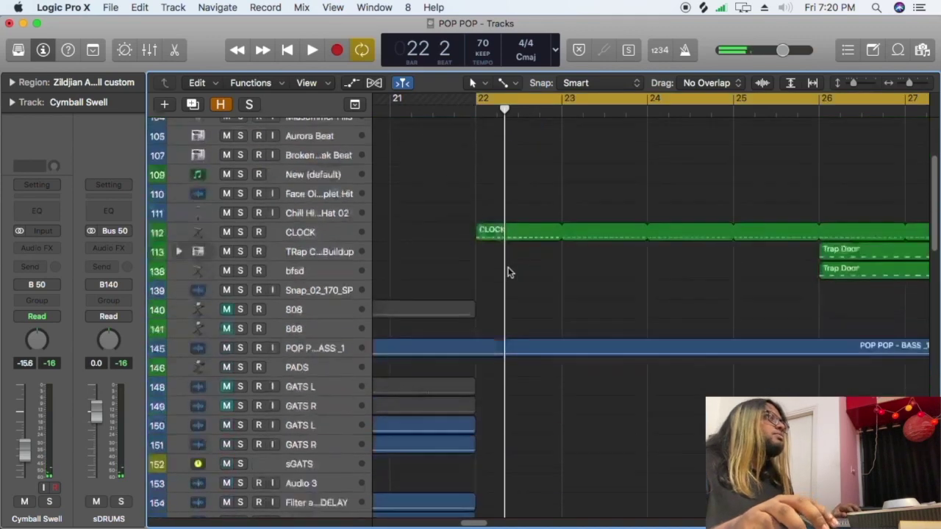
pyautogui.scroll(-4, 512, 269)
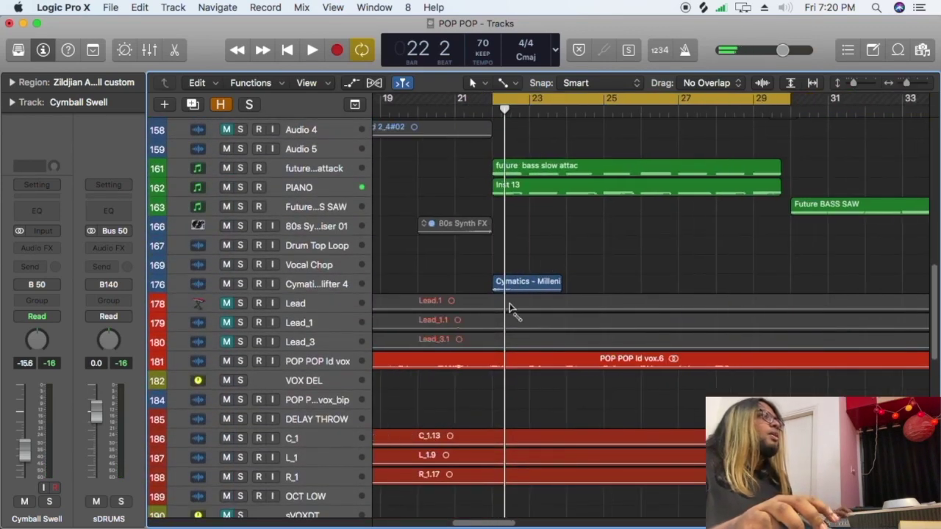
pyautogui.click(241, 283)
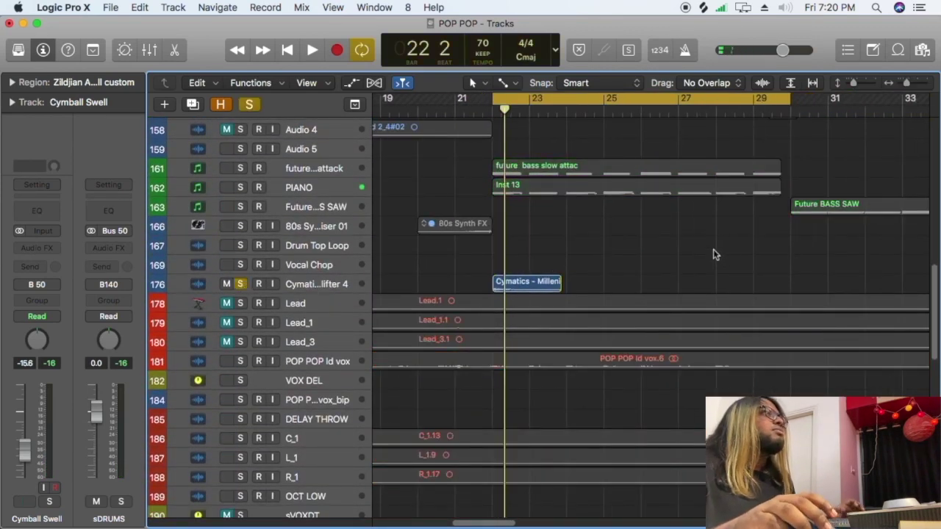
pyautogui.press('space')
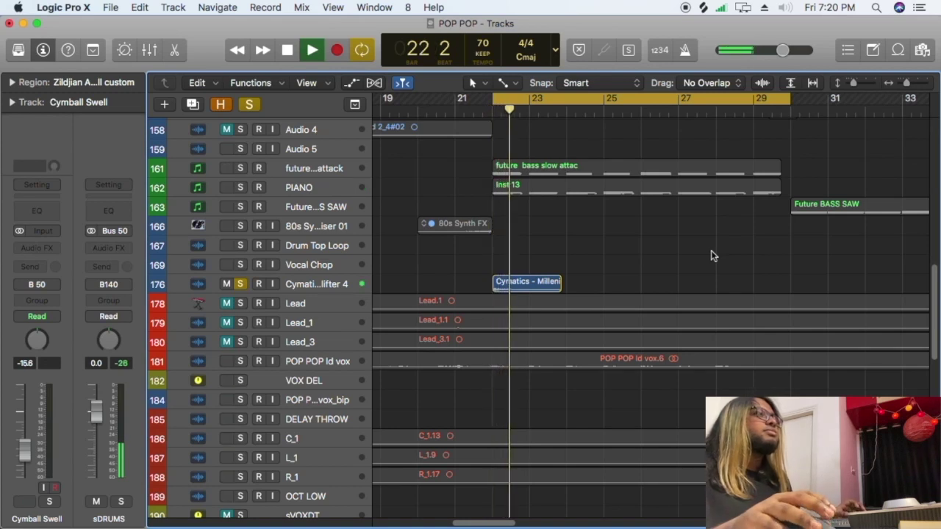
pyautogui.press('space')
pyautogui.click(239, 284)
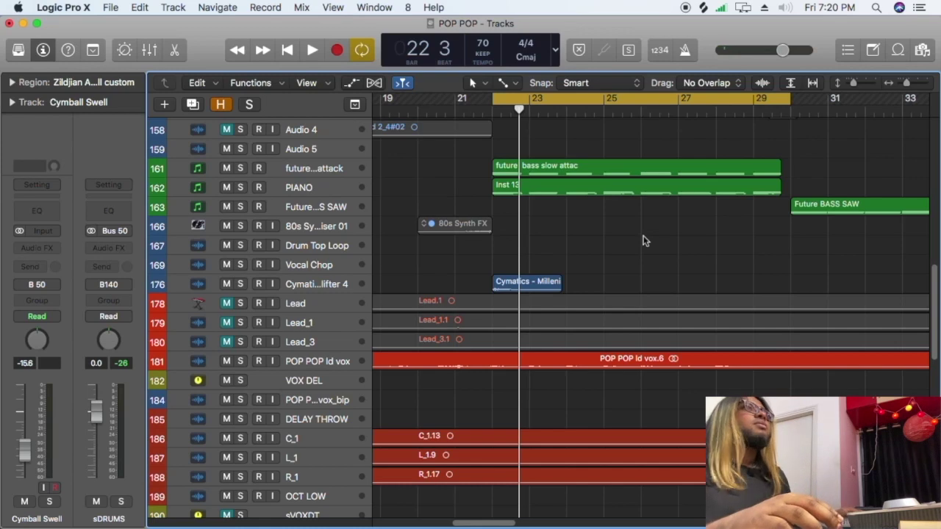
# Start cycle playback from bar 22 and solo the PIANO track to hear its part alone.
pyautogui.scroll(-1, 654, 237)
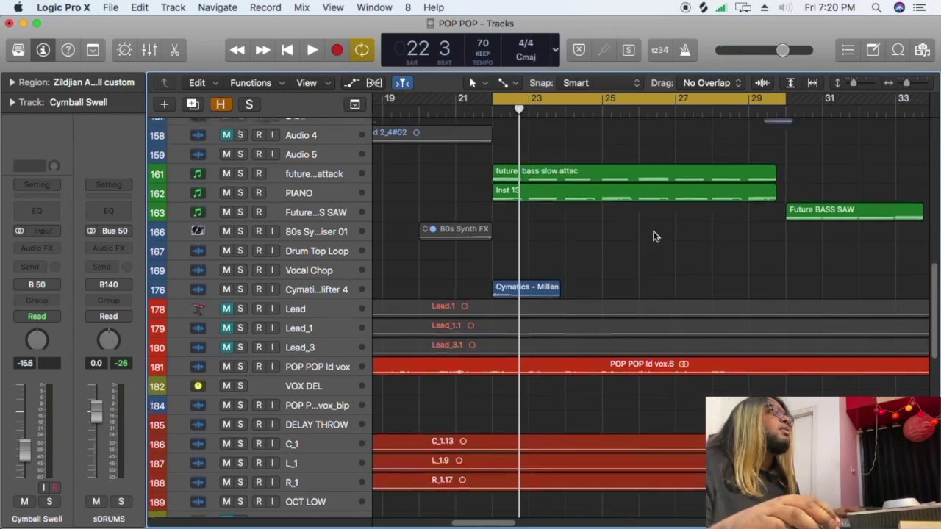
pyautogui.scroll(5, 654, 234)
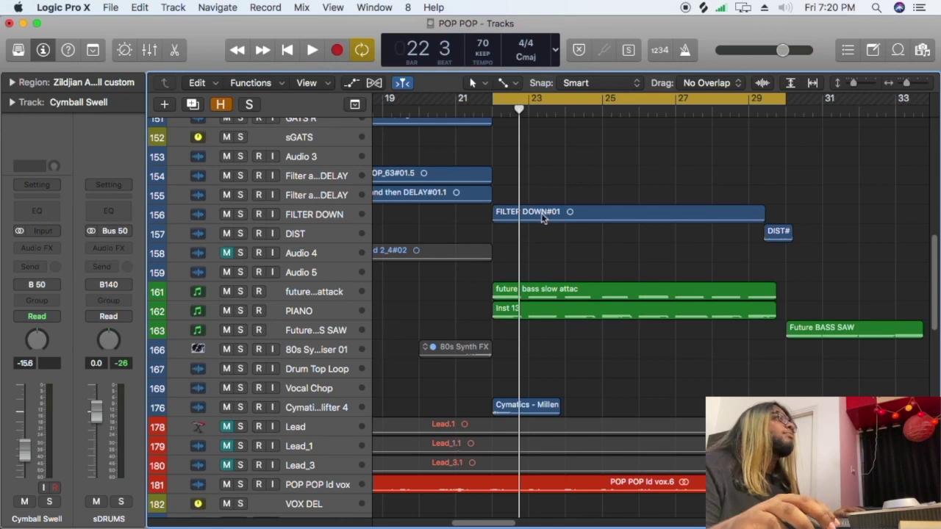
pyautogui.press('space')
pyautogui.click(239, 311)
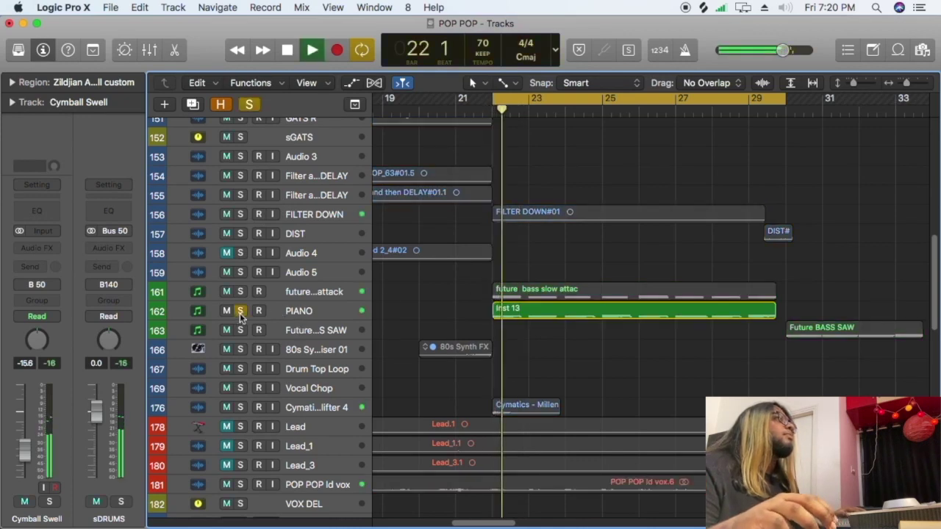
# Stop playback and view the PIANO track's Keyscape instrument with its LA Custom C7 - Wash patch, then close the plug-in window.
pyautogui.click(294, 311)
pyautogui.press('space')
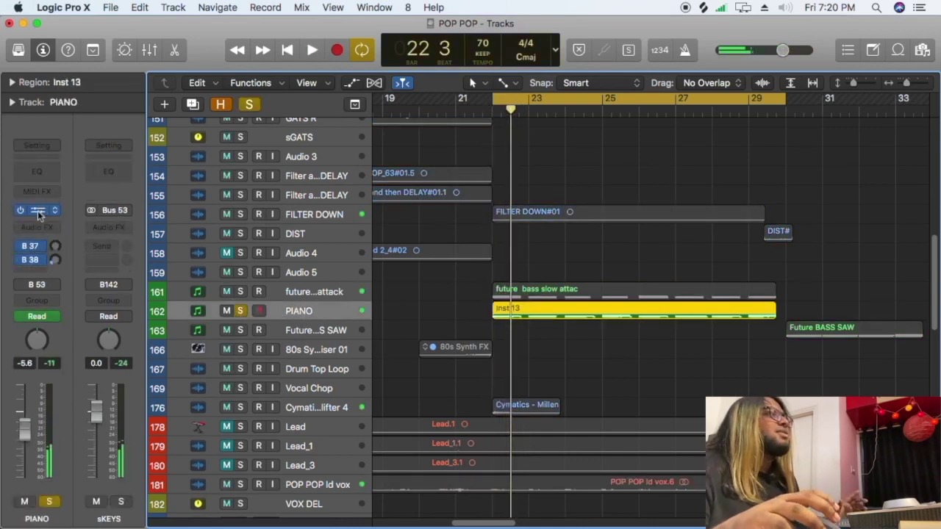
pyautogui.click(38, 211)
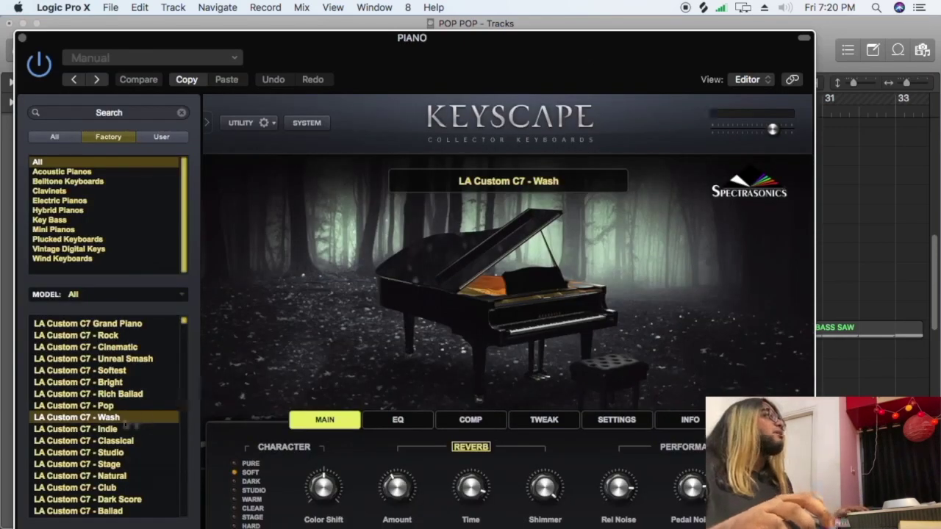
pyautogui.click(23, 38)
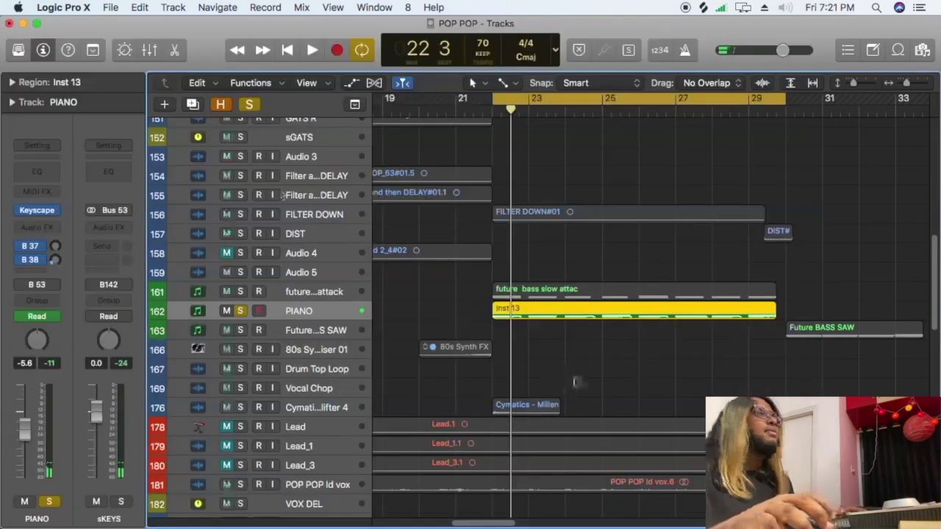
# Unsolo the PIANO track and inspect the Serum patch on the future bass slow attack track, closing its window when finished.
pyautogui.click(294, 293)
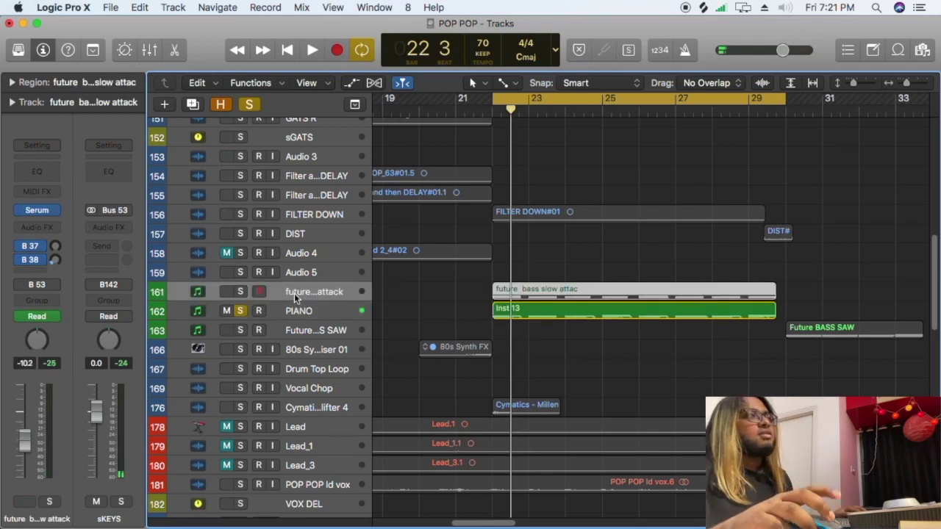
pyautogui.click(240, 311)
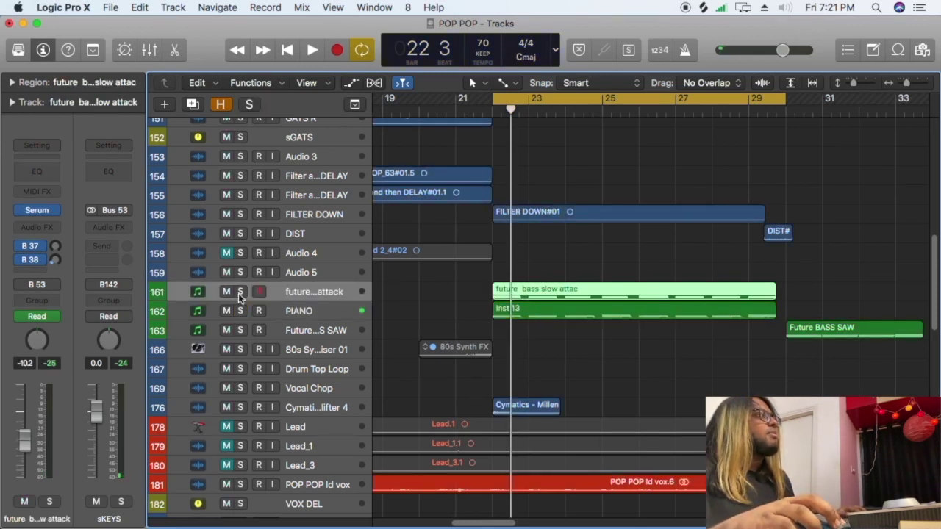
pyautogui.click(32, 212)
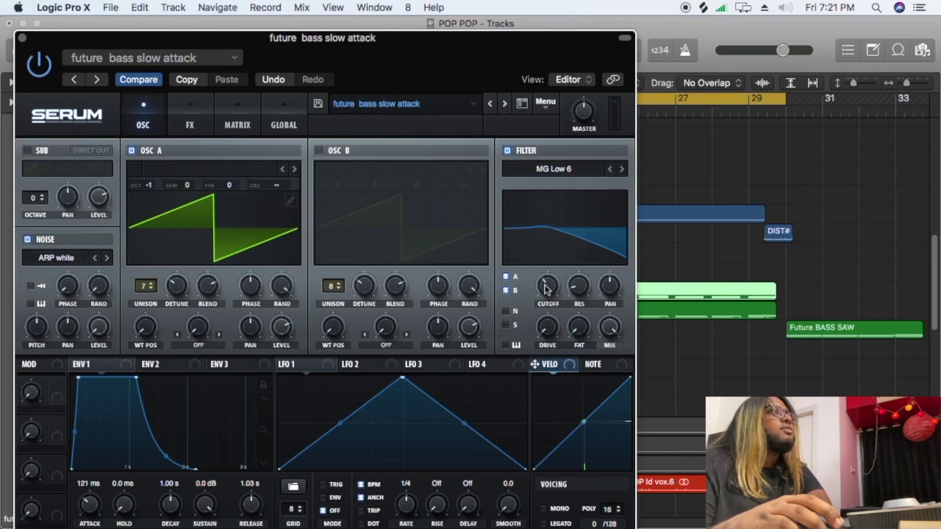
pyautogui.click(23, 37)
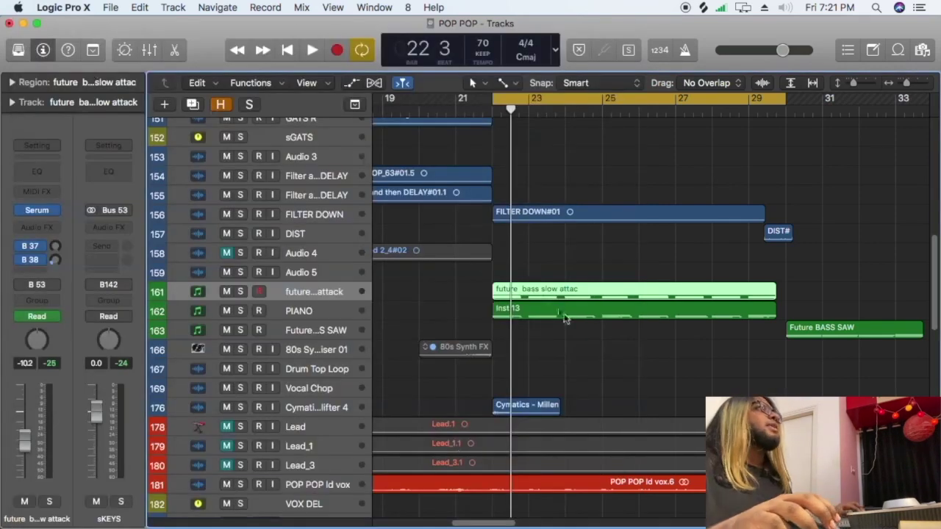
# Show the Serum filter cutoff automation on the future bass slow attack track, play the section, then hide automation and stop.
pyautogui.press('a')
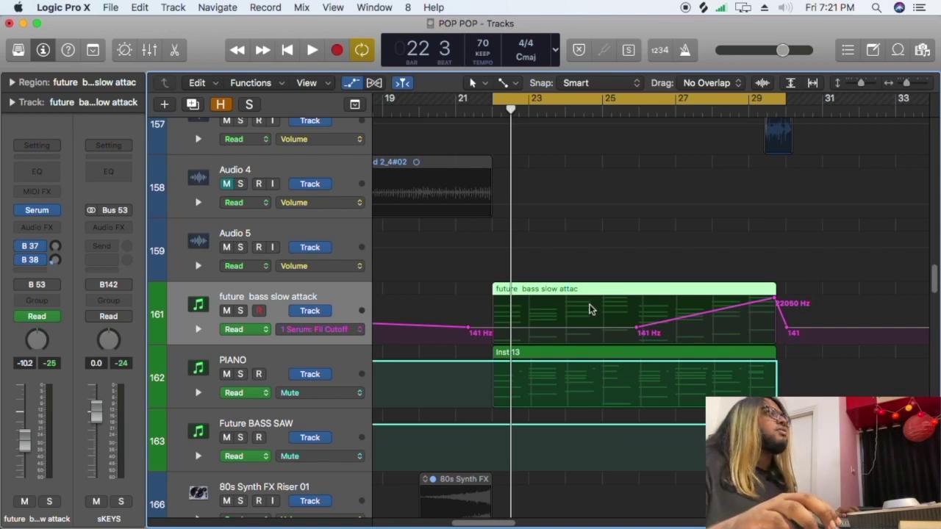
pyautogui.press('space')
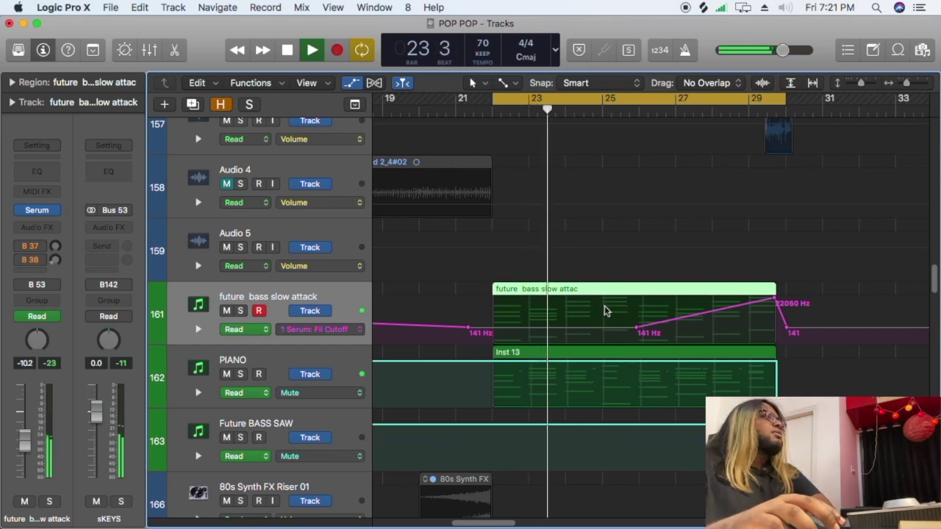
pyautogui.press('super+Up')
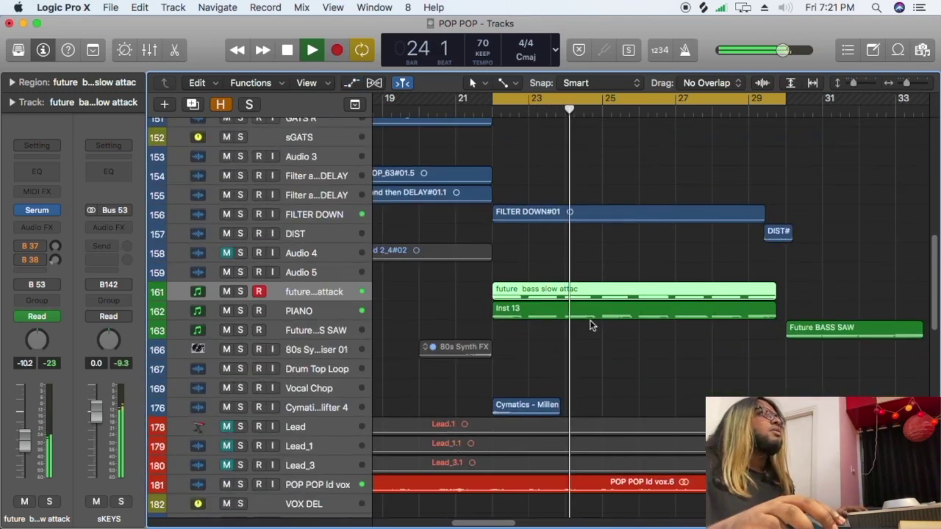
pyautogui.press('space')
# Solo the CLOCK track, listen to it from bar 22, stop playback, and clear the solo.
pyautogui.scroll(20, 580, 327)
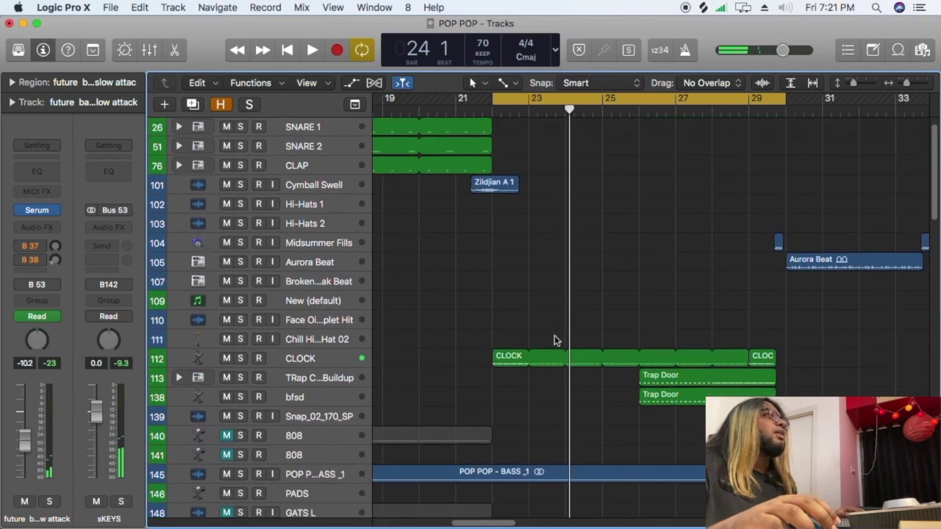
pyautogui.click(313, 360)
pyautogui.click(239, 358)
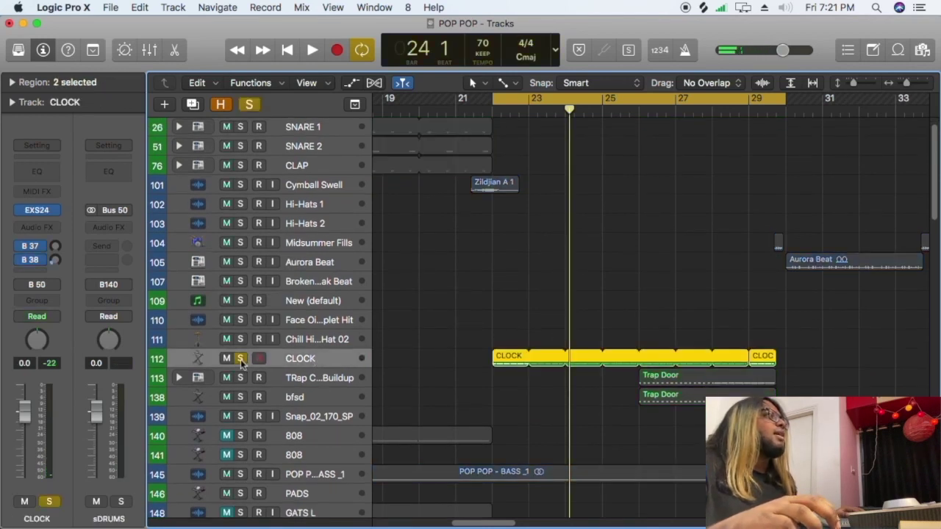
pyautogui.press('space')
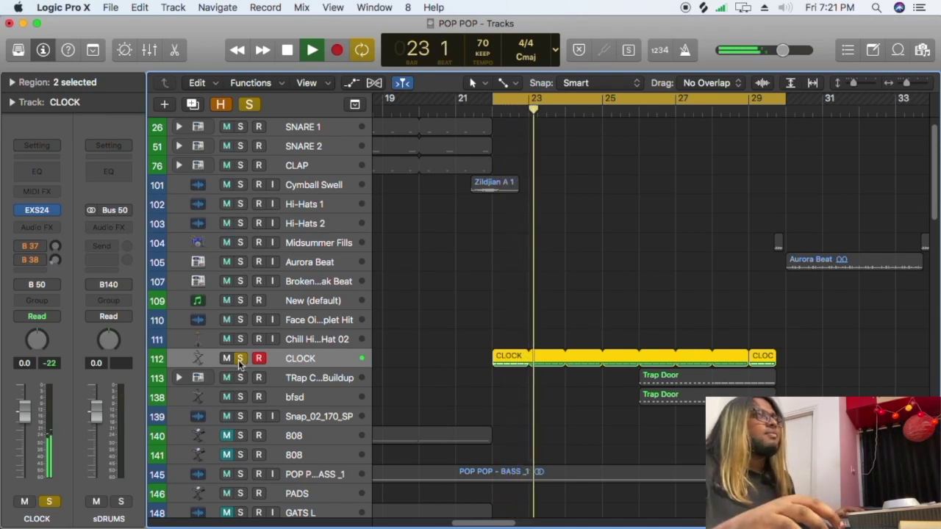
pyautogui.press('space')
pyautogui.click(240, 358)
# Turn cycle off and listen to the full mix from bar 25 beat 4 with the arrangement zoomed out, then stop.
pyautogui.scroll(-1, 515, 294)
pyautogui.click(630, 111)
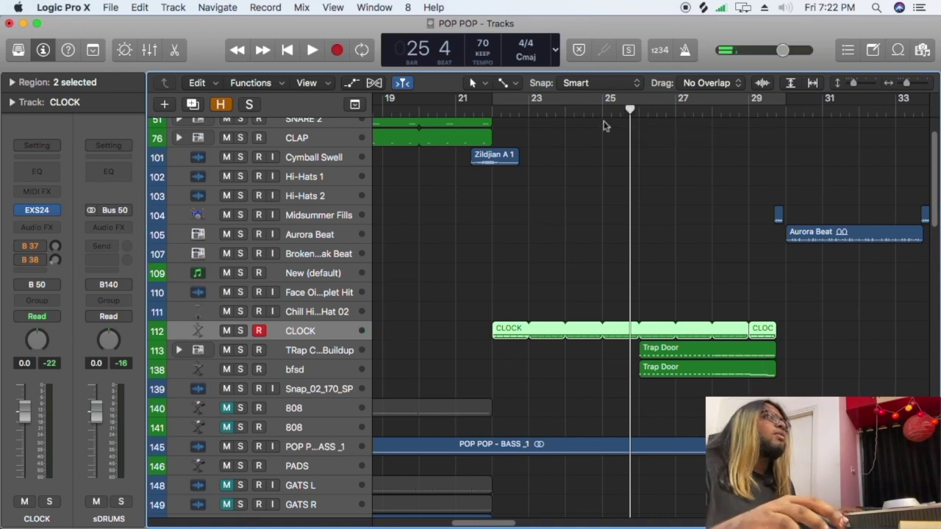
pyautogui.press('space')
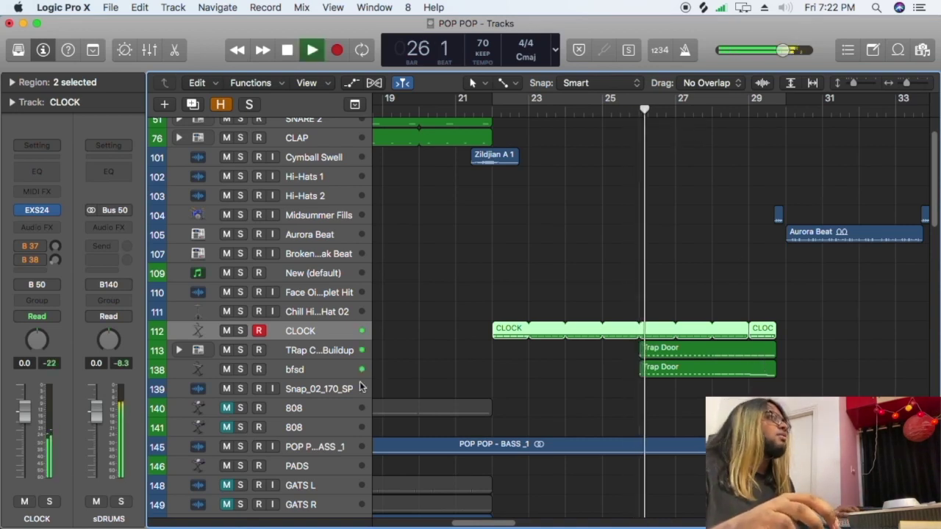
pyautogui.press('z')
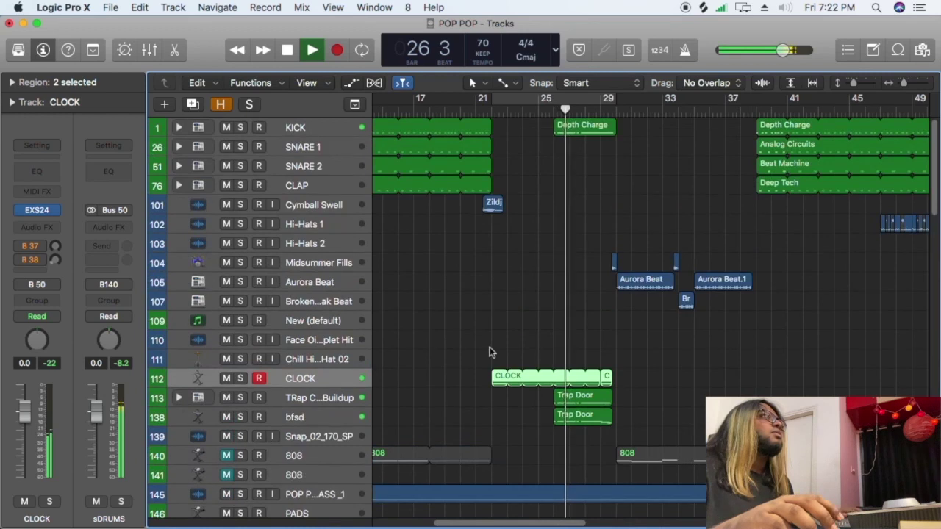
pyautogui.press('space')
# View the TRap Clap Buildup track's Drum Machine Designer kit, audition its Hi-Hat Open and Clap 1 pads, and close the window.
pyautogui.click(312, 401)
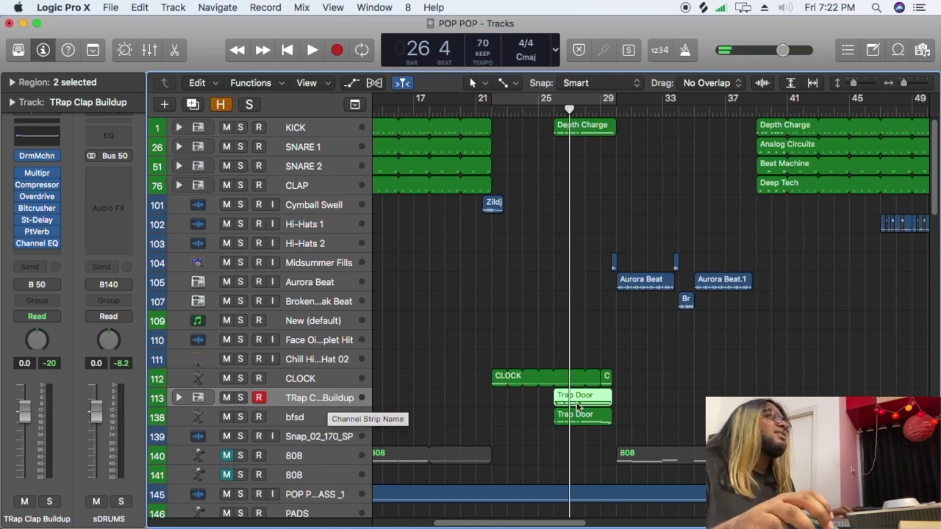
pyautogui.press('super+Down')
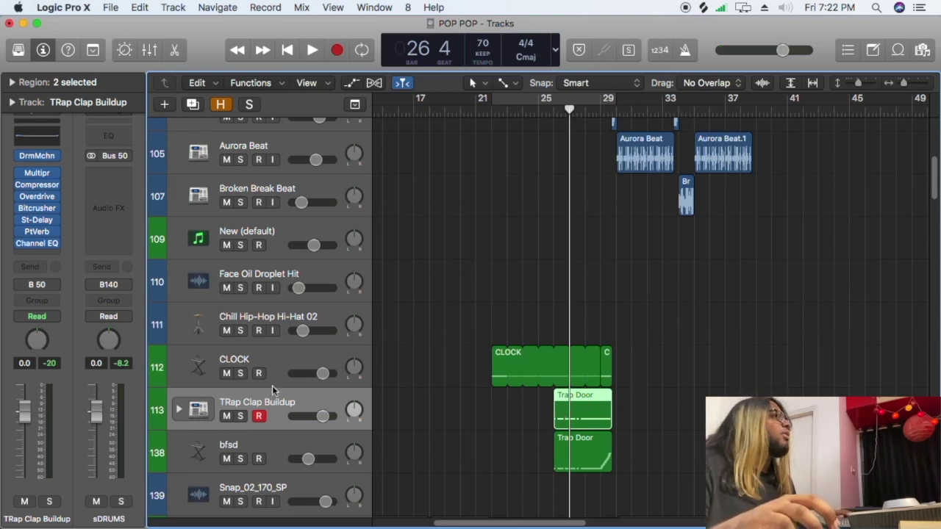
pyautogui.click(36, 155)
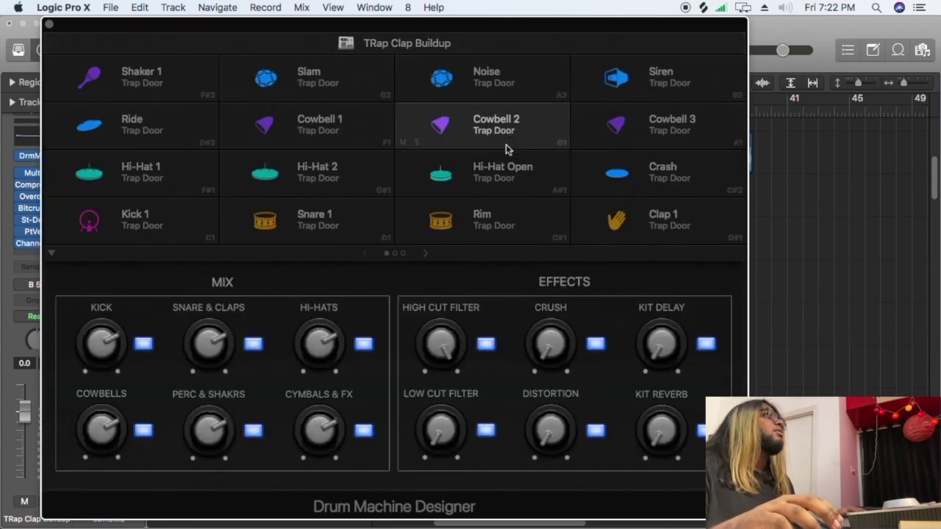
pyautogui.click(489, 169)
pyautogui.click(674, 223)
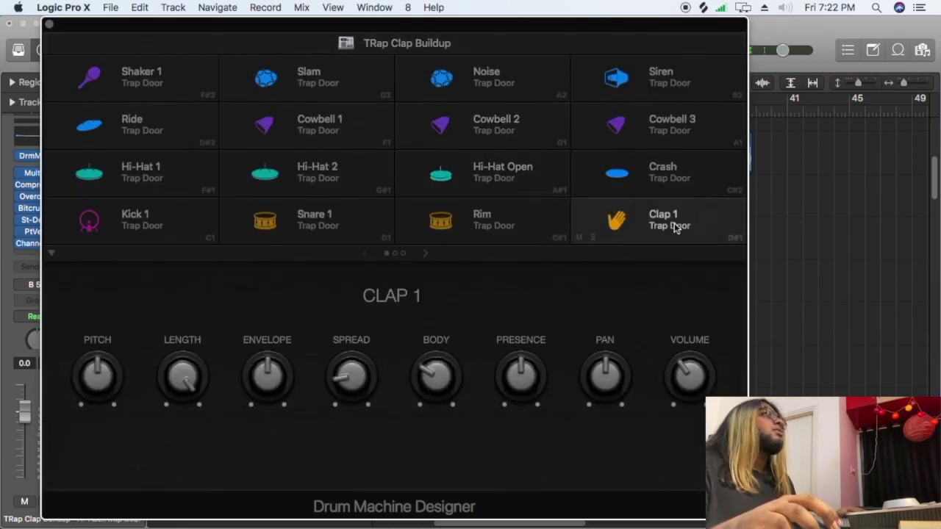
pyautogui.click(51, 26)
# Solo the TRap Clap Buildup track, listen to it briefly around bar 27, stop playback, and unsolo it.
pyautogui.click(240, 416)
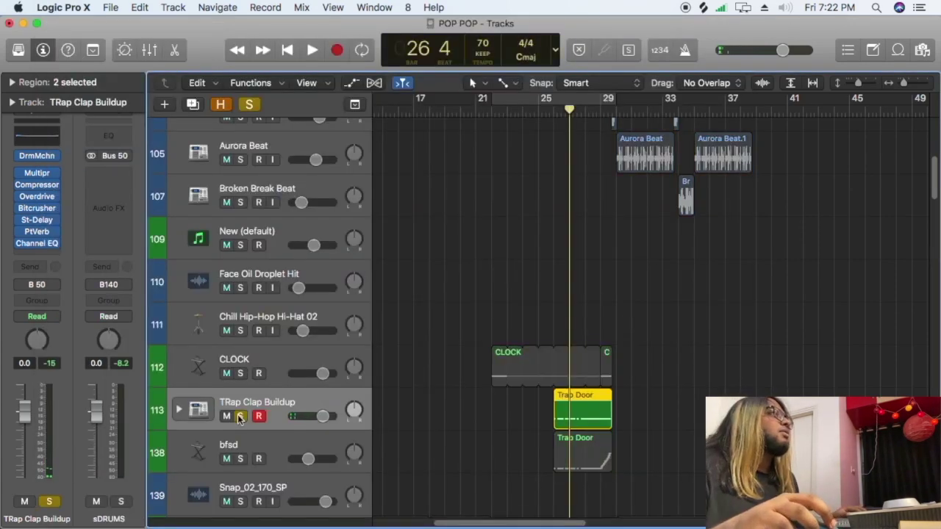
pyautogui.press('space')
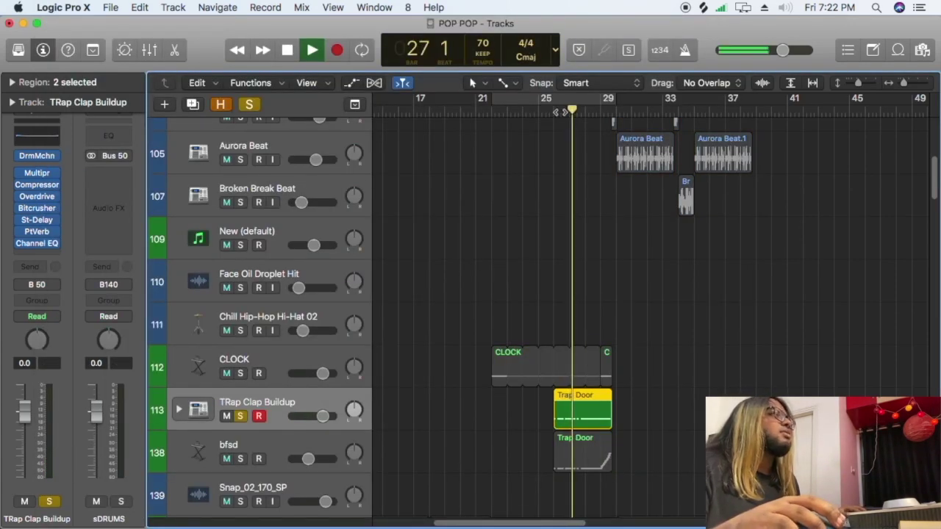
pyautogui.press('space')
pyautogui.click(241, 416)
# Solo the bfsd track and play its Trap Door region from bar 26.
pyautogui.click(245, 451)
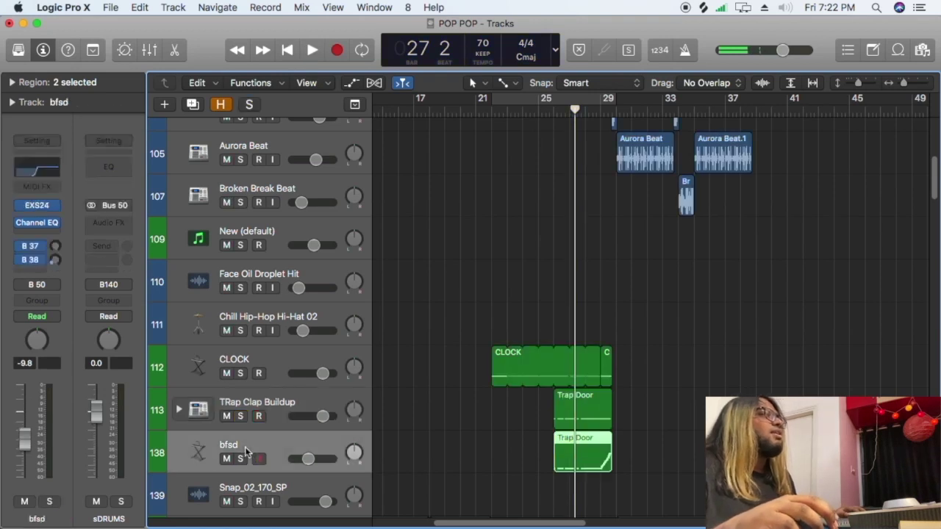
pyautogui.click(240, 458)
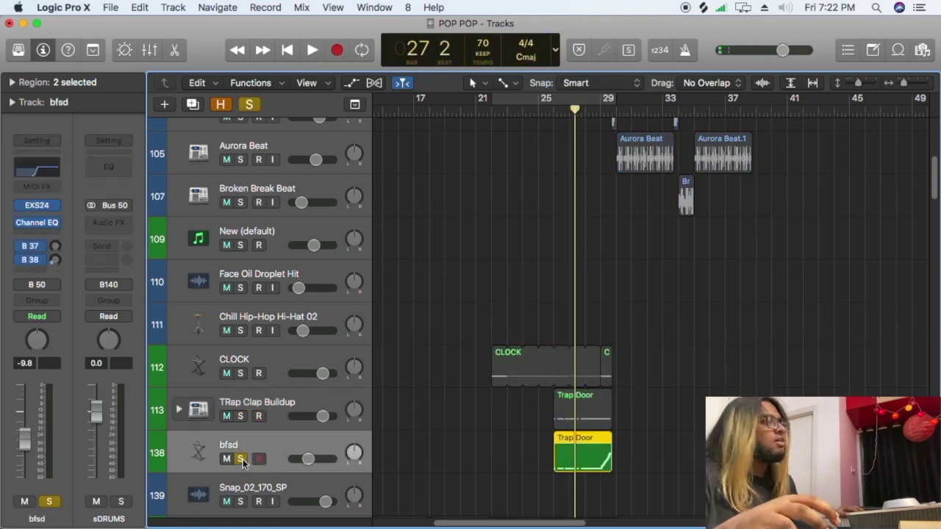
pyautogui.click(554, 115)
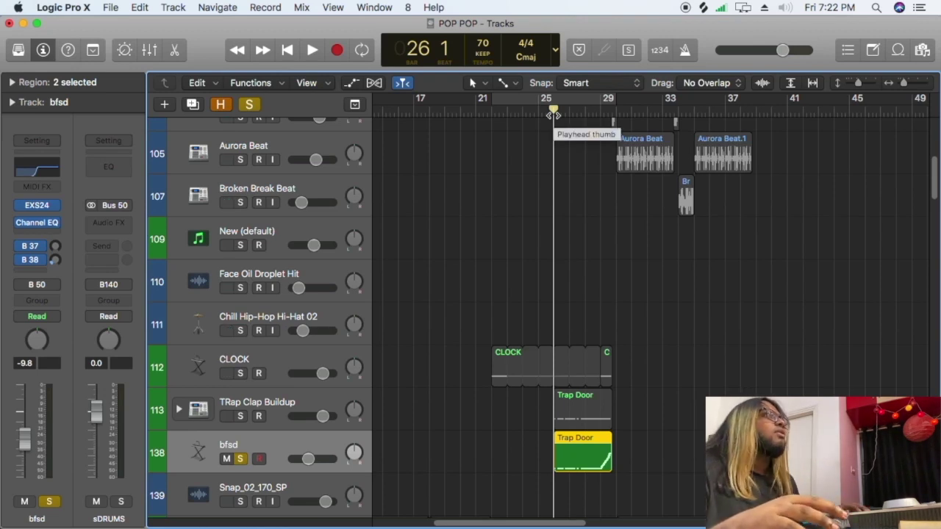
pyautogui.press('space')
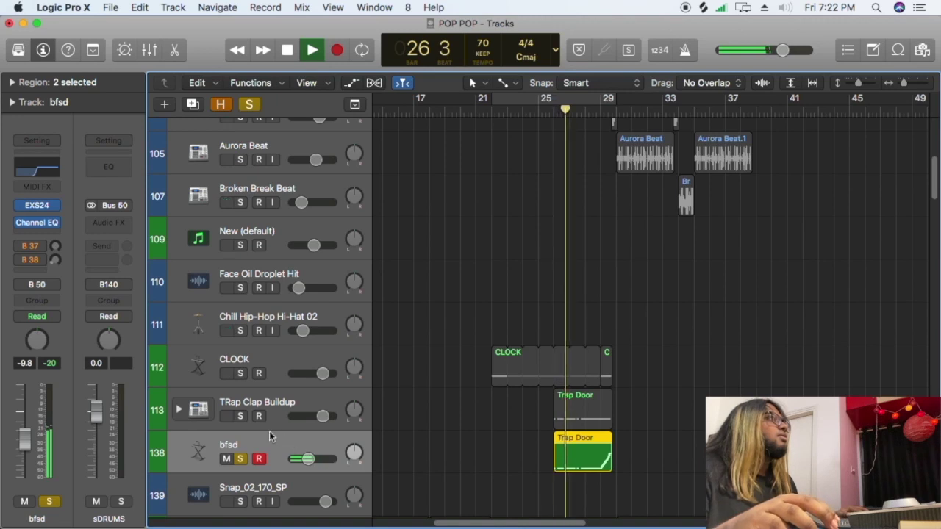
# Audition TRap Clap Buildup together with bfsd, unsolo it, and replay bfsd alone from bar 26 with its Channel EQ bypassed.
pyautogui.click(240, 416)
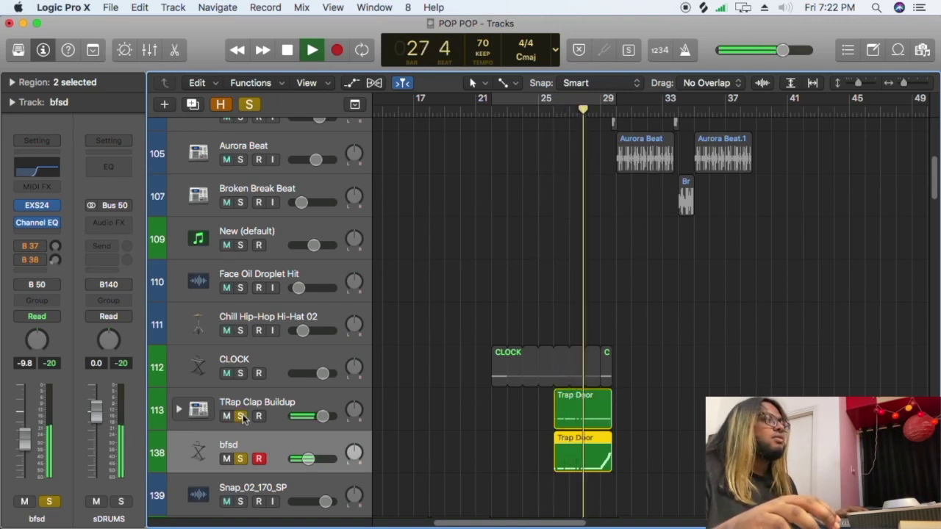
pyautogui.press('space')
pyautogui.click(240, 416)
pyautogui.press('space')
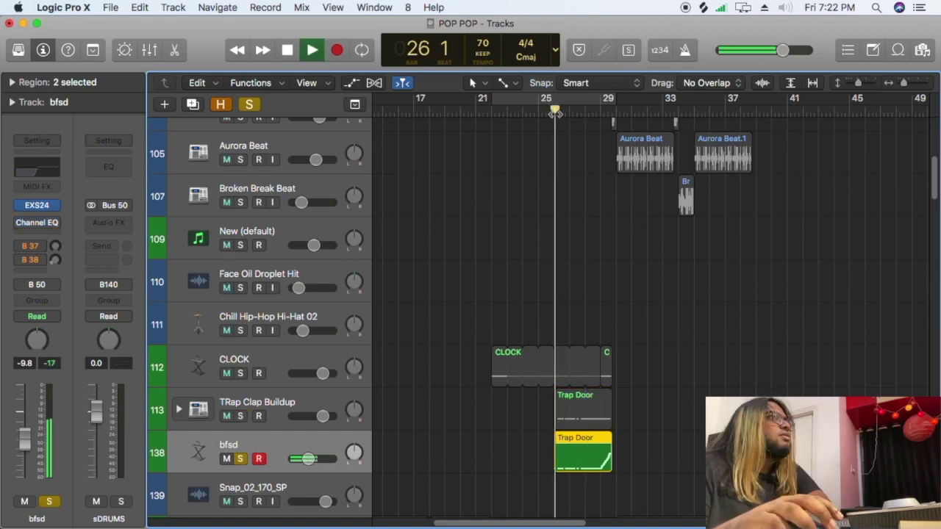
# Add the KICK track to the bfsd solo and play both tracks together from bar 26.
pyautogui.scroll(6, 339, 390)
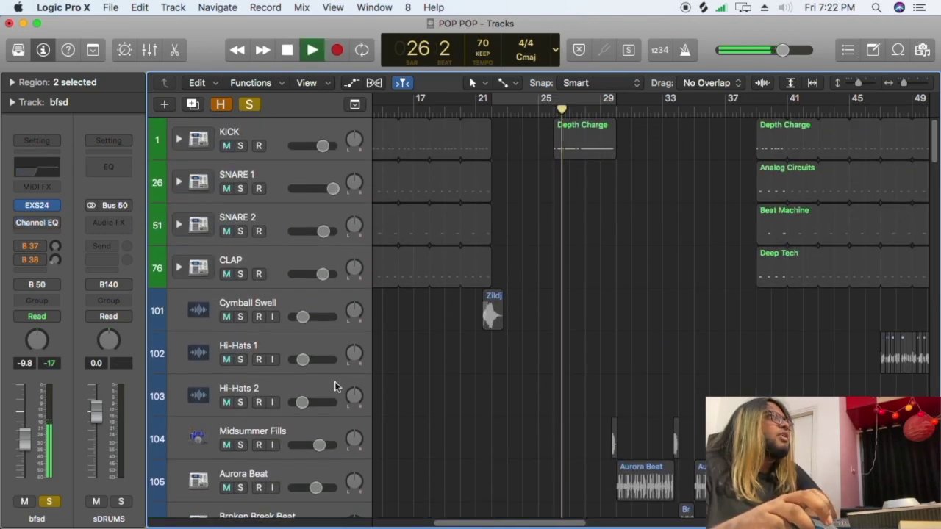
pyautogui.click(239, 145)
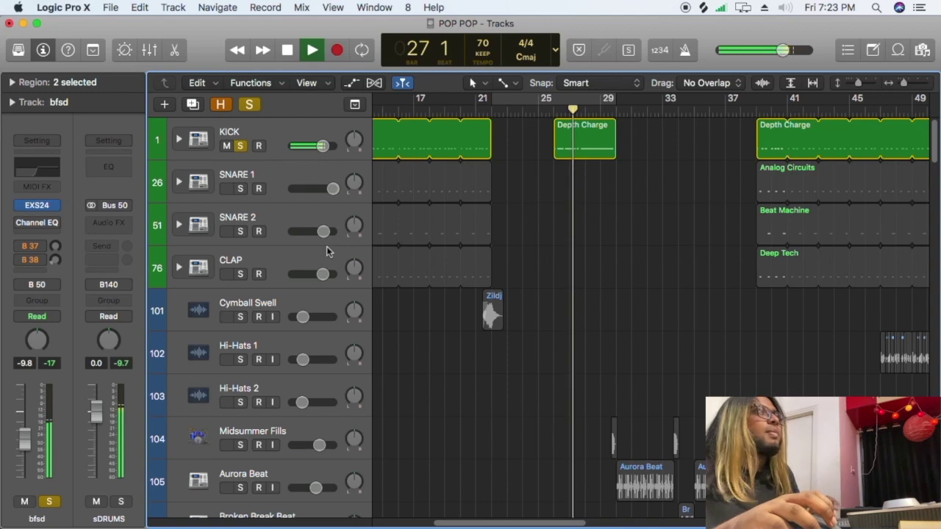
pyautogui.press('space')
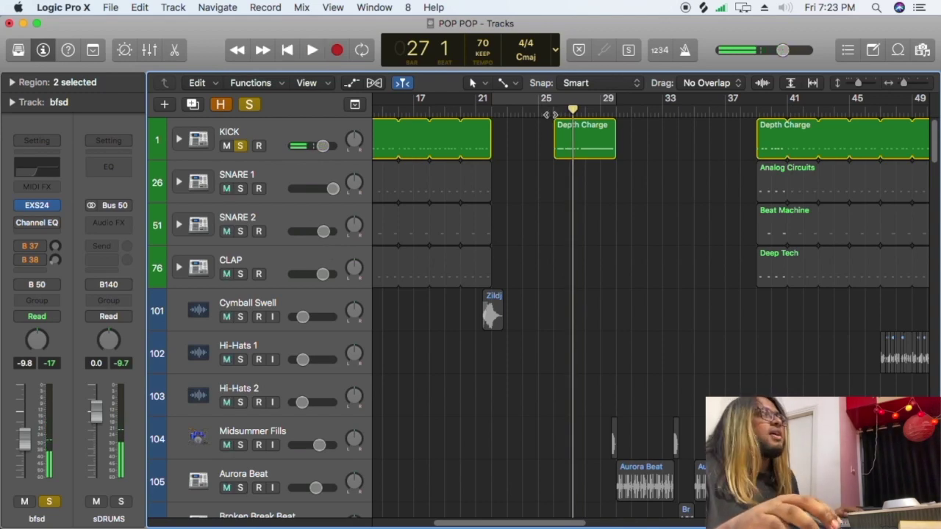
pyautogui.press(',')
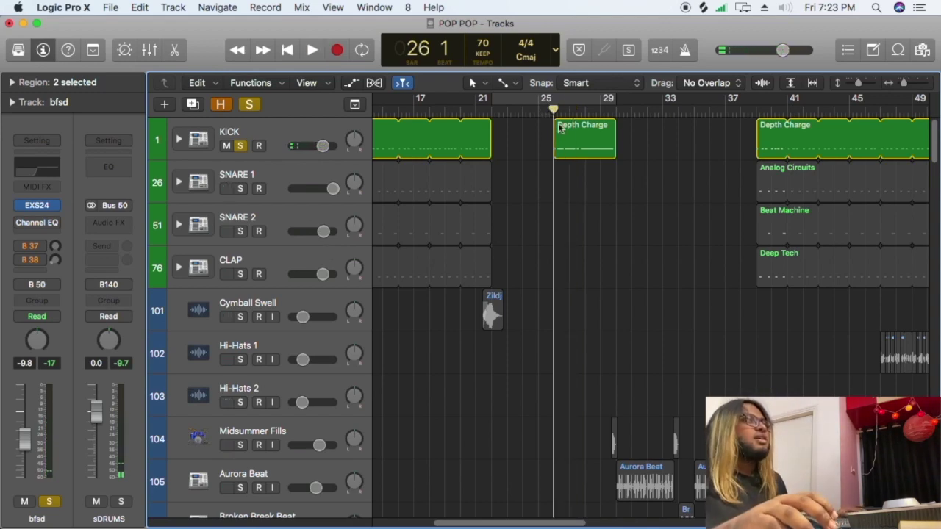
pyautogui.press('space')
# Re-enable the Channel EQ on the bfsd track during playback, listen to the difference, and stop.
pyautogui.scroll(-10, 509, 309)
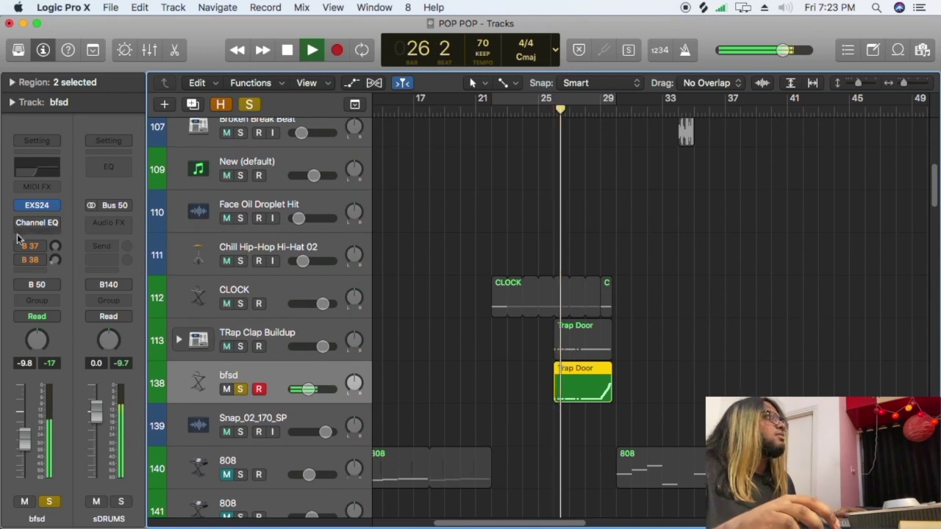
pyautogui.click(18, 222)
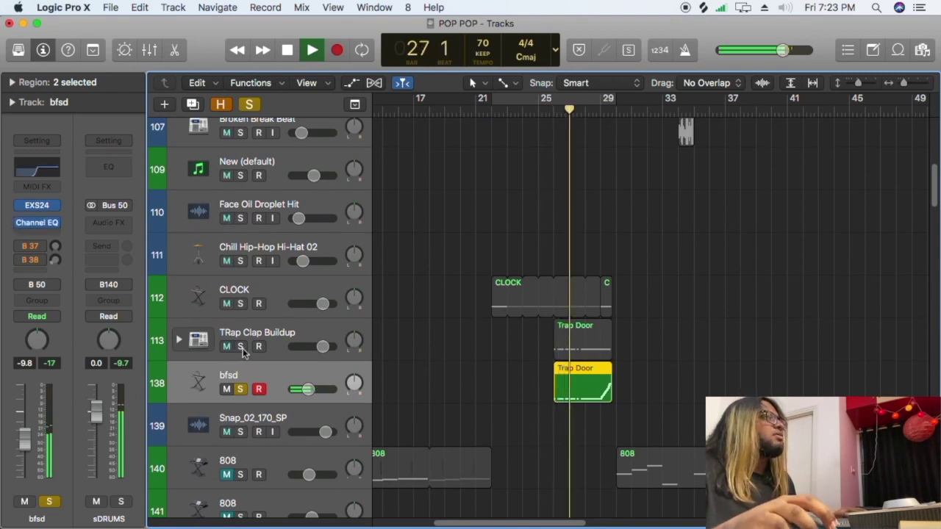
pyautogui.press('space')
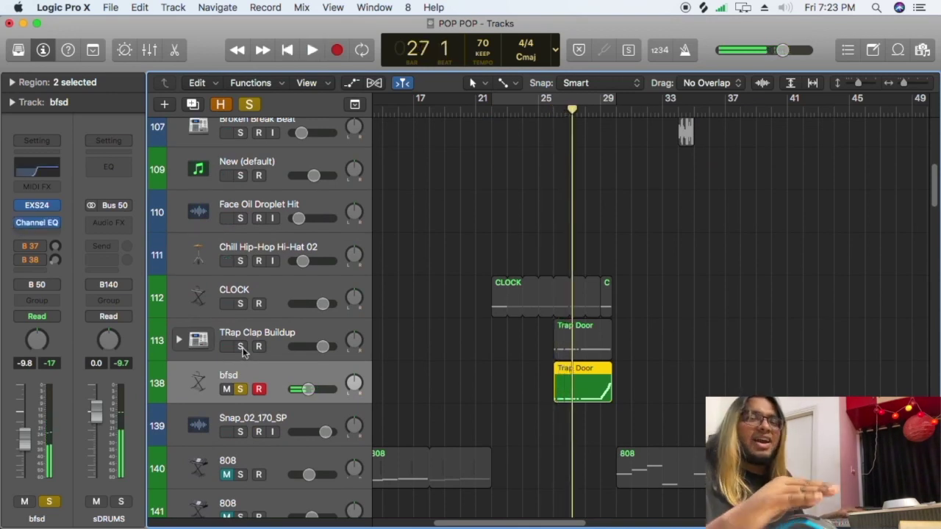
# Solo TRap Clap Buildup together with bfsd, play both from bar 27, and clear the solos.
pyautogui.click(242, 347)
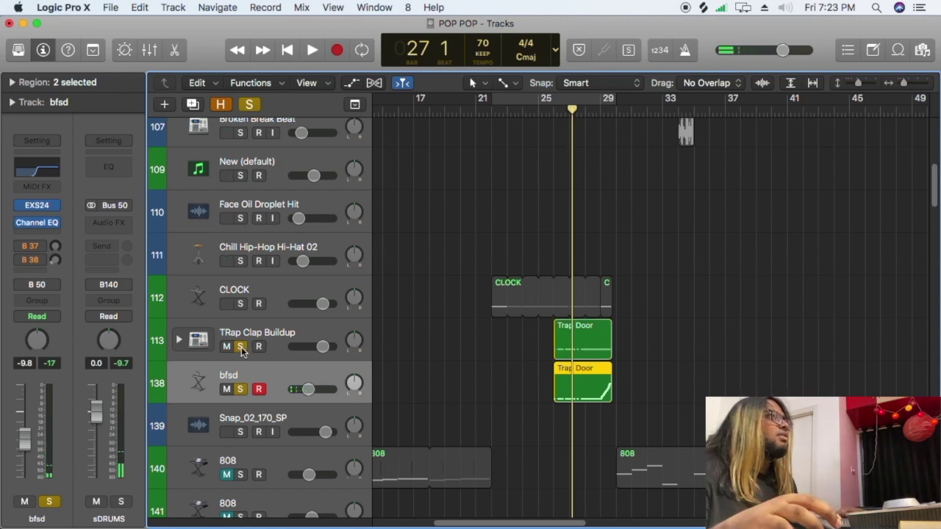
pyautogui.press('space')
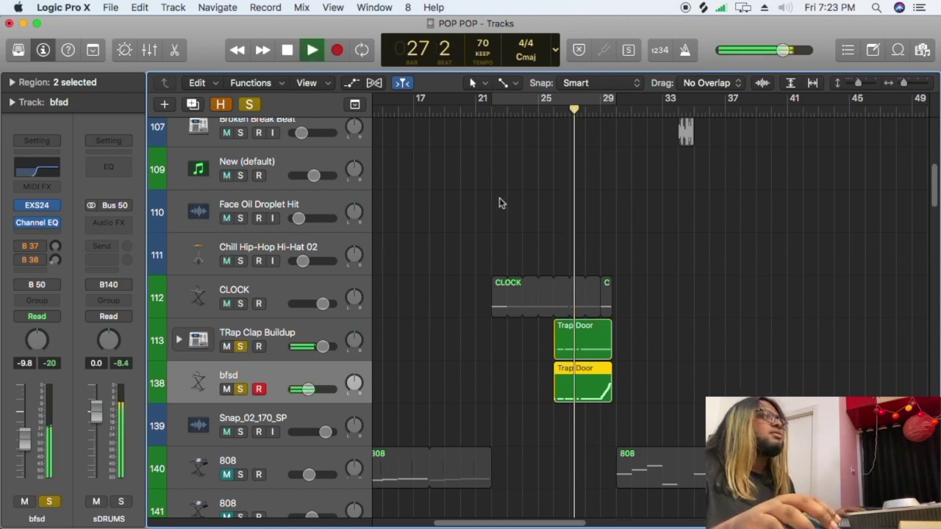
pyautogui.click(250, 104)
# Examine the rising Trap Door notes around bar 29 in the Piano Roll during playback and close the editor.
pyautogui.press('super+4')
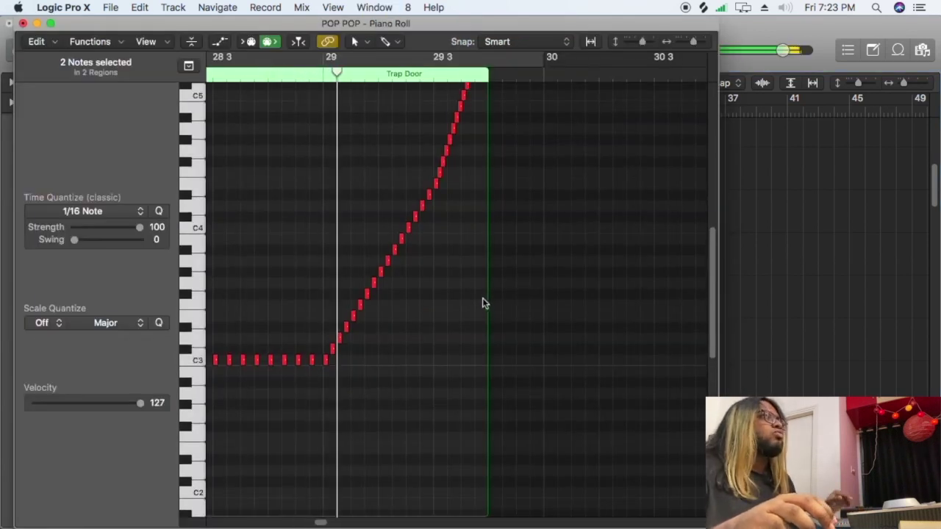
pyautogui.scroll(2, 478, 311)
pyautogui.scroll(10, 474, 312)
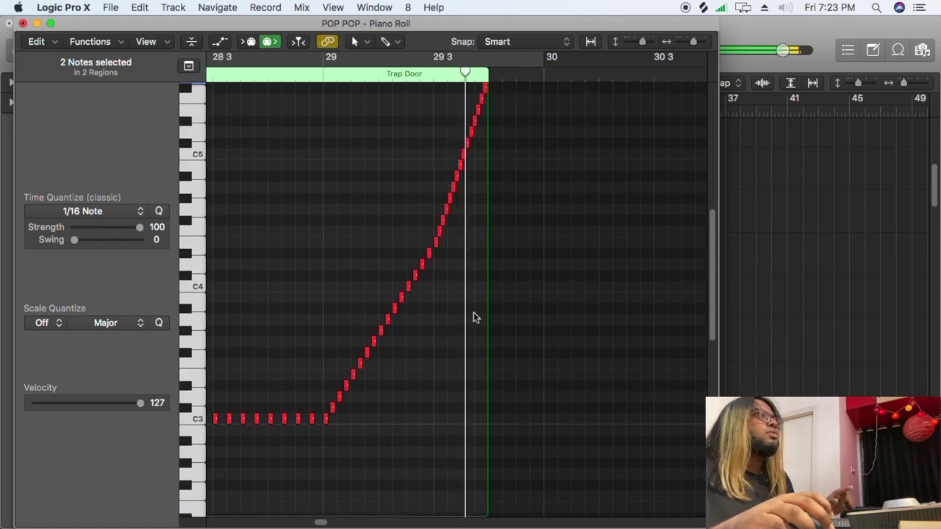
pyautogui.click(22, 22)
# Solo the Midsummer Fills track, play its short fill just before bar 30, unsolo it and stop.
pyautogui.scroll(3, 592, 354)
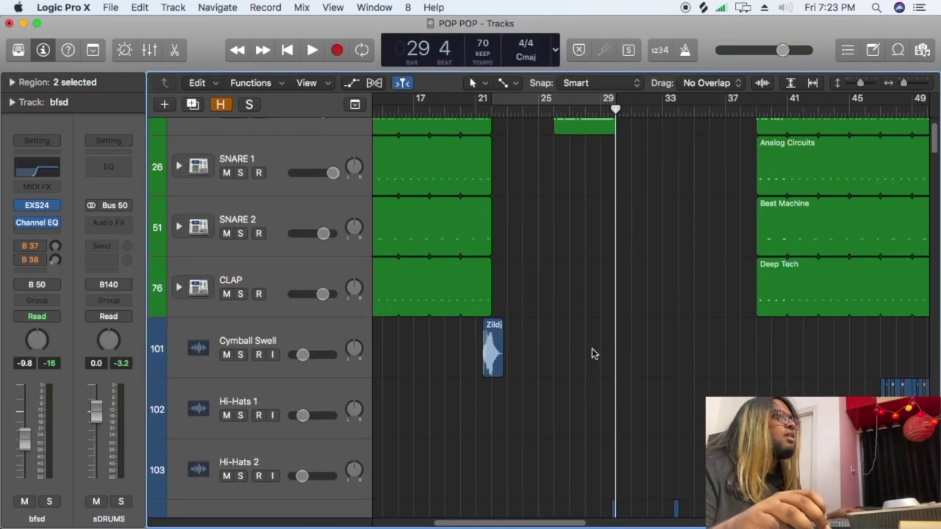
pyautogui.scroll(-3, 599, 360)
pyautogui.scroll(8, 617, 371)
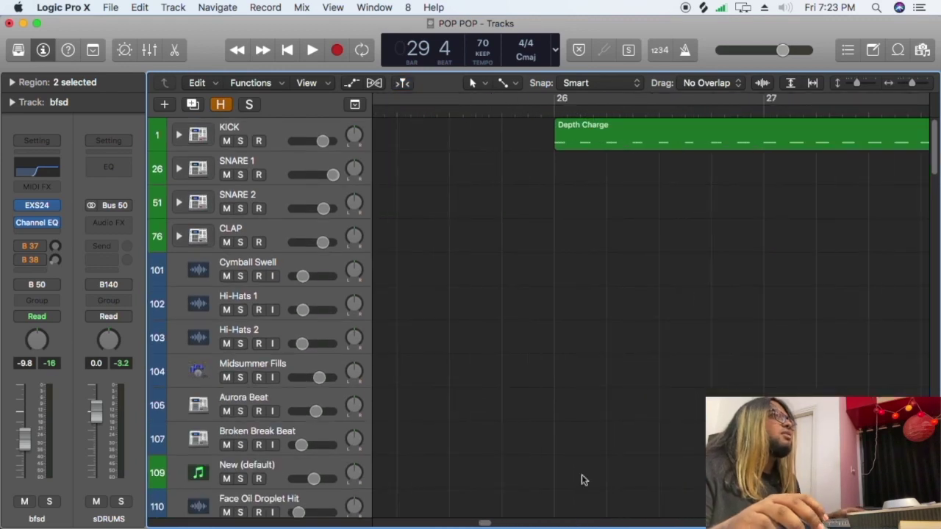
pyautogui.moveTo(487, 524)
pyautogui.mouseDown()
pyautogui.moveTo(510, 524)
pyautogui.moveTo(500, 524)
pyautogui.mouseUp()
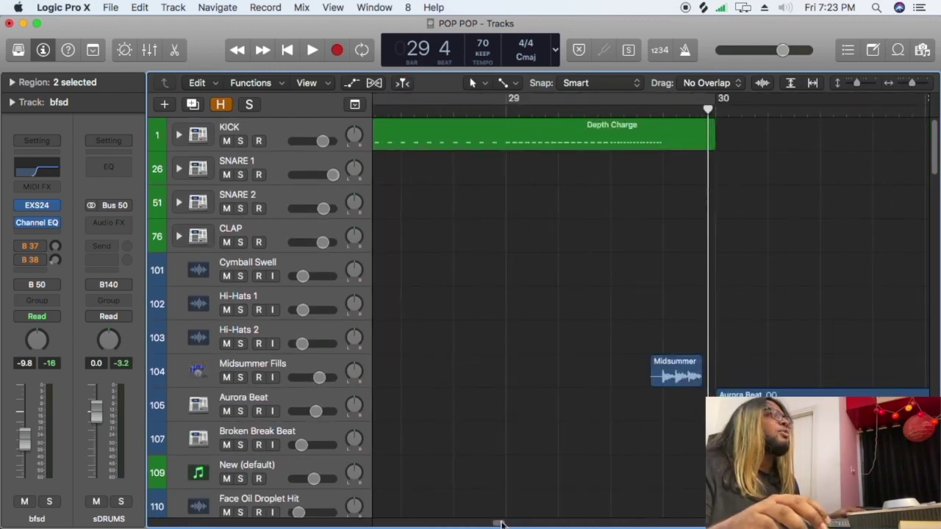
pyautogui.click(239, 377)
pyautogui.click(553, 108)
pyautogui.press('space')
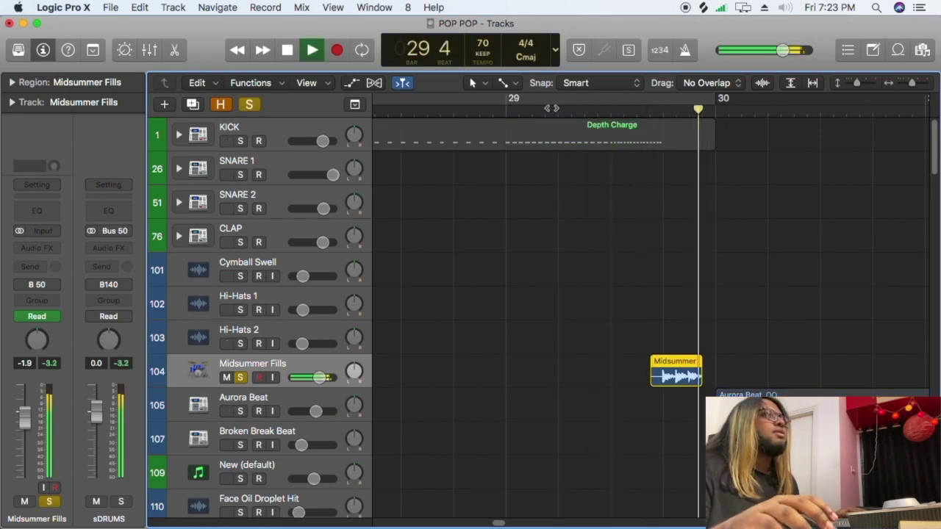
pyautogui.press('s')
pyautogui.press('space')
# Set the cycle range from bar 30 to bar 39 and reduce the track height.
pyautogui.moveTo(724, 103); pyautogui.dragTo(746, 218)
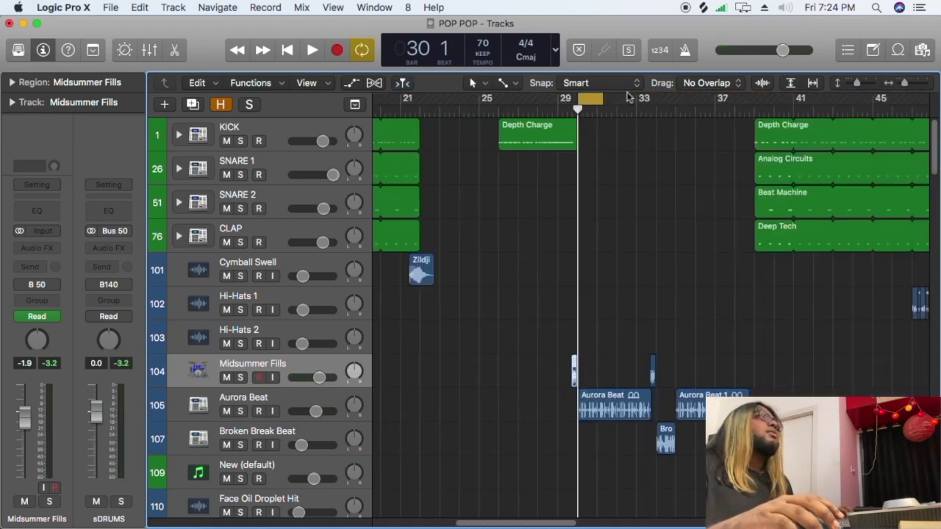
pyautogui.moveTo(601, 100); pyautogui.dragTo(753, 121)
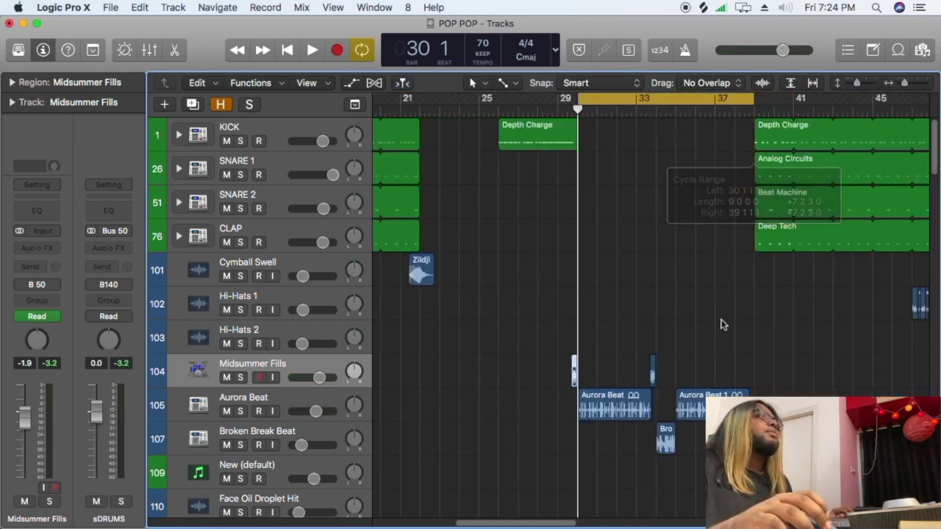
pyautogui.press('super+Up')
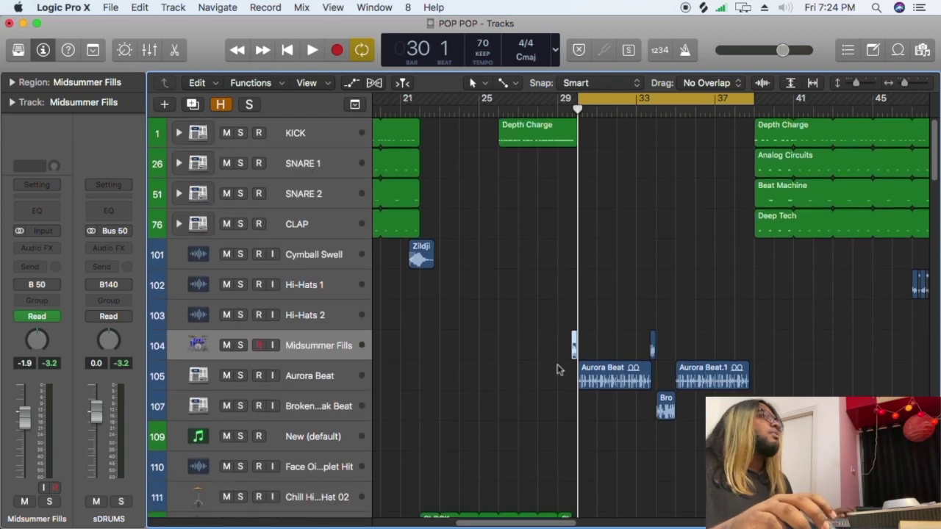
# Solo the Aurora Beat track, play it from bar 30, stop playback and unsolo it.
pyautogui.click(258, 377)
pyautogui.click(239, 376)
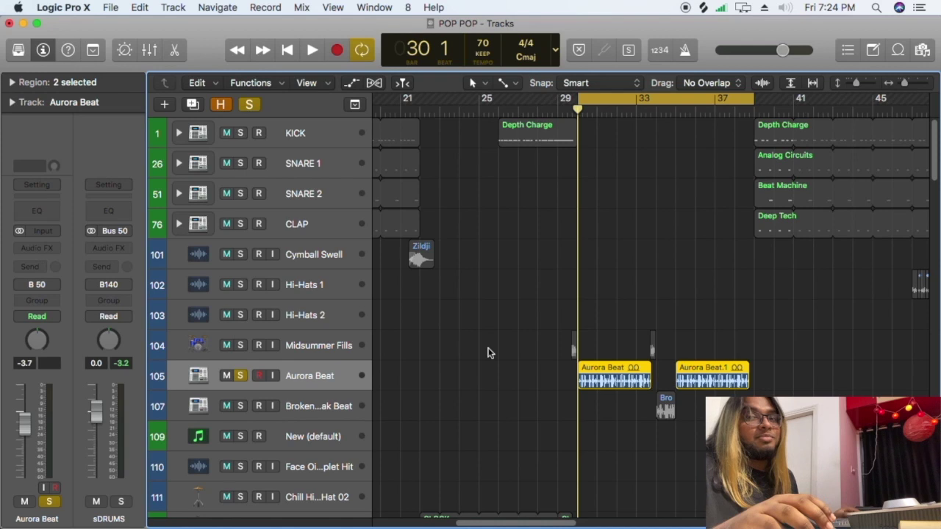
pyautogui.press('space')
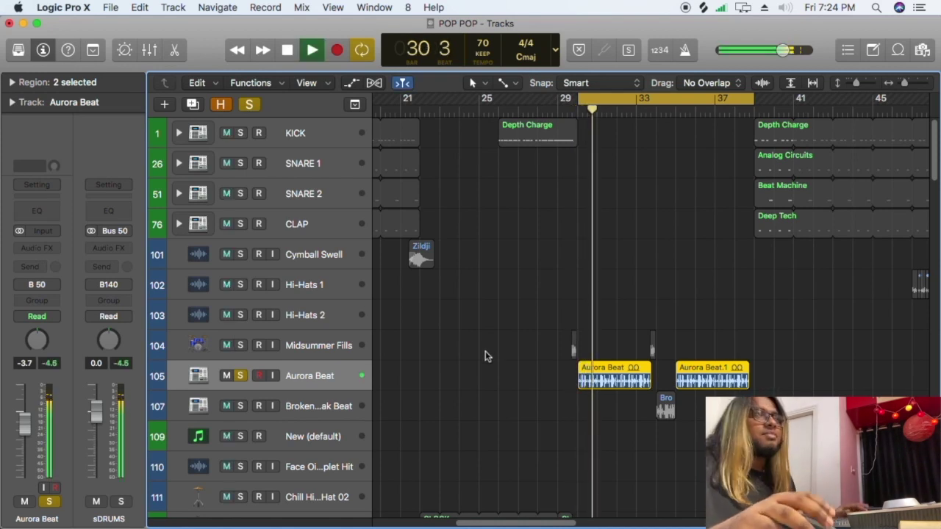
pyautogui.press('space')
pyautogui.click(239, 376)
# Solo the POP POP bass audio track, play it from bar 30, stop and unsolo it.
pyautogui.scroll(-12, 668, 379)
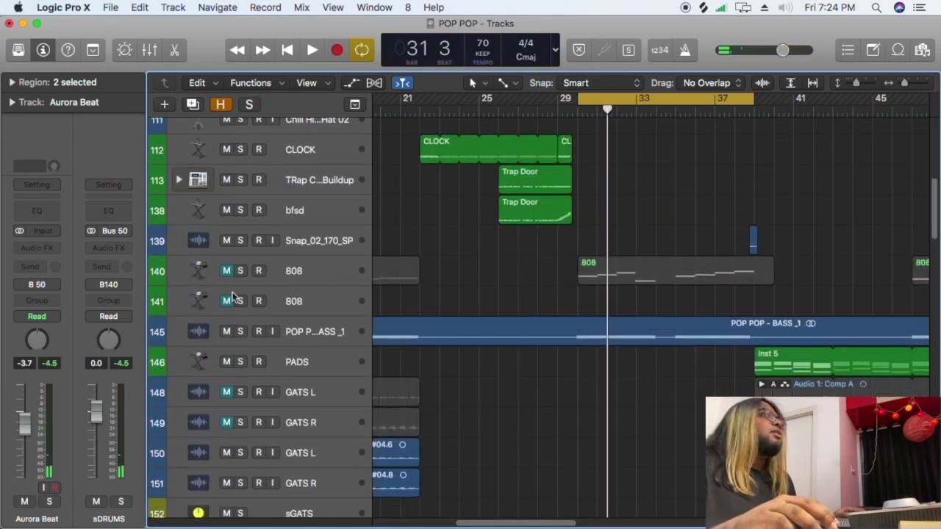
pyautogui.click(243, 333)
pyautogui.press('space')
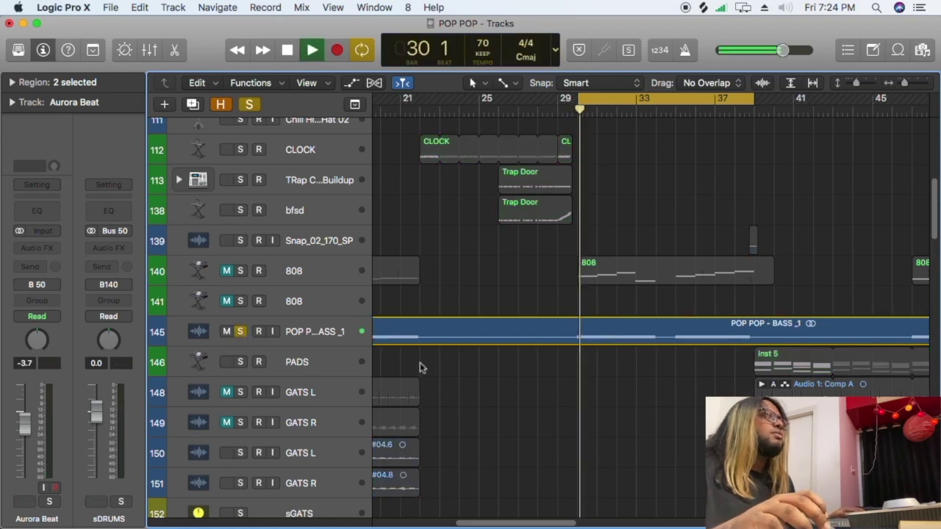
pyautogui.scroll(-7, 435, 371)
pyautogui.scroll(-5, 436, 371)
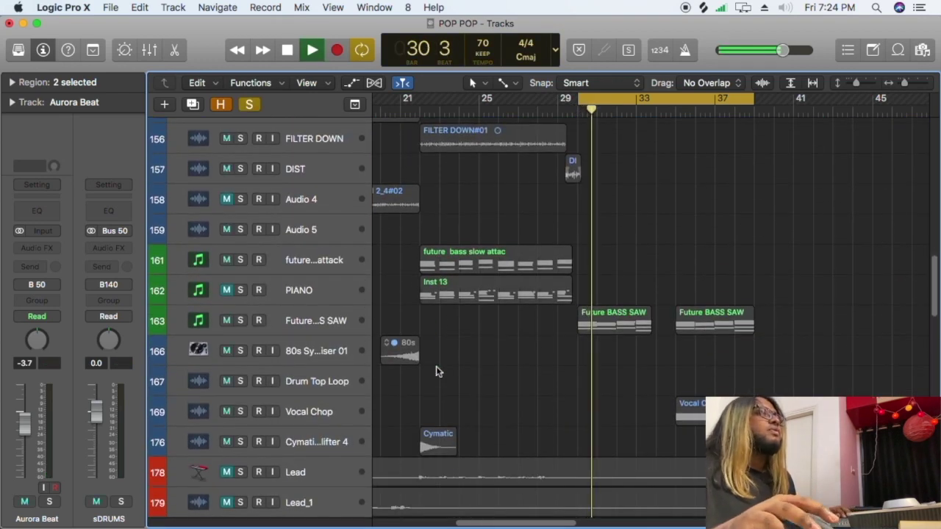
pyautogui.scroll(10, 438, 365)
pyautogui.press('space')
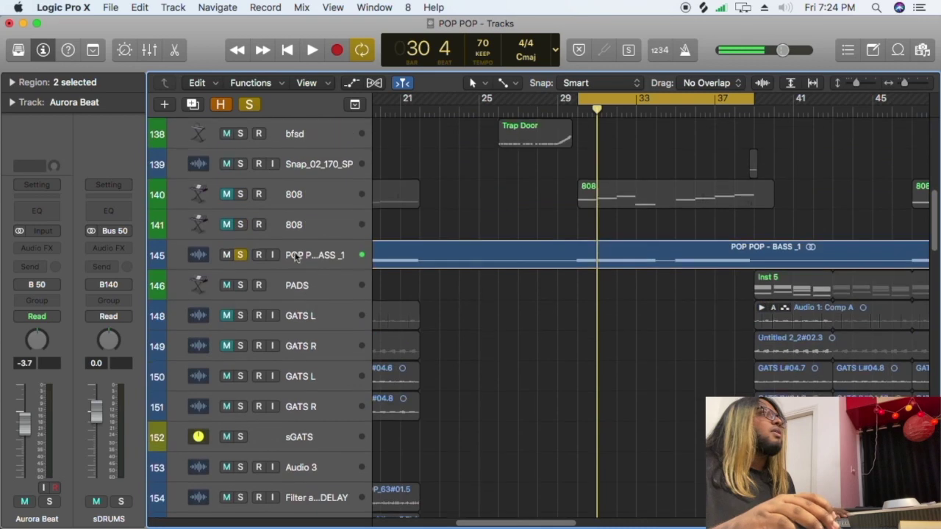
pyautogui.click(241, 256)
# Select and solo the Future BASS SAW track and play it from the start of the cycle range.
pyautogui.scroll(-5, 693, 384)
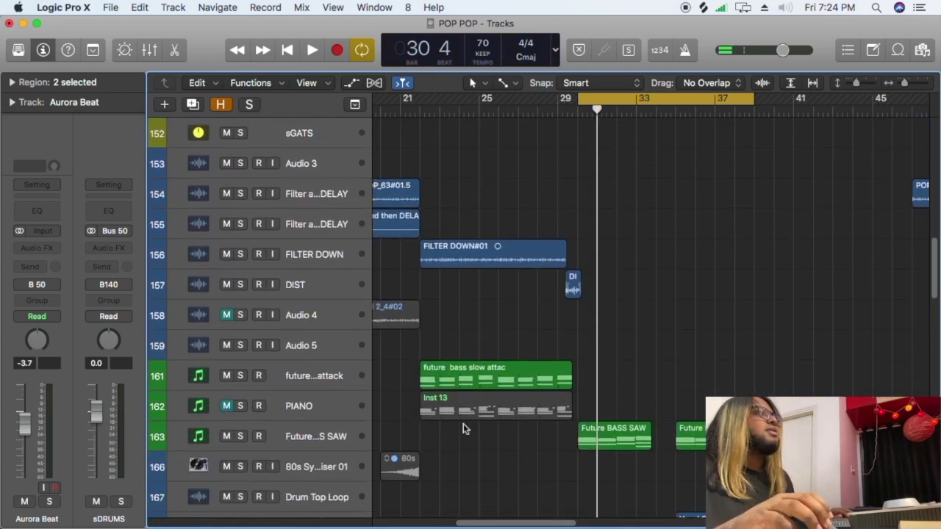
pyautogui.click(292, 441)
pyautogui.click(240, 436)
pyautogui.press('space')
# Open Serum on the Future BASS SAW track, examine its oscillators, filter and LFO 1, and close it.
pyautogui.moveTo(41, 195)
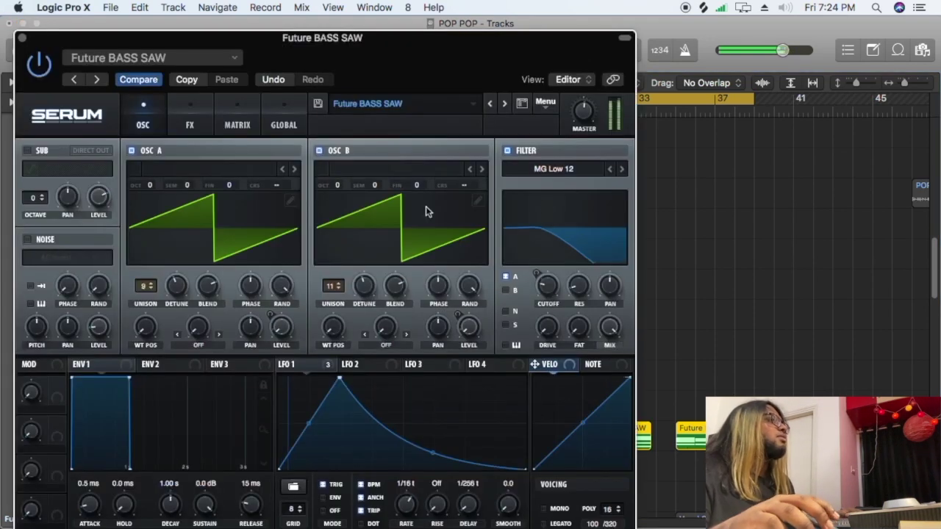
pyautogui.click(40, 195)
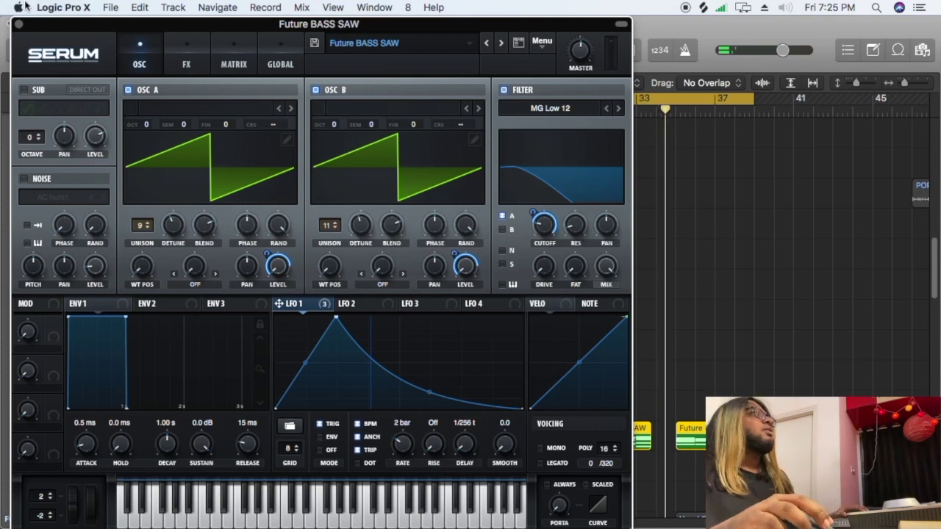
pyautogui.click(19, 24)
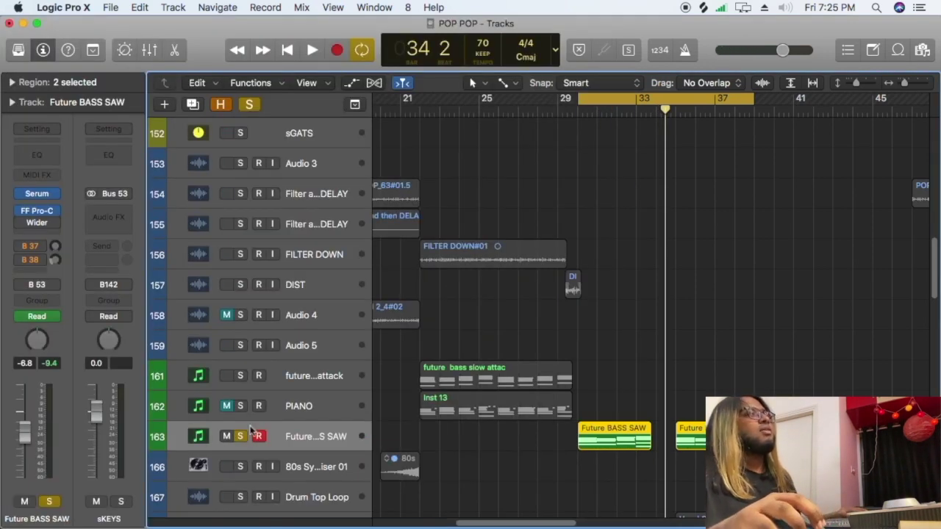
# Unsolo Future BASS SAW, play the full mix from bar 30 while looking over the tracks, and stop.
pyautogui.click(240, 437)
pyautogui.press('space')
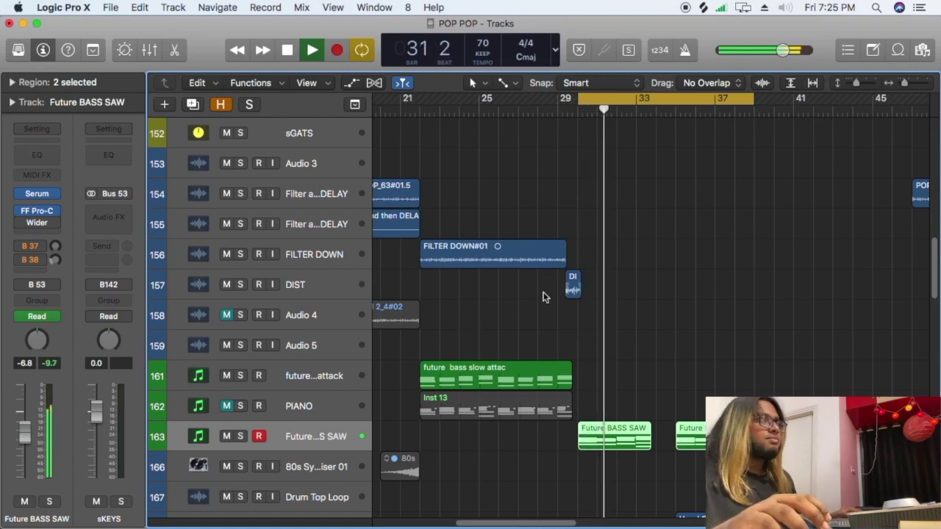
pyautogui.scroll(-6, 621, 316)
pyautogui.scroll(15, 621, 312)
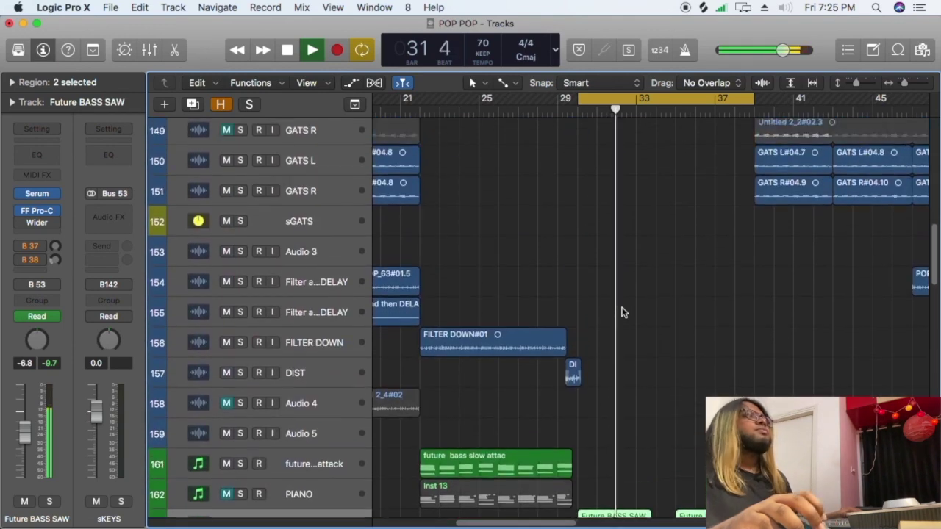
pyautogui.scroll(15, 624, 305)
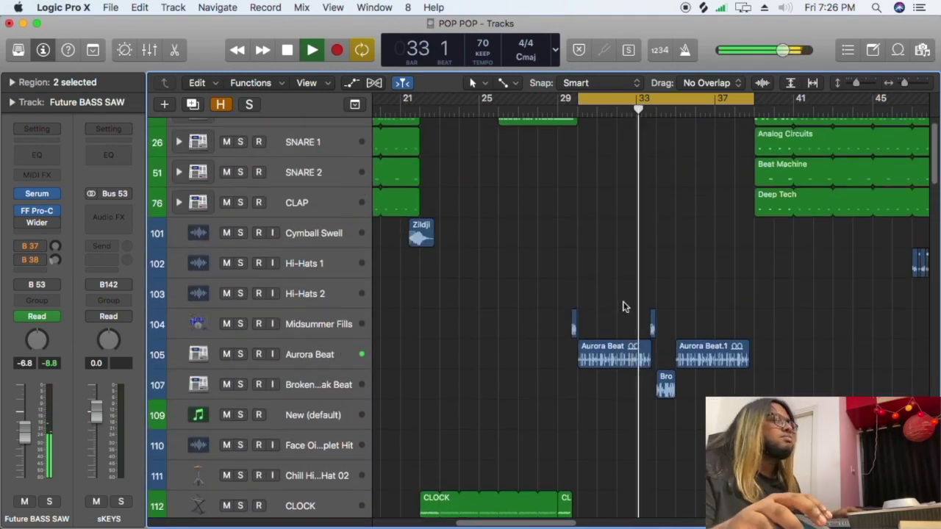
pyautogui.press('space')
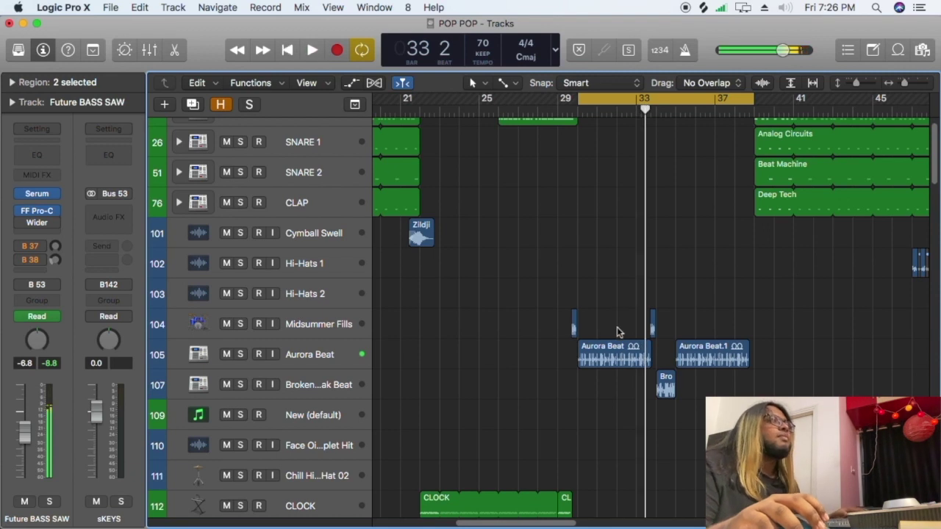
# Solo the Broken Break Beat track, turn the cycle off, and play through its region near bar 34.
pyautogui.click(301, 395)
pyautogui.press('s')
pyautogui.press('c')
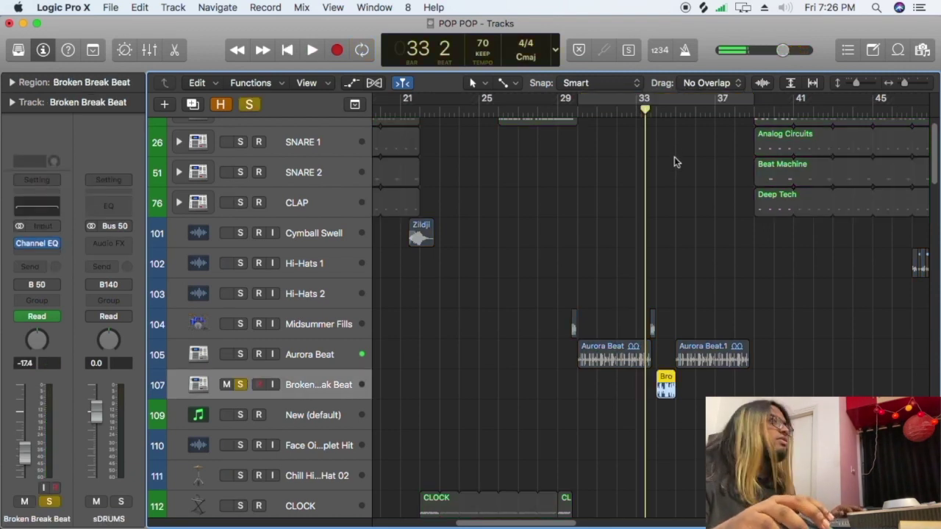
pyautogui.press('space')
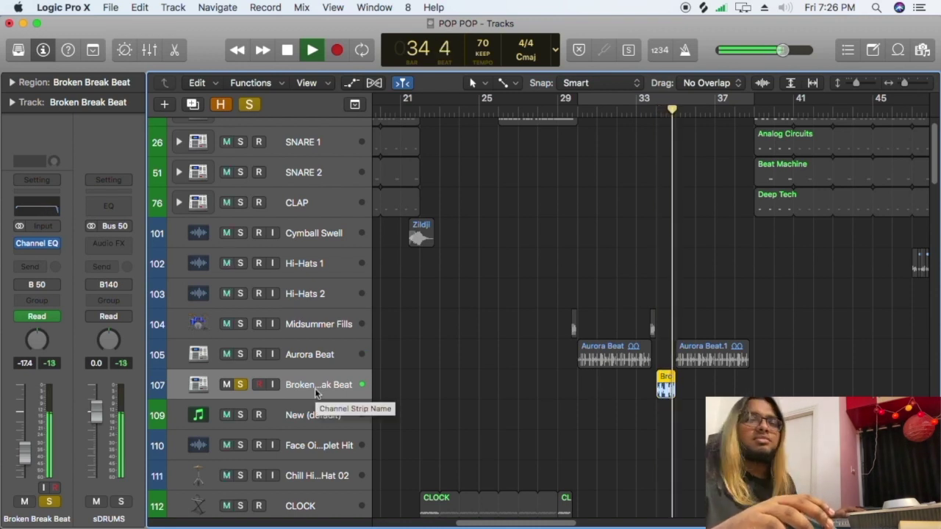
pyautogui.press('space')
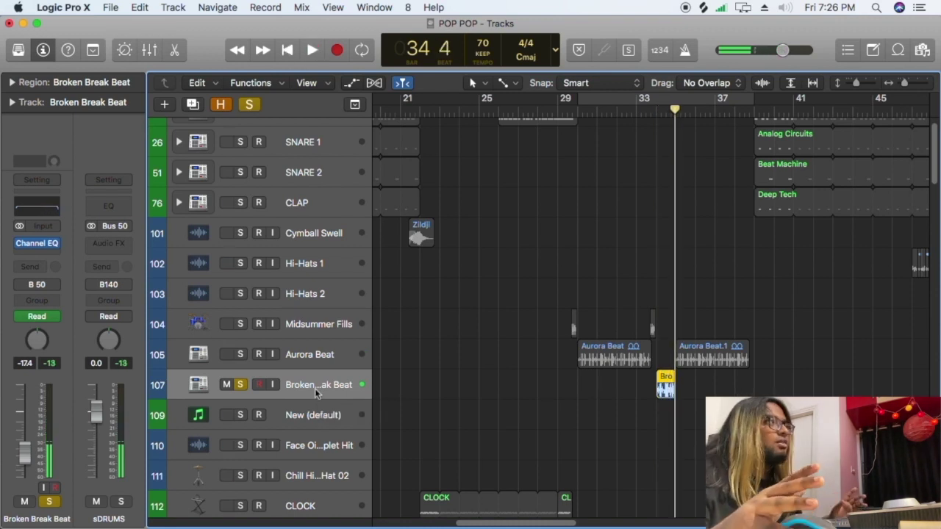
# Replay Broken Break Beat from bar 33 while watching its Channel EQ high-cut sweep, close the EQ, stop and unsolo the track.
pyautogui.click(38, 244)
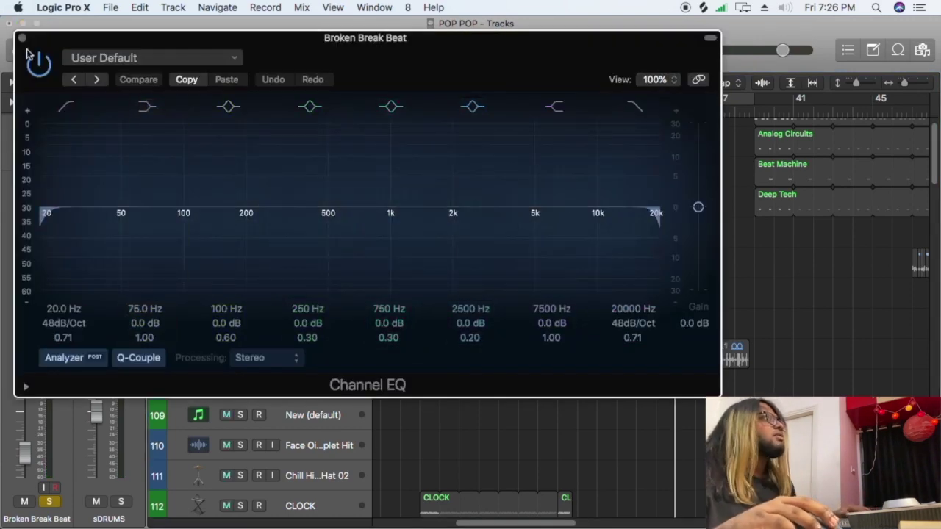
pyautogui.press('super+w')
pyautogui.click(650, 110)
pyautogui.press('space')
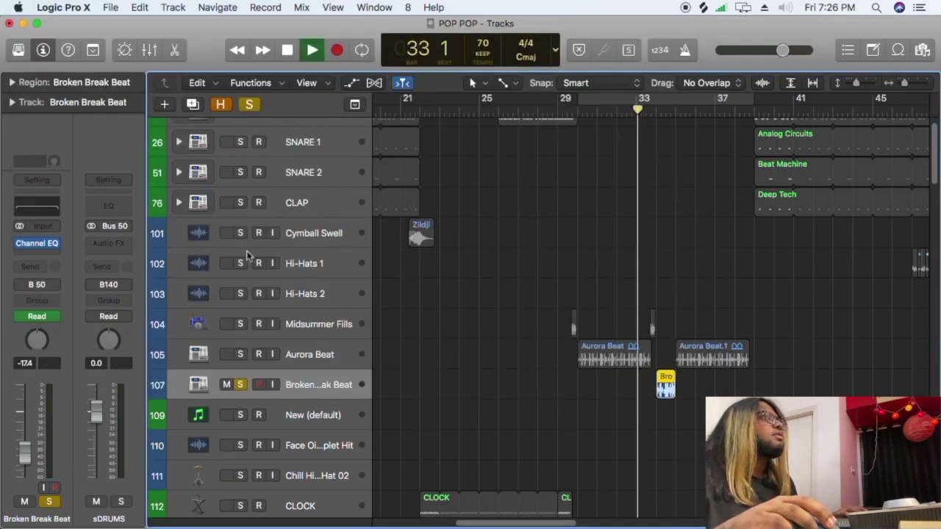
pyautogui.click(39, 244)
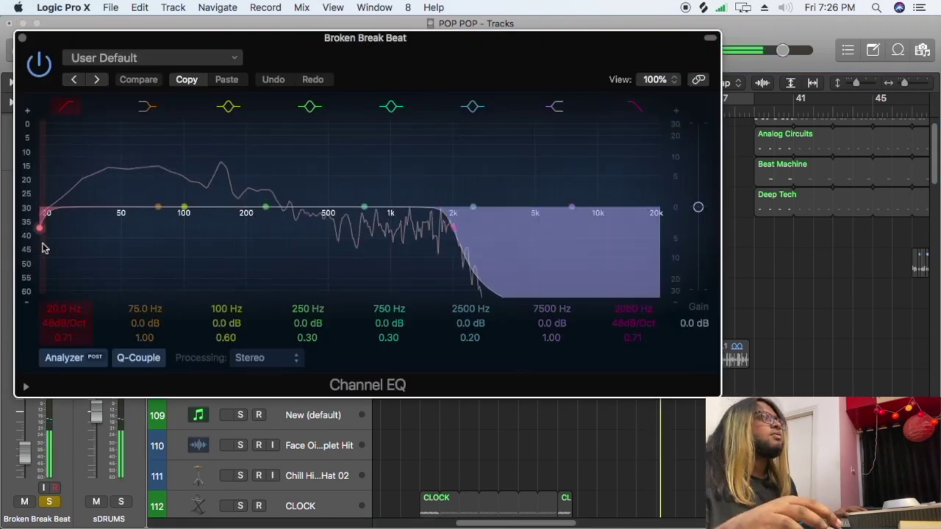
pyautogui.click(40, 64)
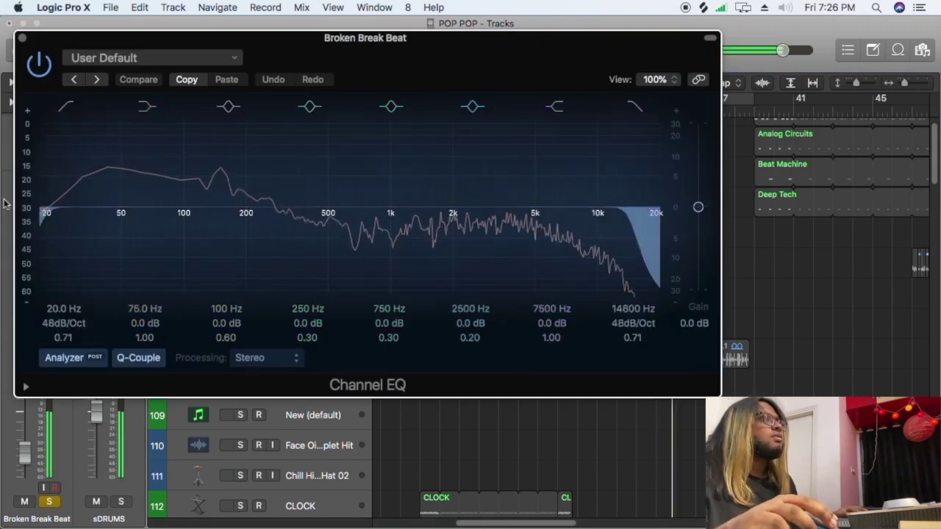
pyautogui.press('super+w')
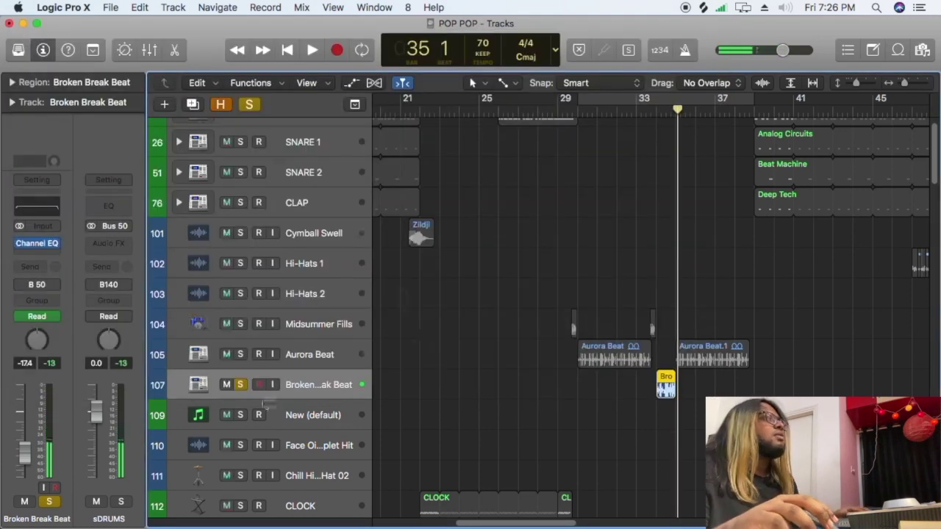
pyautogui.click(238, 386)
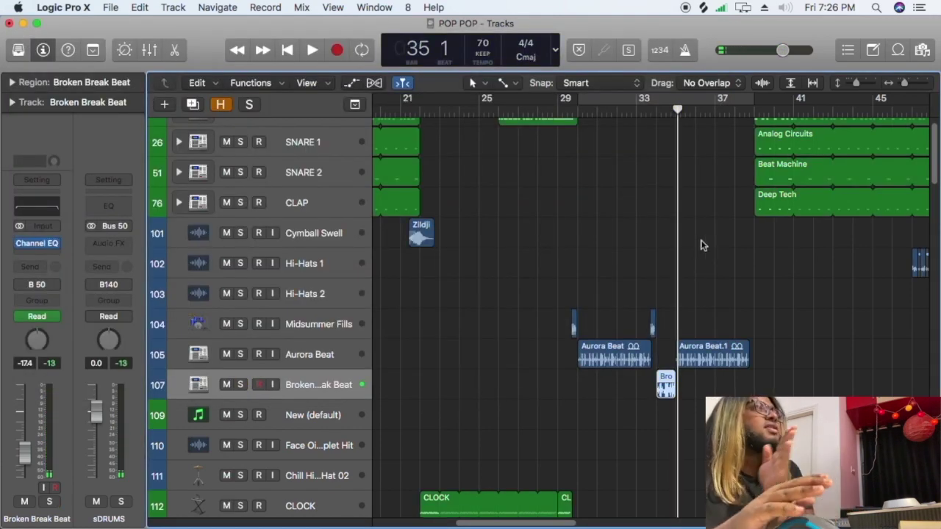
pyautogui.scroll(-10, 700, 245)
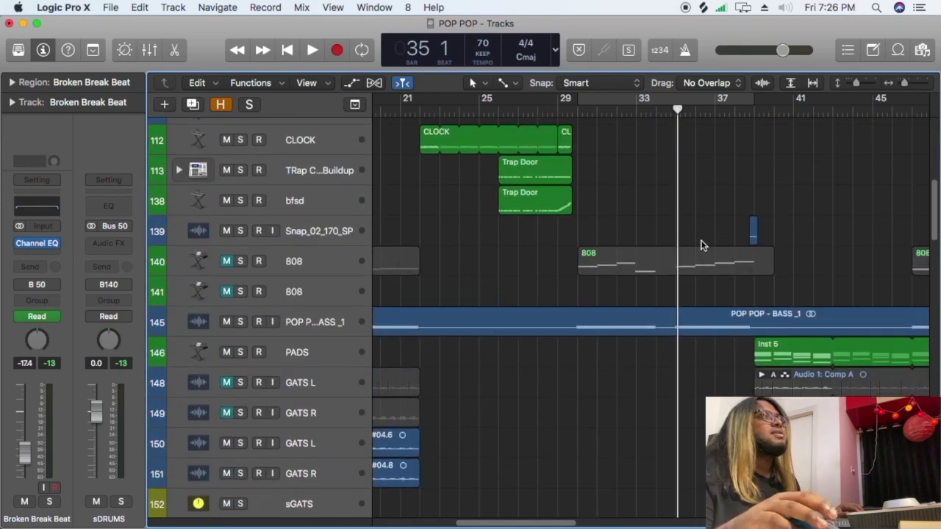
# Select the Vocal Chop track, solo it, play its region from bar 35, and stop.
pyautogui.scroll(-15, 701, 245)
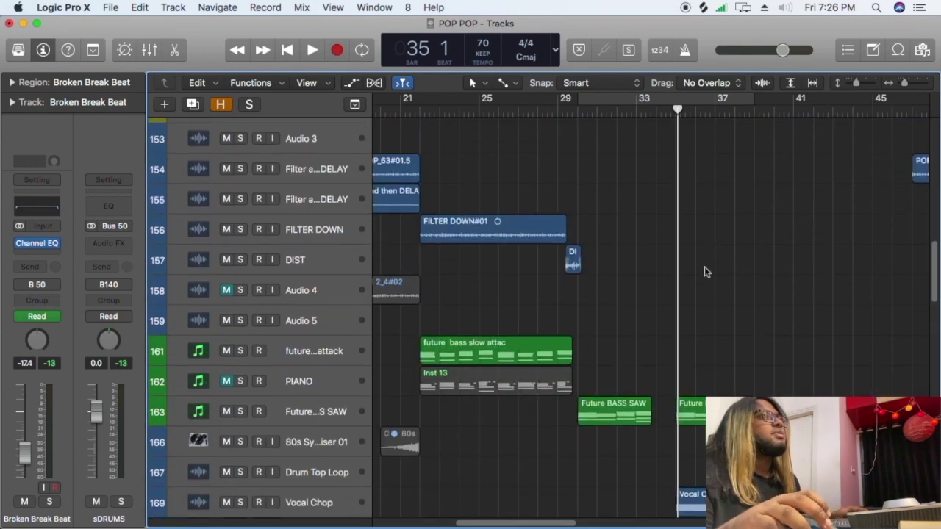
pyautogui.click(289, 335)
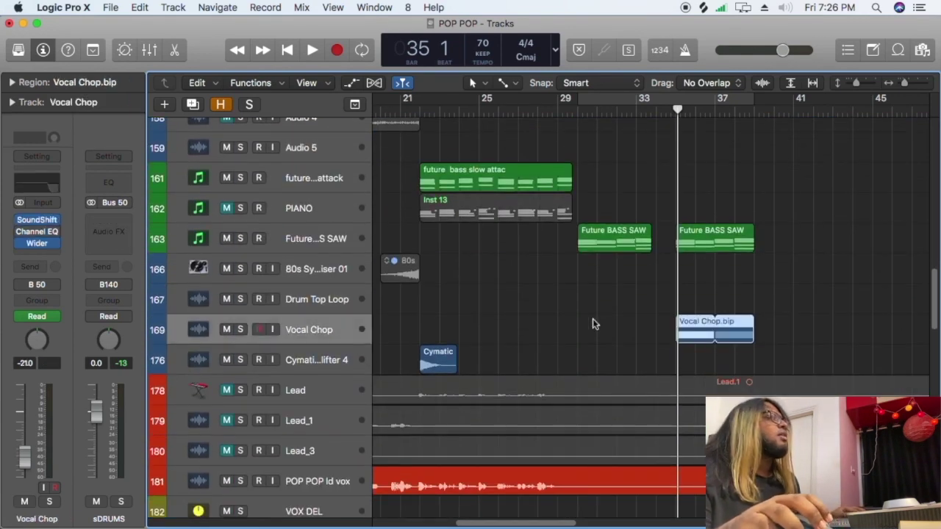
pyautogui.press('super+Down')
pyautogui.press('super+Right')
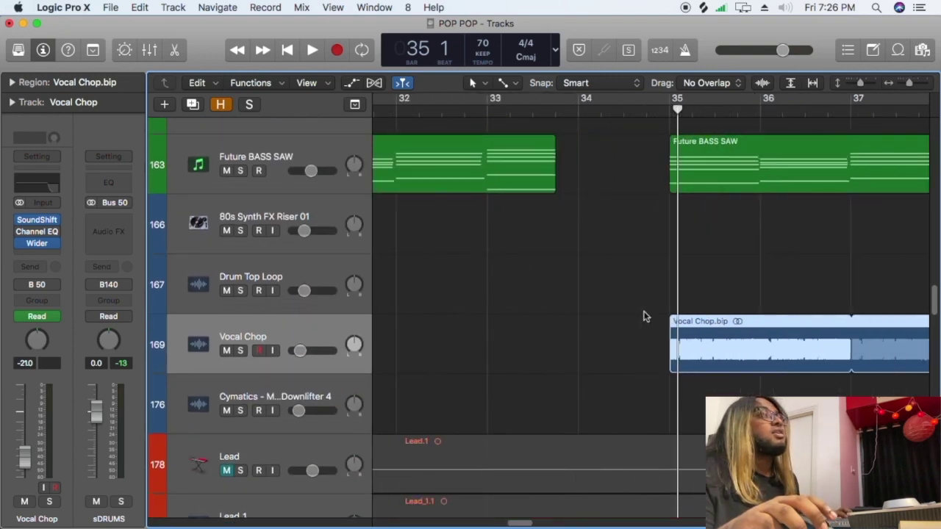
pyautogui.press('super+Up')
pyautogui.press('super+Left')
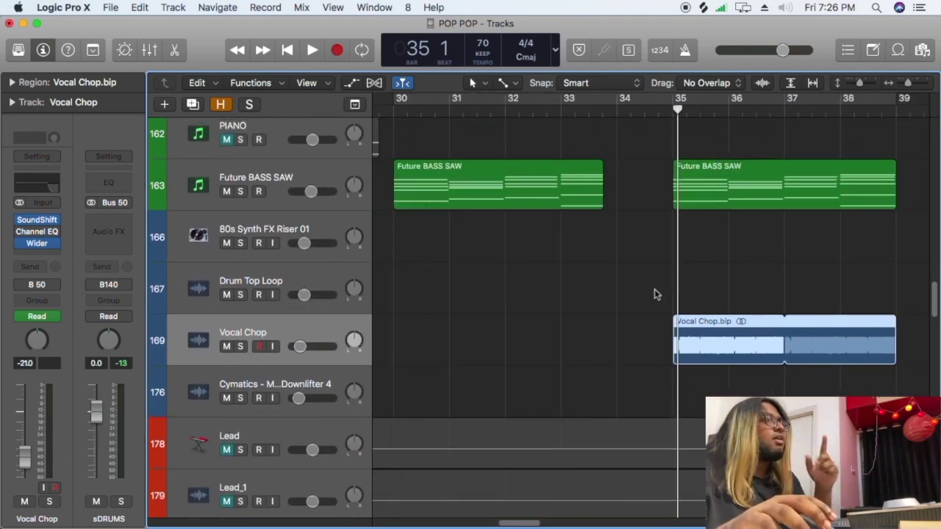
pyautogui.click(239, 346)
pyautogui.press('space')
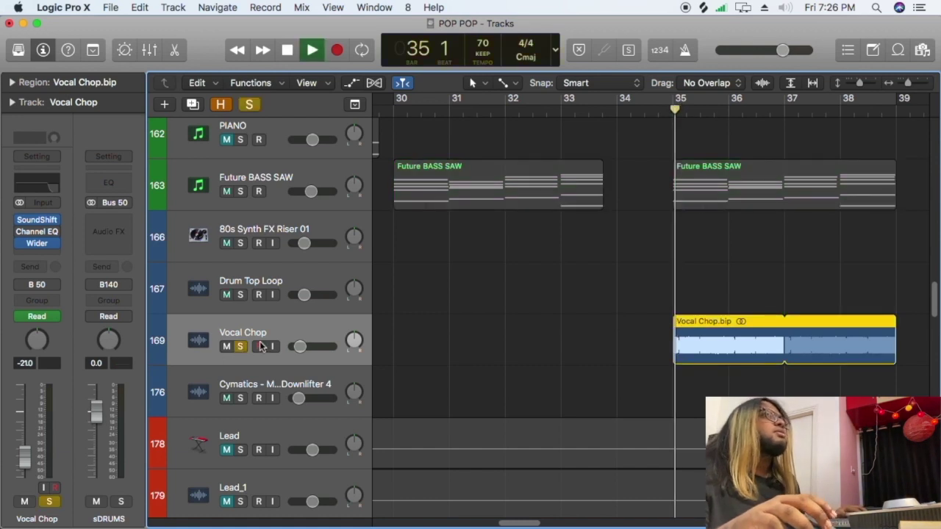
pyautogui.click(259, 346)
pyautogui.press('space')
pyautogui.press('space')
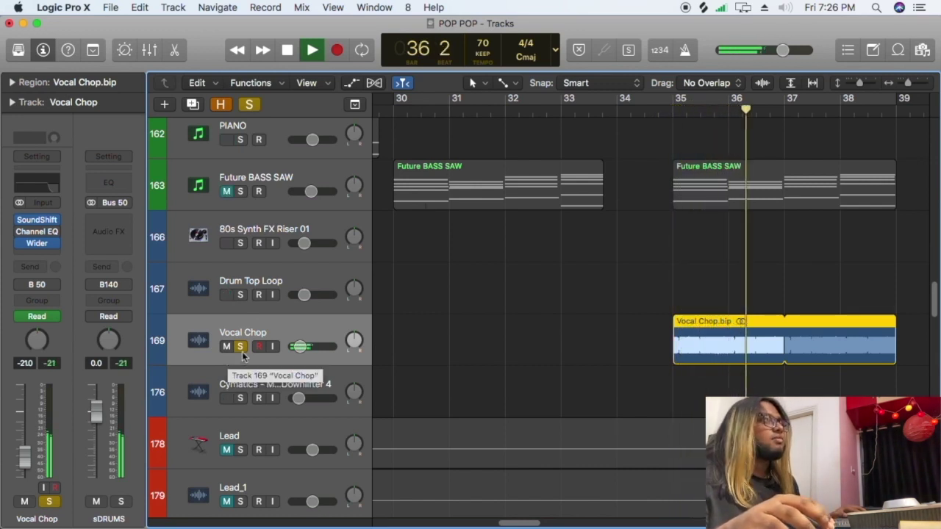
pyautogui.press('space')
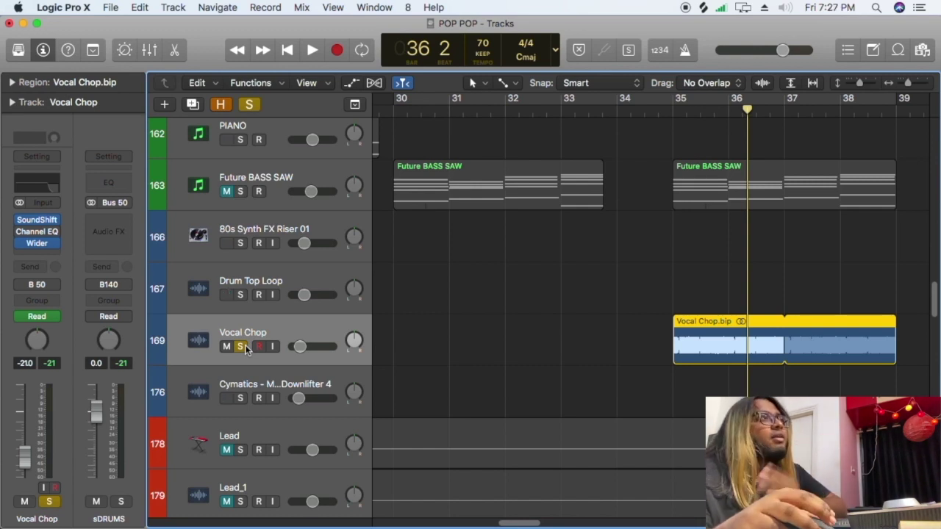
# Replay Vocal Chop from bar 35 while switching the Wider plug-in off and back on, stop, and unsolo the track.
pyautogui.click(671, 111)
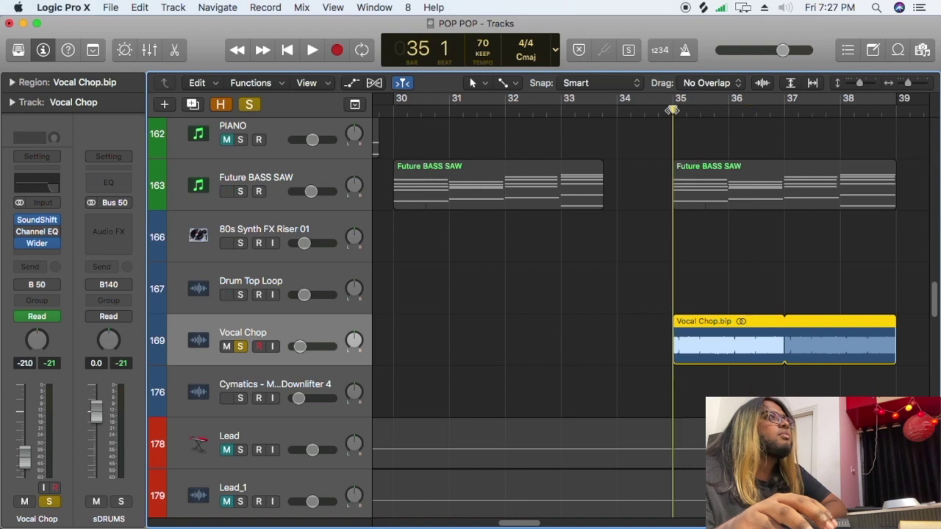
pyautogui.press('space')
pyautogui.click(20, 244)
pyautogui.click(20, 244)
pyautogui.press('space')
pyautogui.click(239, 346)
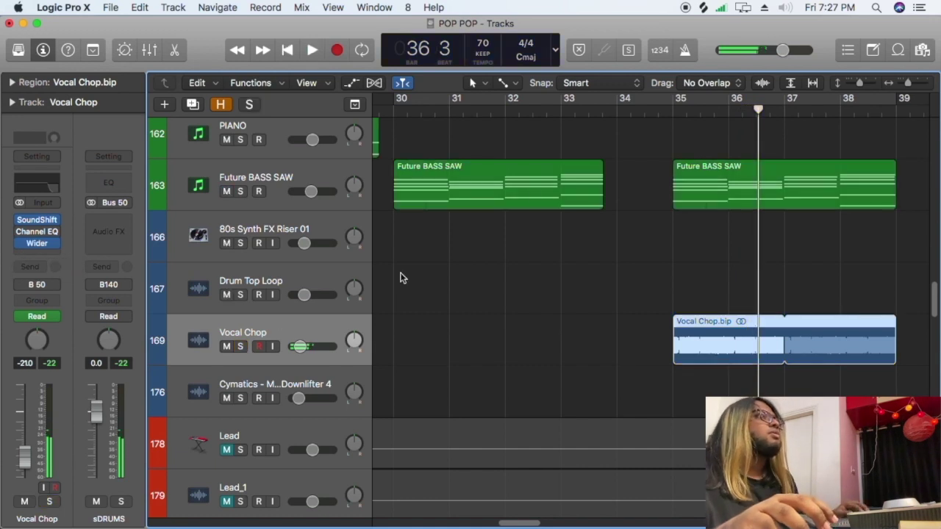
# Play the full mix from bar 34 beat 4 while looking over the regions around Future BASS SAW and Vocal Chop.
pyautogui.click(661, 107)
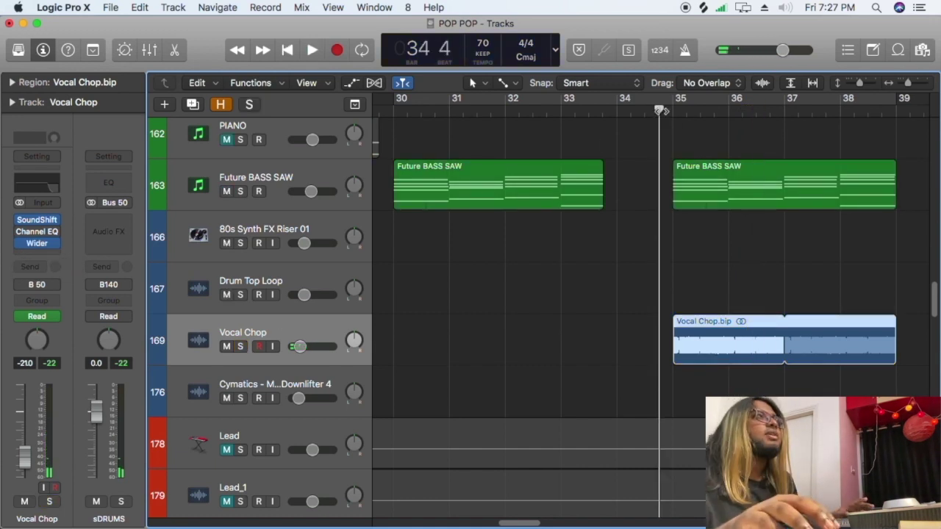
pyautogui.press('space')
pyautogui.press('super+Left')
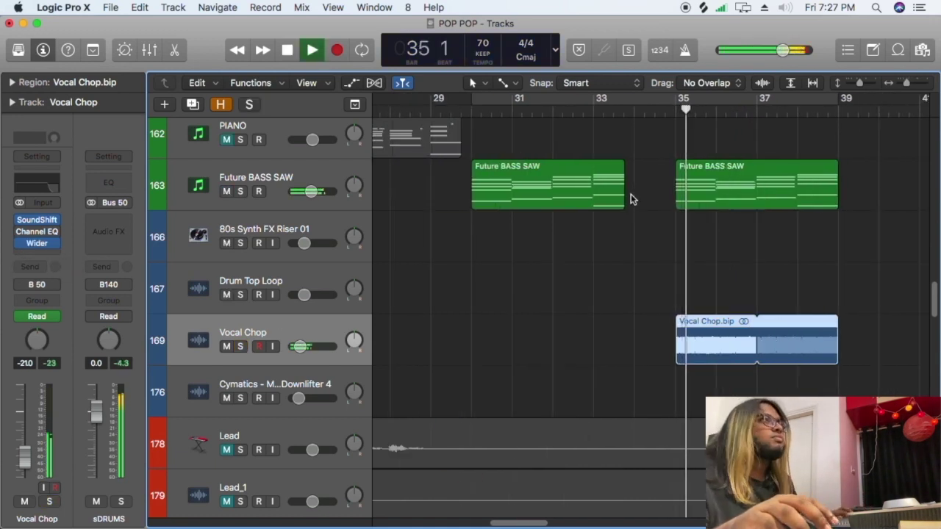
pyautogui.press('super+Up')
pyautogui.scroll(3, 636, 210)
pyautogui.scroll(1, 639, 224)
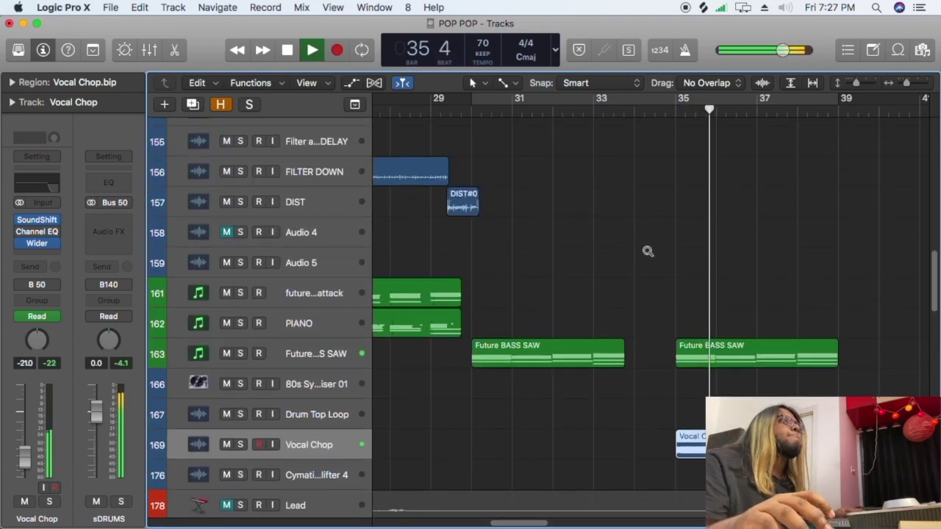
pyautogui.press('super+Left')
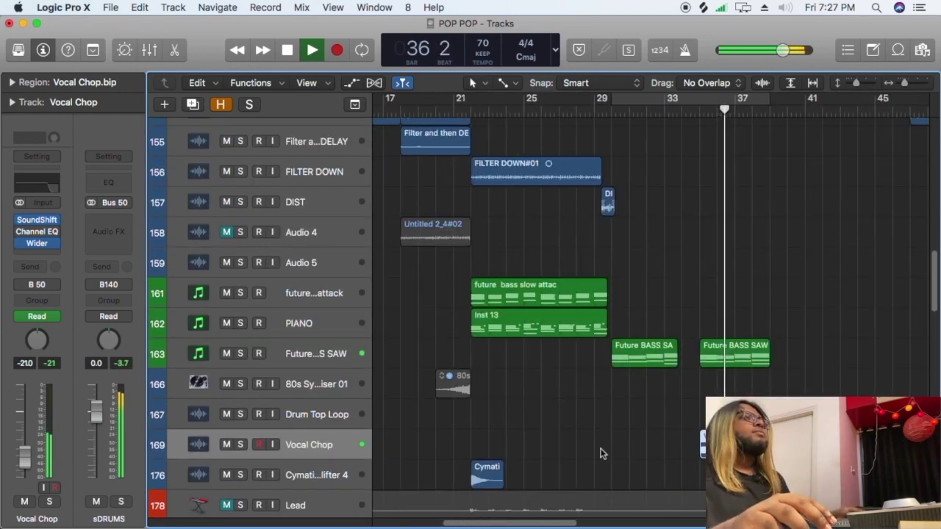
pyautogui.press('super+Left')
pyautogui.press('super+Left')
pyautogui.press('super+Up')
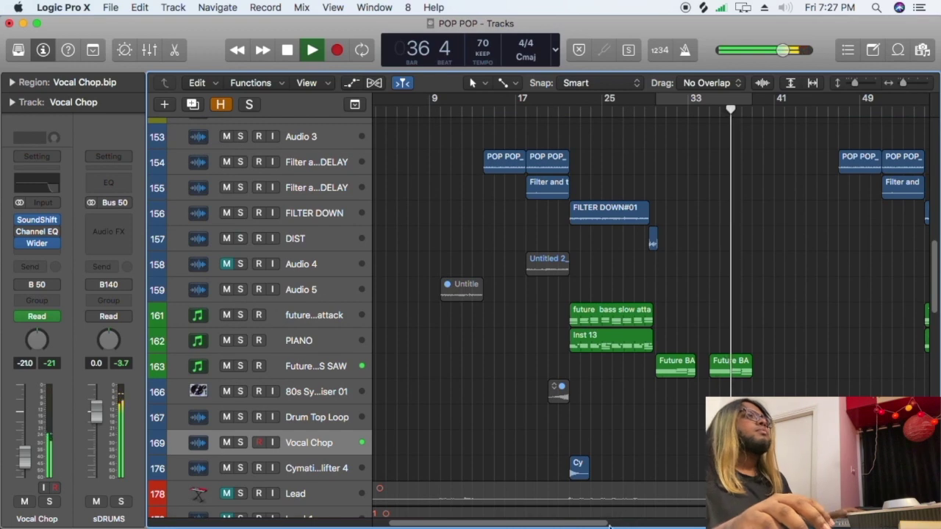
# Look over the PADS and GATS tracks as playback runs into bar 39, and stop.
pyautogui.moveTo(597, 523); pyautogui.dragTo(706, 523)
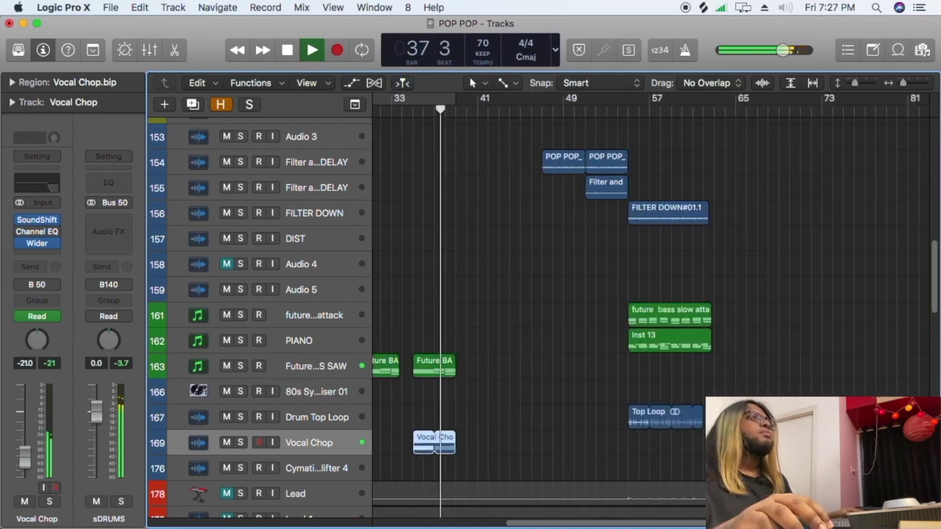
pyautogui.scroll(5, 695, 452)
pyautogui.scroll(5, 687, 458)
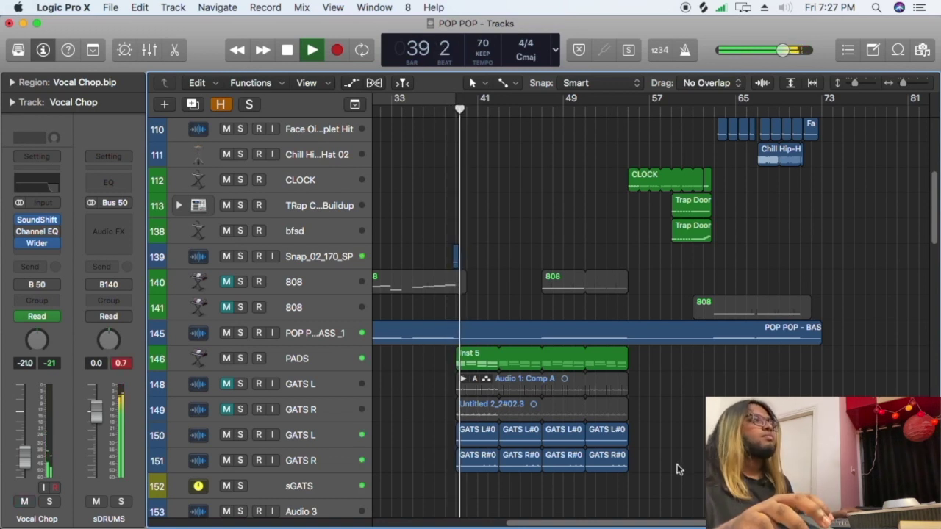
pyautogui.press('space')
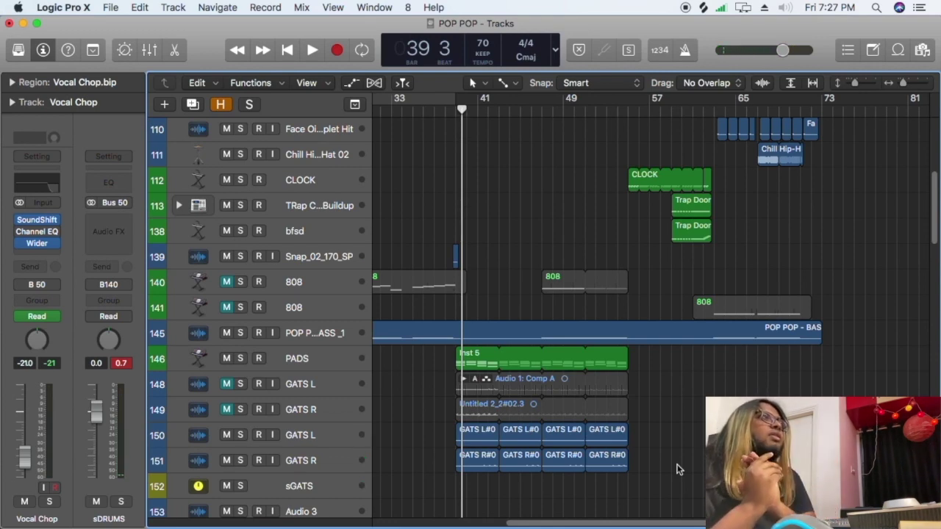
# Move the playhead to bar 55, play it briefly, and look over the tracks that make up that section.
pyautogui.scroll(-5, 680, 467)
pyautogui.scroll(2, 679, 465)
pyautogui.click(647, 259)
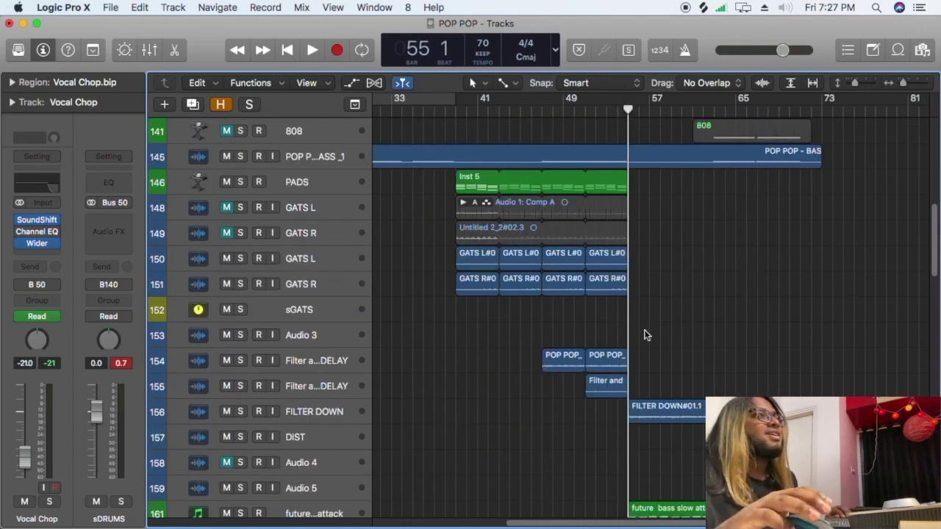
pyautogui.scroll(-5, 643, 335)
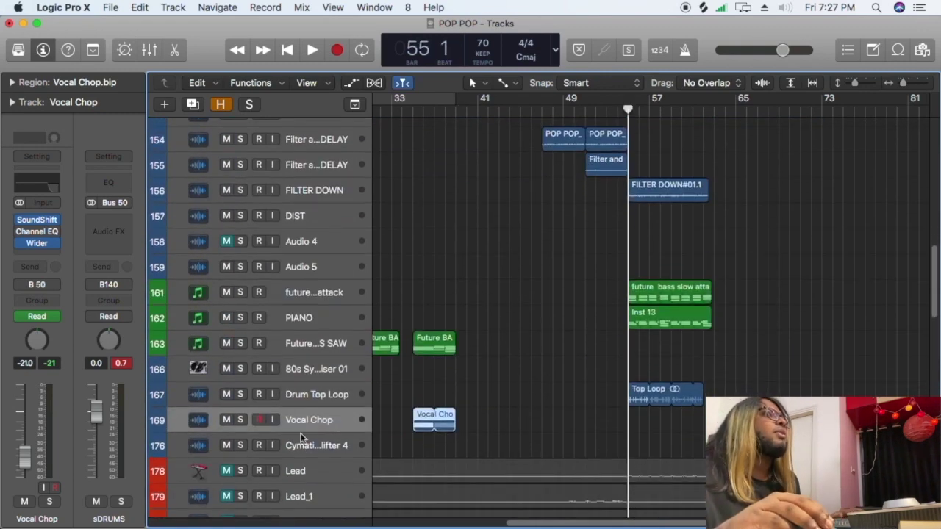
pyautogui.press('space')
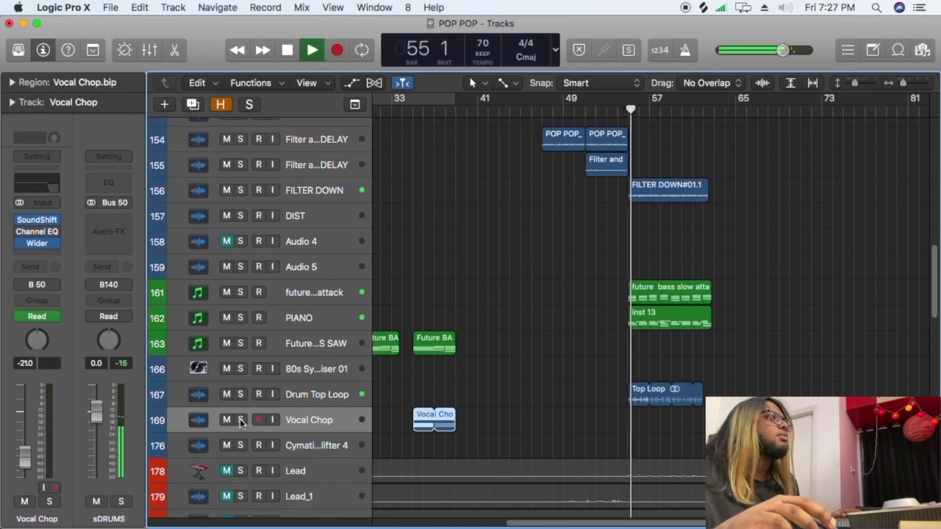
pyautogui.press('space')
pyautogui.scroll(-6, 350, 356)
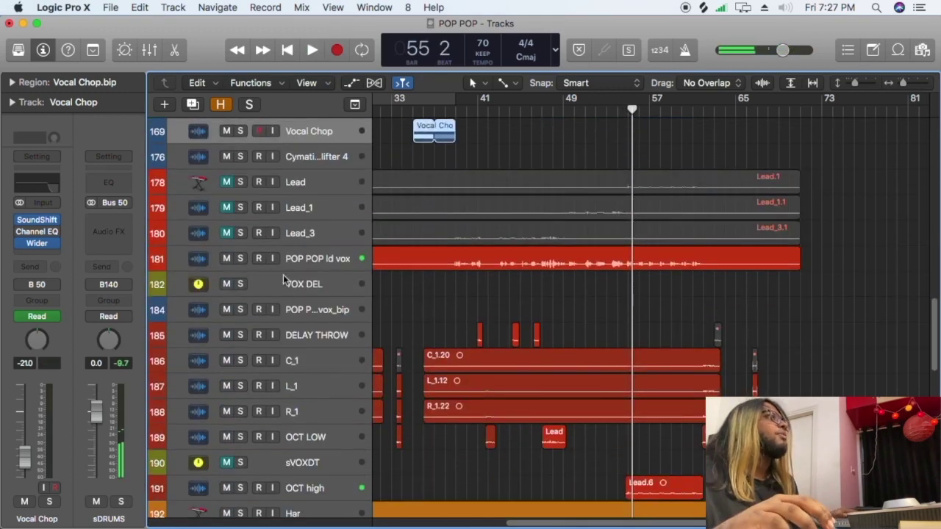
pyautogui.scroll(5, 649, 334)
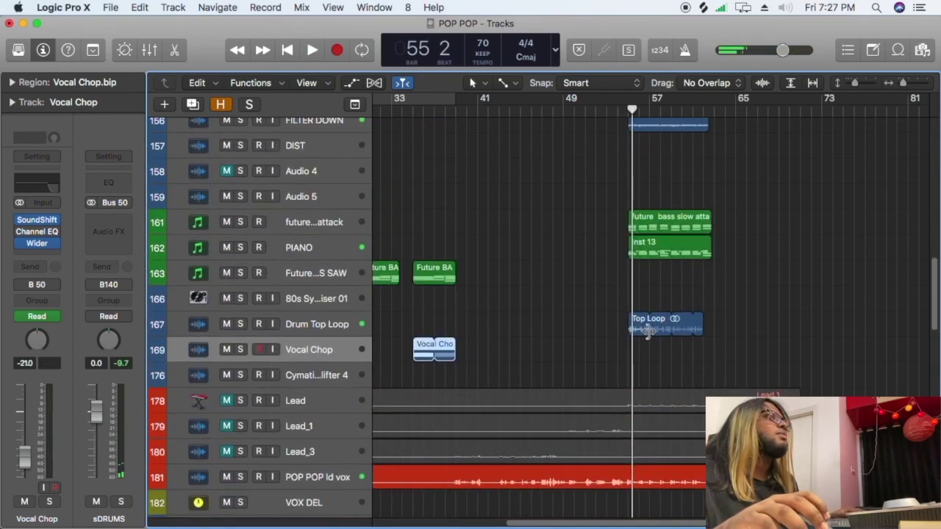
# Solo Drum Top Loop and play it from bar 55, unsolo it to hear it in the mix, and stop.
pyautogui.click(626, 110)
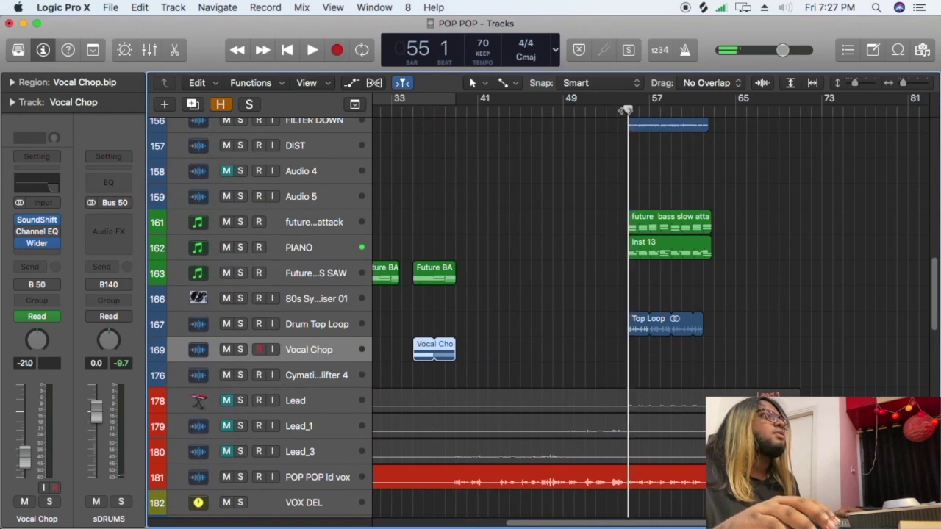
pyautogui.click(239, 324)
pyautogui.press('space')
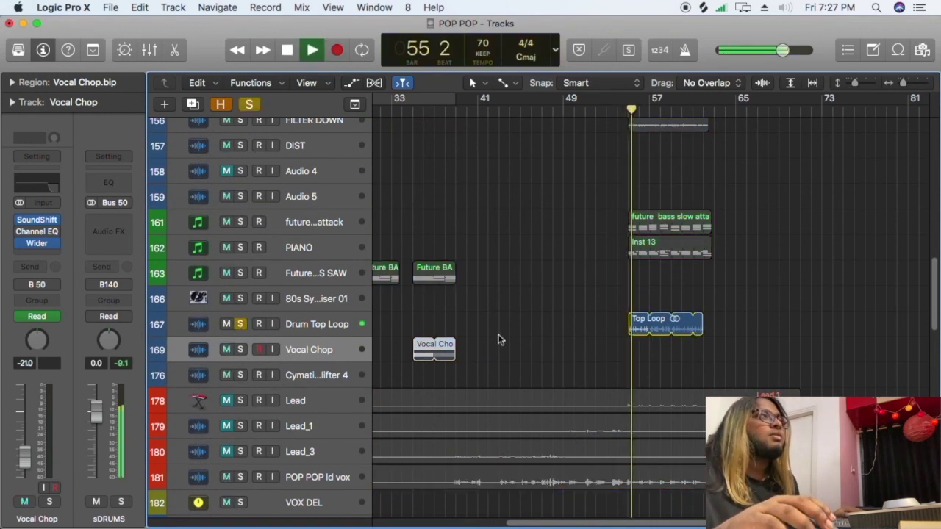
pyautogui.hotkey('ctrl', 's')
pyautogui.click(629, 110)
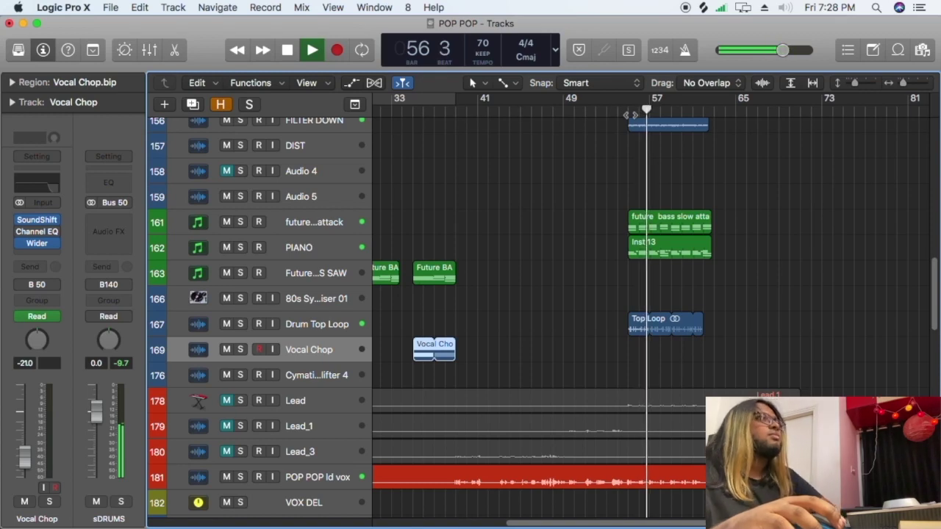
pyautogui.scroll(5, 769, 390)
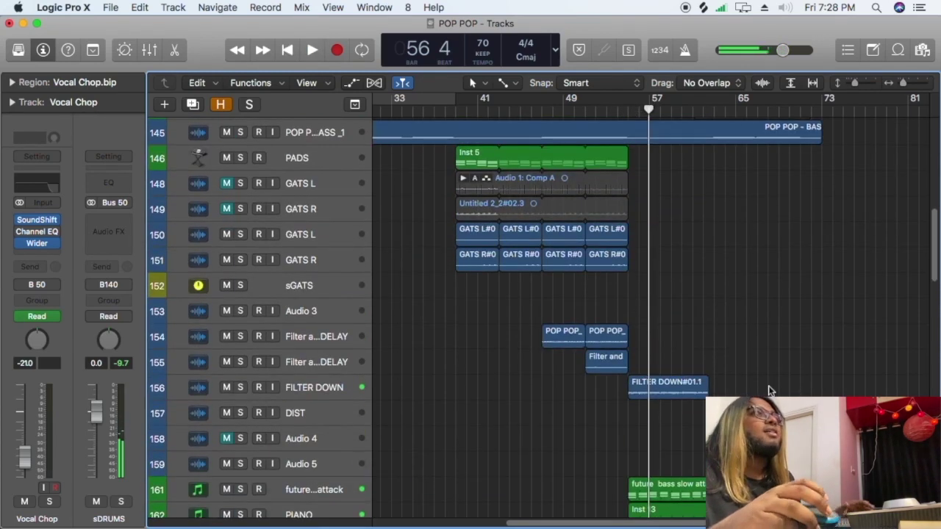
# Play the full mix from bar 62 into the section at bar 63 while viewing its drum tracks, and stop.
pyautogui.click(706, 98)
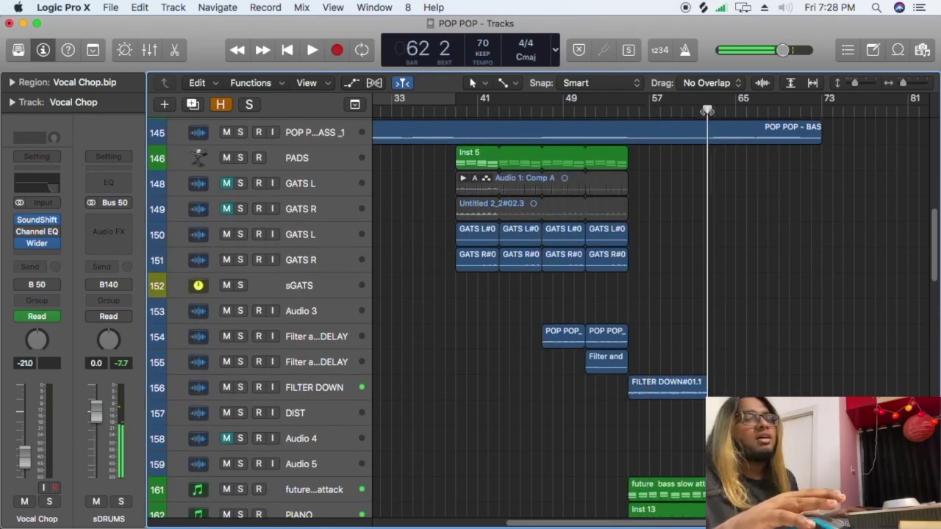
pyautogui.press('space')
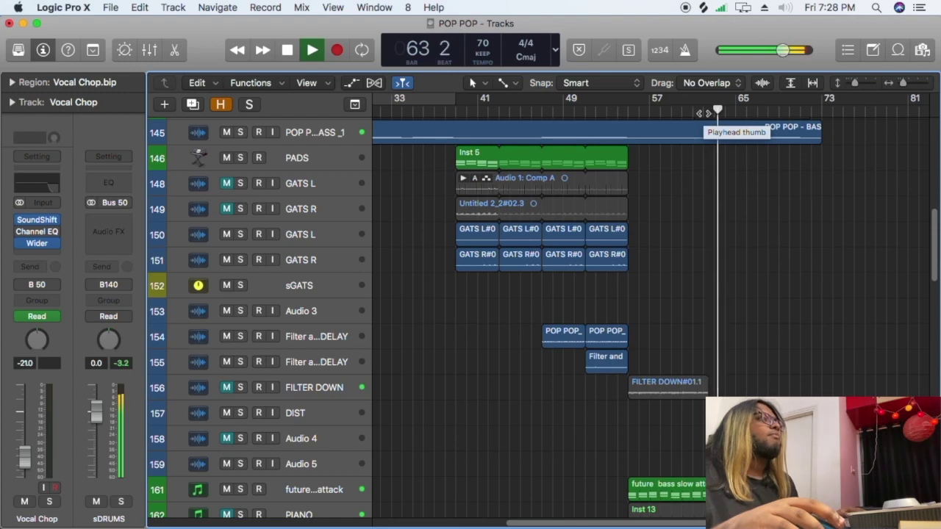
pyautogui.scroll(10, 778, 331)
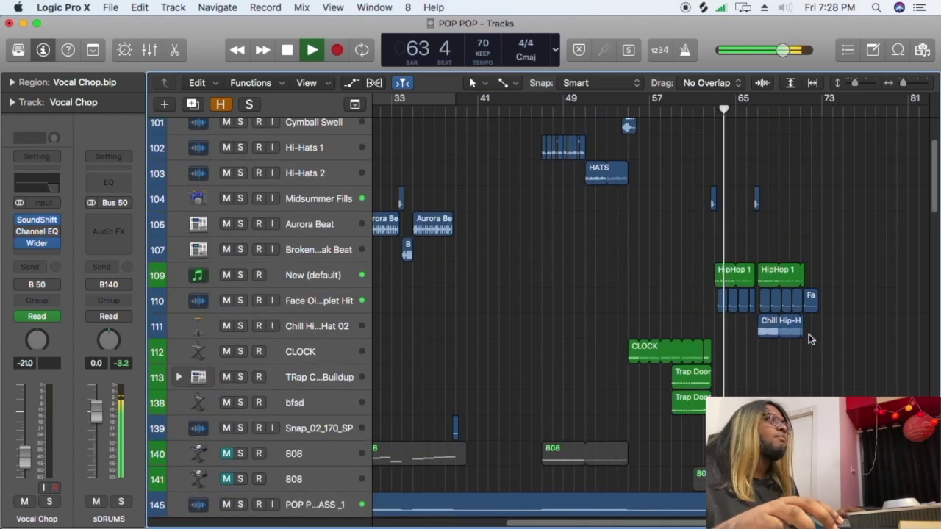
pyautogui.press('space')
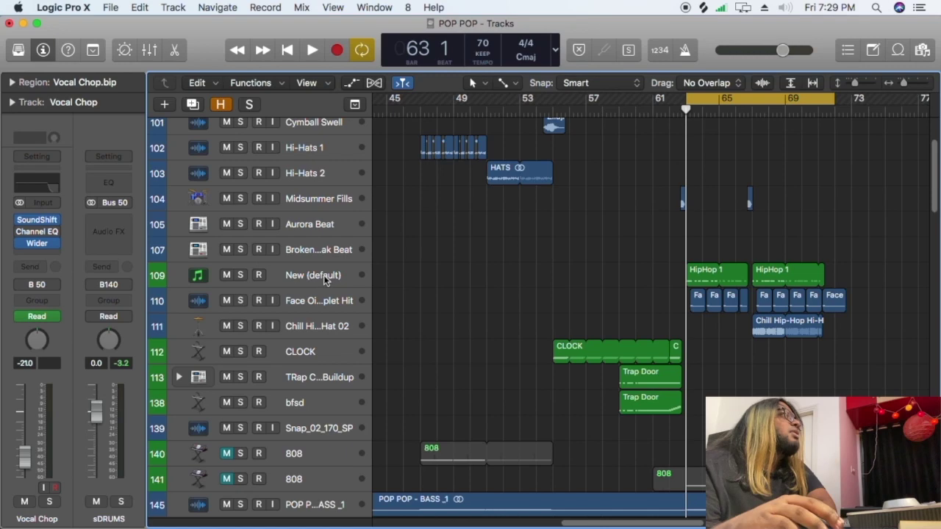
# Open Battery 4 on the New (default) track, examine its kick, snare and clap cells, and close it.
pyautogui.click(325, 280)
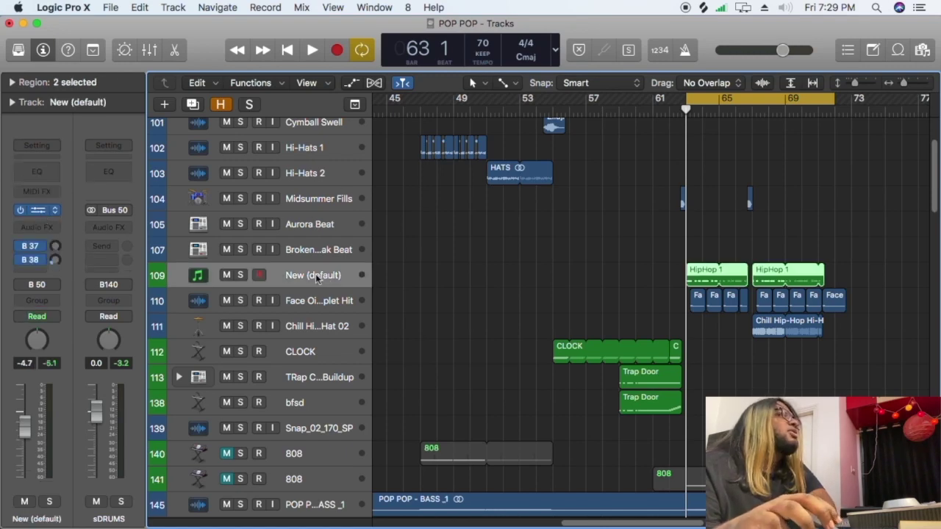
pyautogui.press('v')
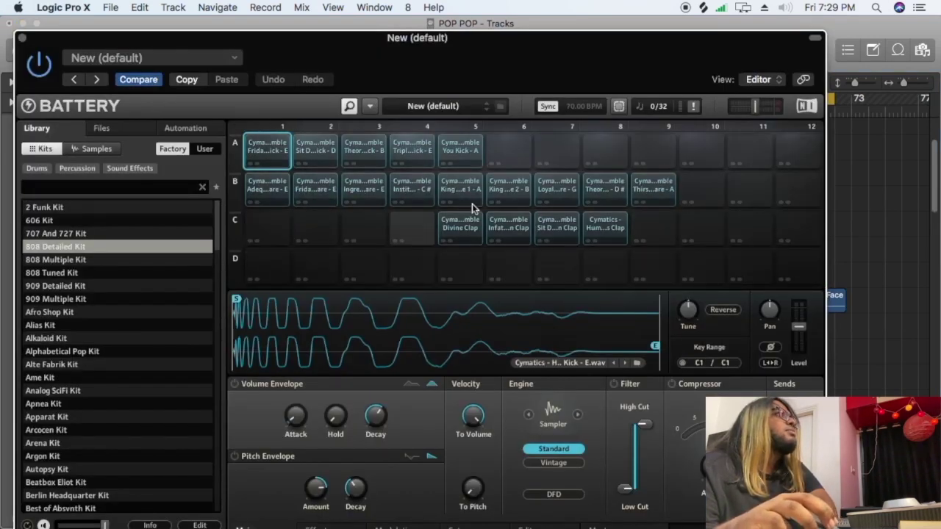
pyautogui.click(23, 37)
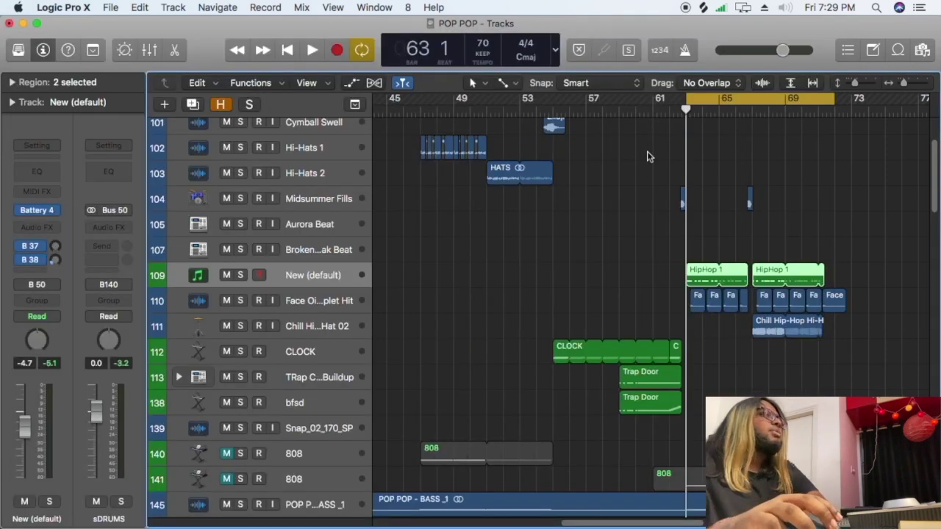
# Solo the New (default) track, play its HipHop 1 region from bar 63, stop, and select the Face Oil Droplet Hit track.
pyautogui.click(240, 276)
pyautogui.press('space')
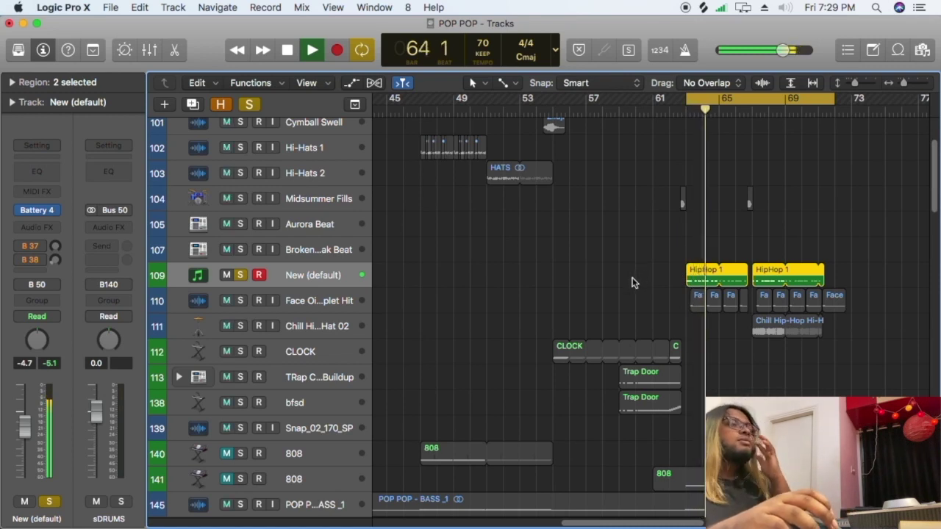
pyautogui.press('space')
pyautogui.click(271, 310)
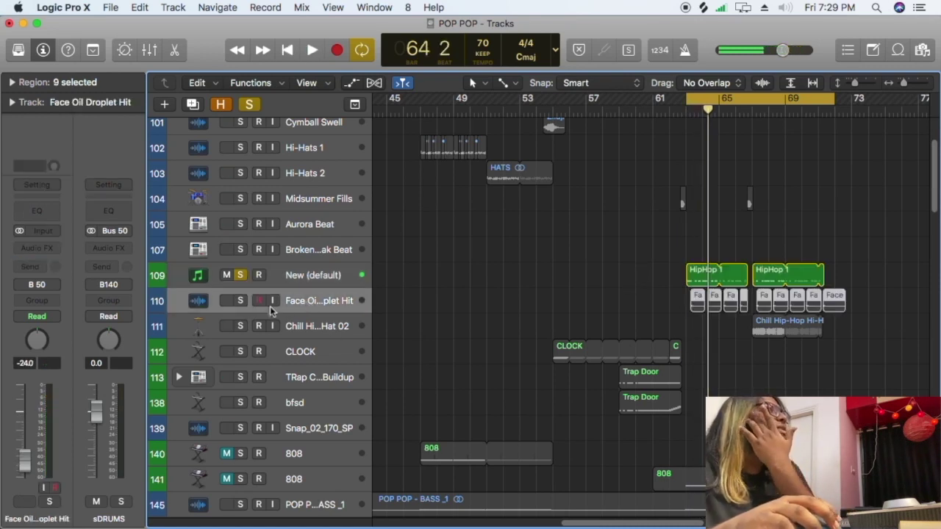
# Solo Face Oil Droplet Hit alongside New (default), play both layers from bar 63, and stop.
pyautogui.click(243, 302)
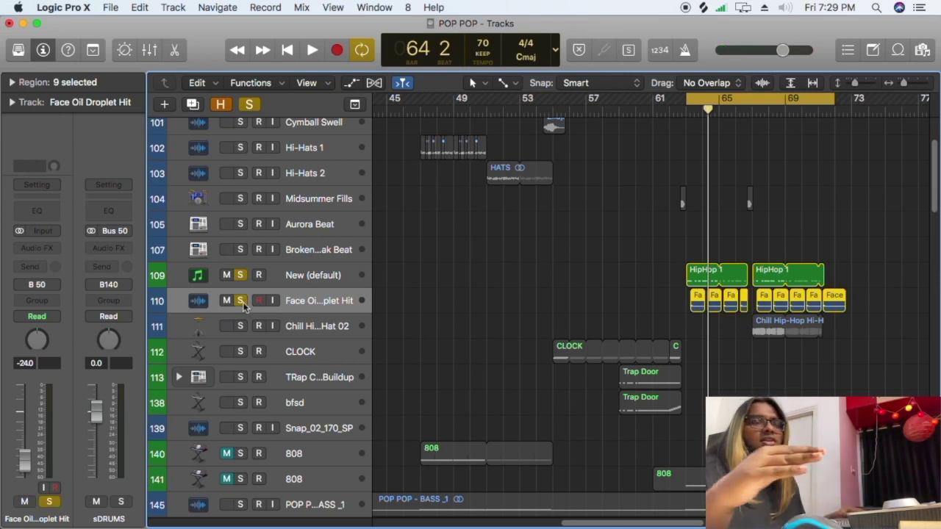
pyautogui.click(687, 105)
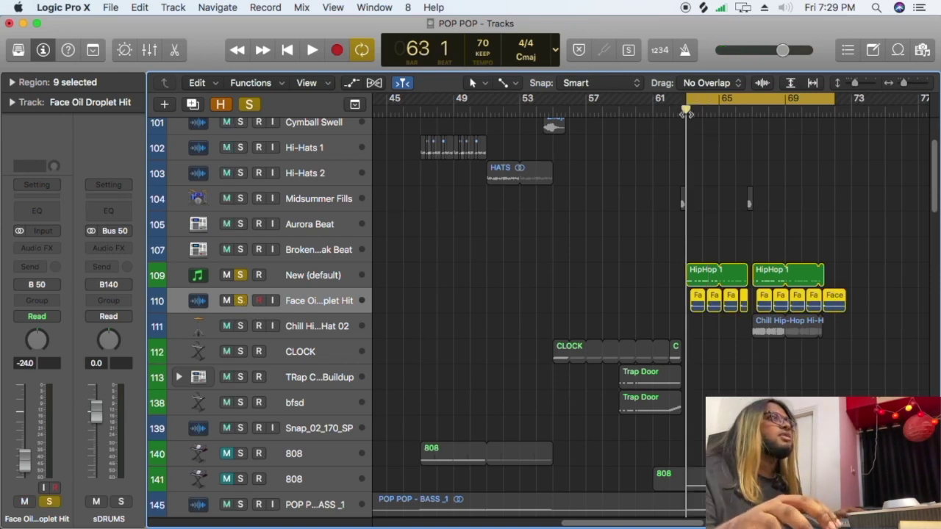
pyautogui.press('space')
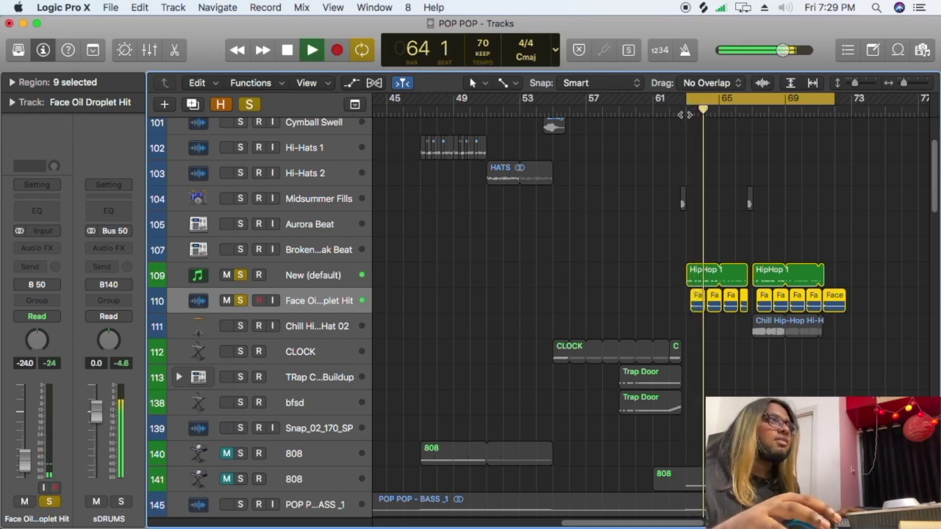
pyautogui.press('space')
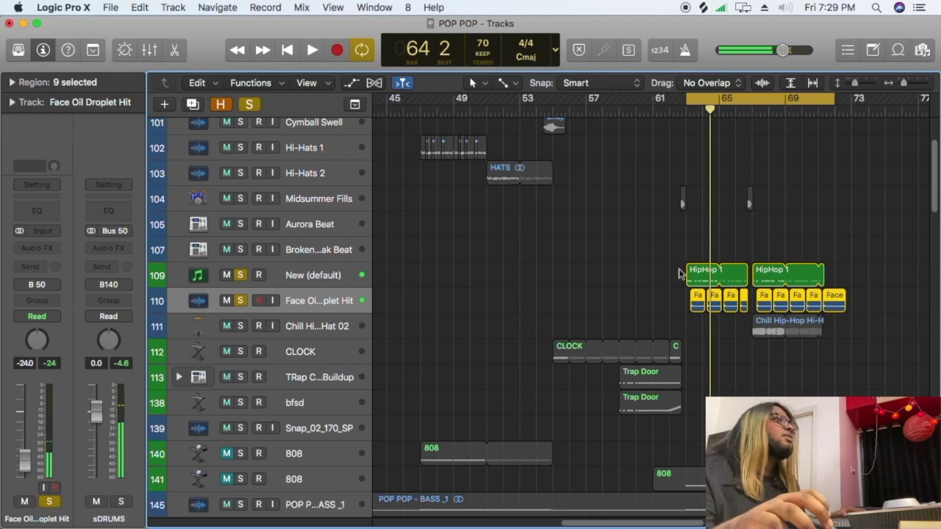
# Add the POP POP - BASS_1 track to the solo, play it with the drum layers from bar 63, and stop.
pyautogui.scroll(-5, 609, 319)
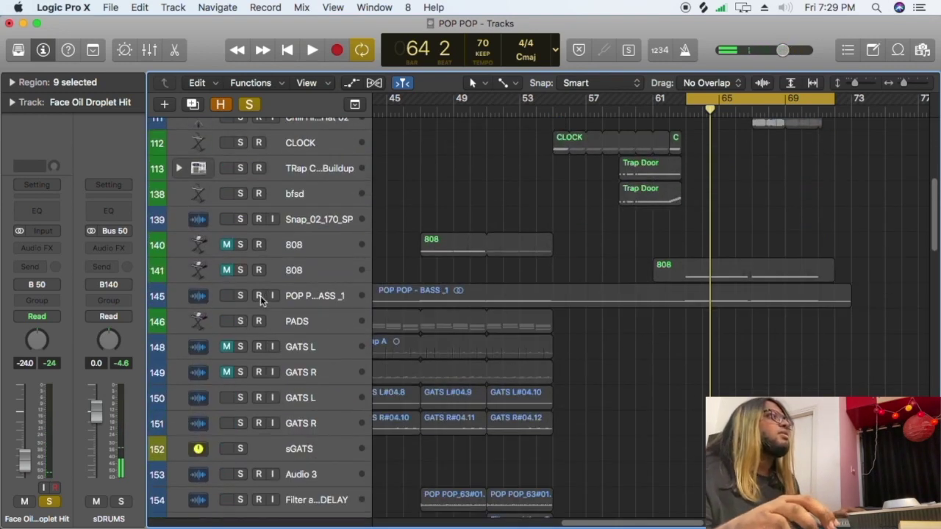
pyautogui.click(239, 297)
pyautogui.press('space')
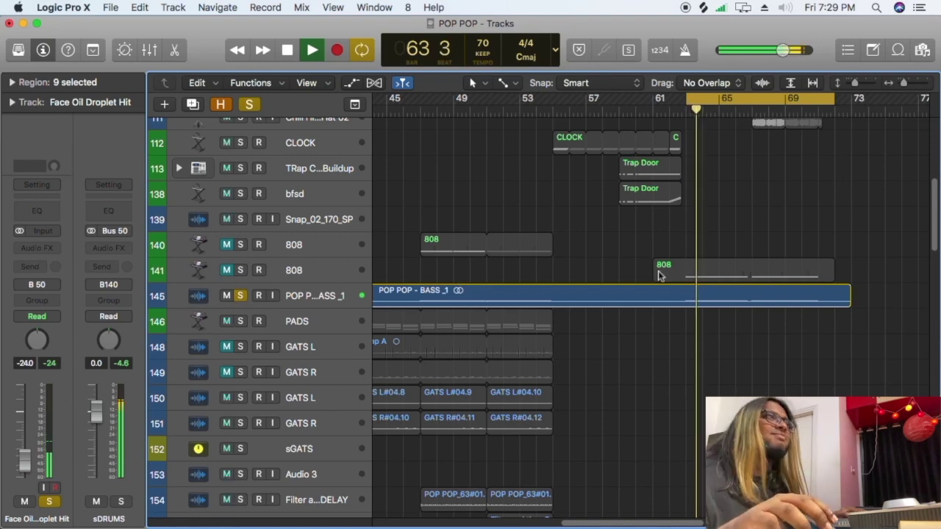
pyautogui.scroll(5, 707, 268)
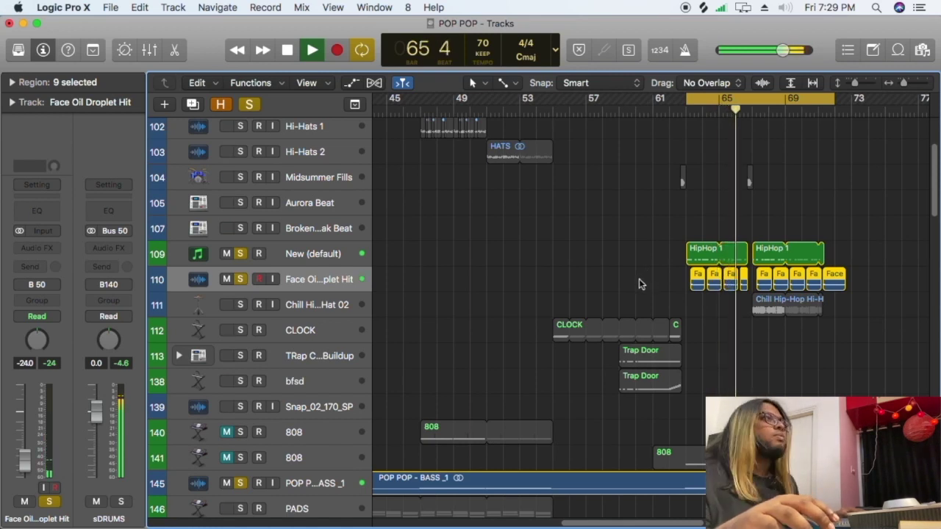
pyautogui.press('space')
# Add Midsummer Fills to the solo, play across its fill leading into bar 67, and stop.
pyautogui.scroll(3, 659, 275)
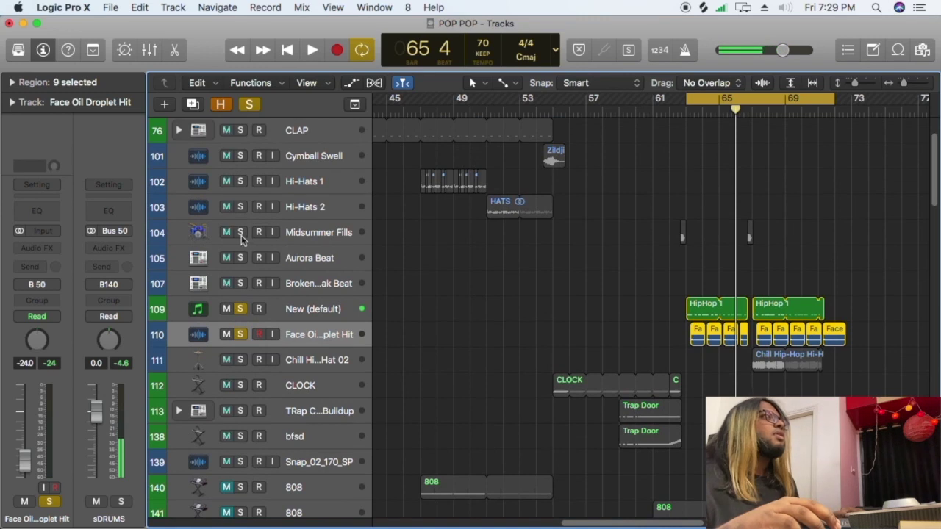
pyautogui.press('space')
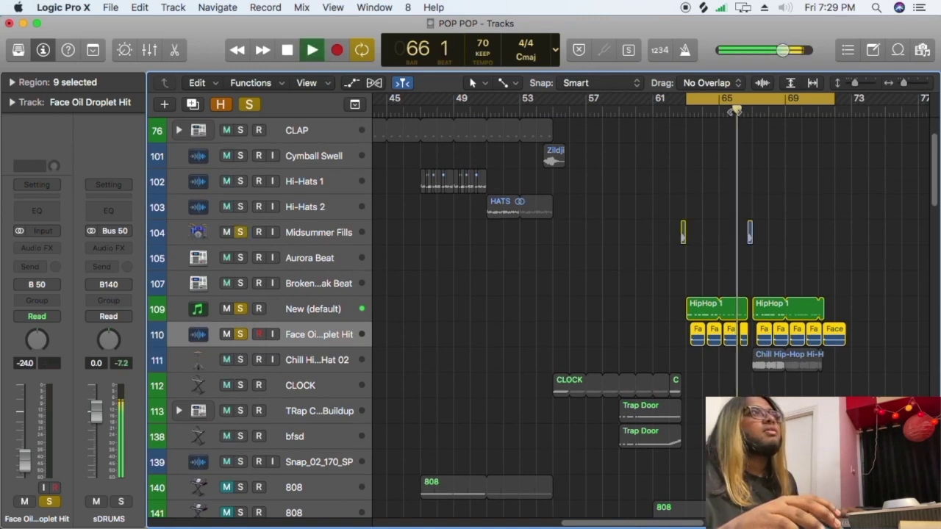
pyautogui.click(743, 100)
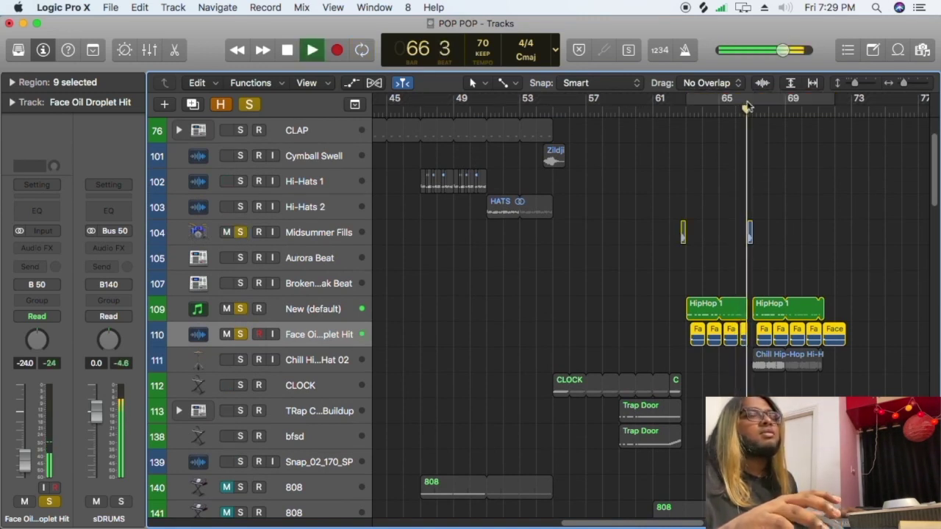
pyautogui.press('space')
pyautogui.click(766, 98)
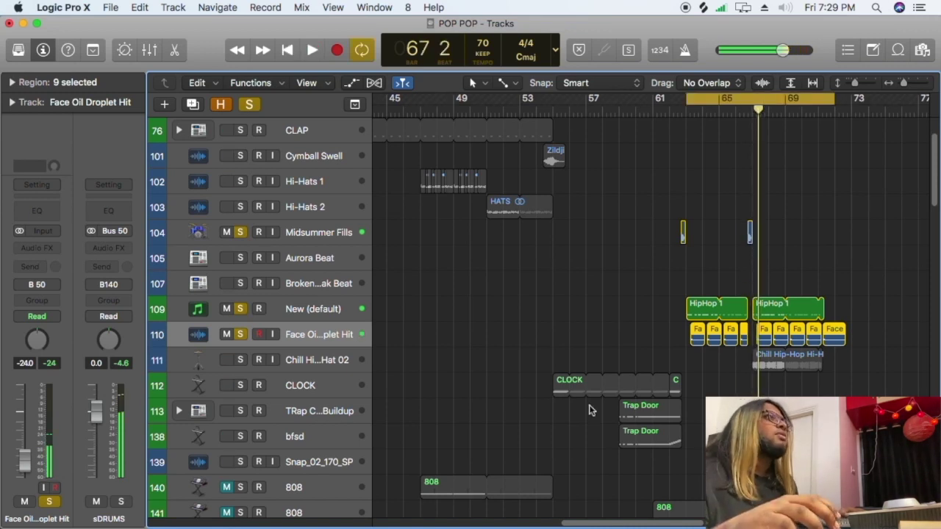
# Add the Chill Hip-Hop Hi-Hat 02 track to the solo, play the layers from about bar 67, and stop.
pyautogui.click(240, 359)
pyautogui.click(754, 110)
pyautogui.press('space')
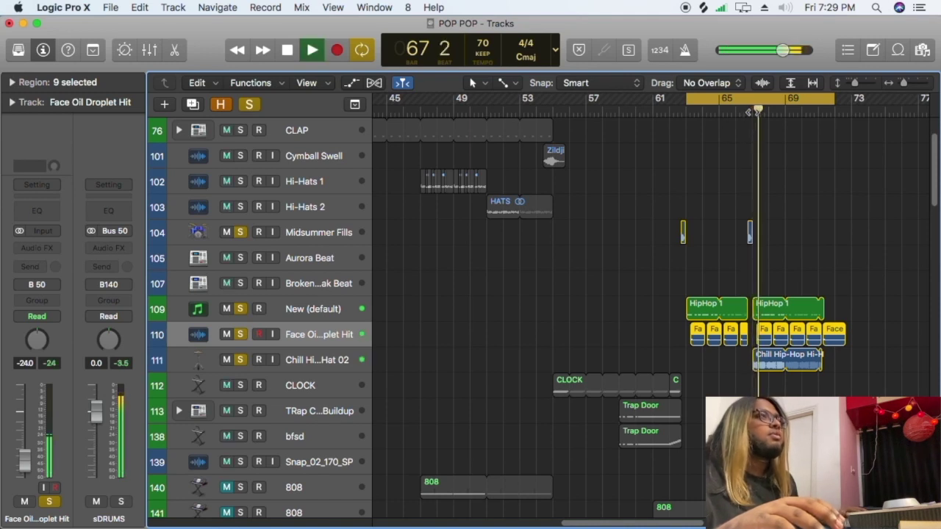
pyautogui.press('space')
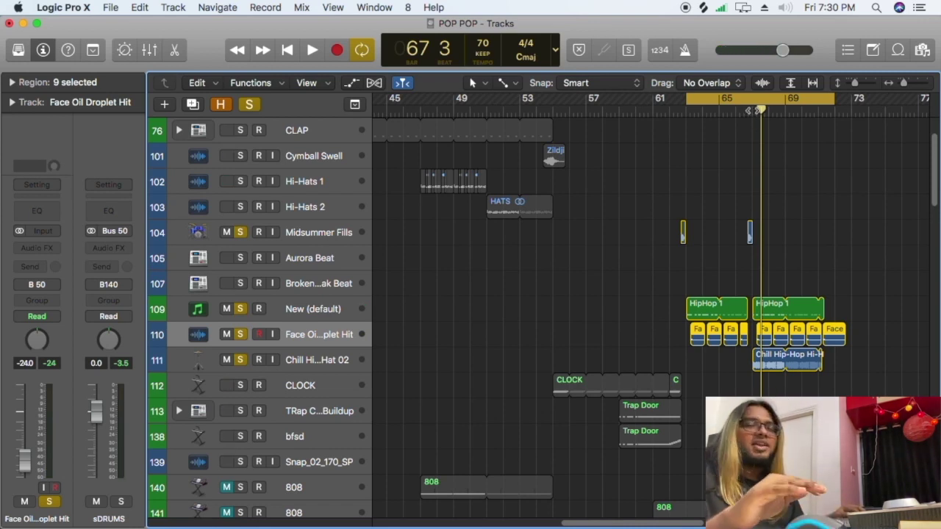
pyautogui.press('space')
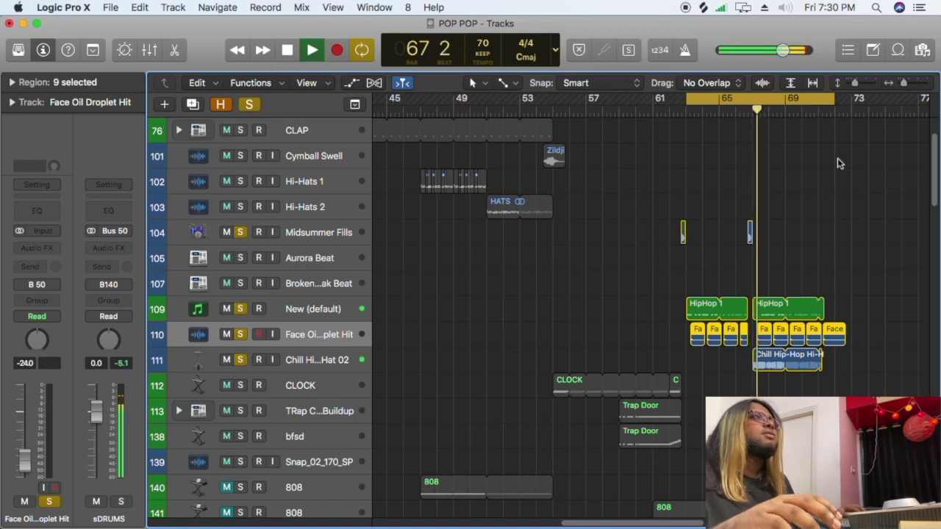
pyautogui.scroll(-15, 802, 378)
pyautogui.press('space')
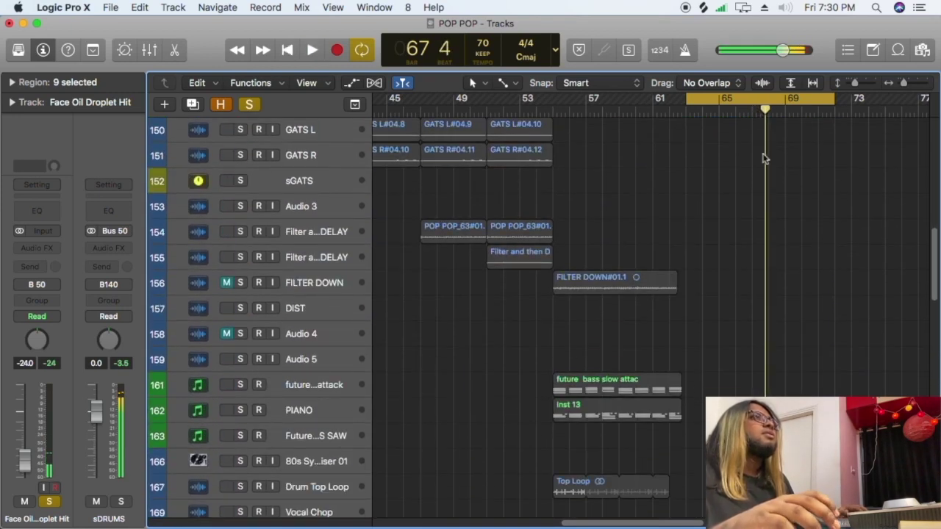
# Turn off the cycle range, clear all solos, and select the POP POP ld vox track.
pyautogui.keyDown('ctrl'); pyautogui.keyDown('alt'); pyautogui.click(792, 278); pyautogui.keyUp('alt'); pyautogui.keyUp('ctrl')
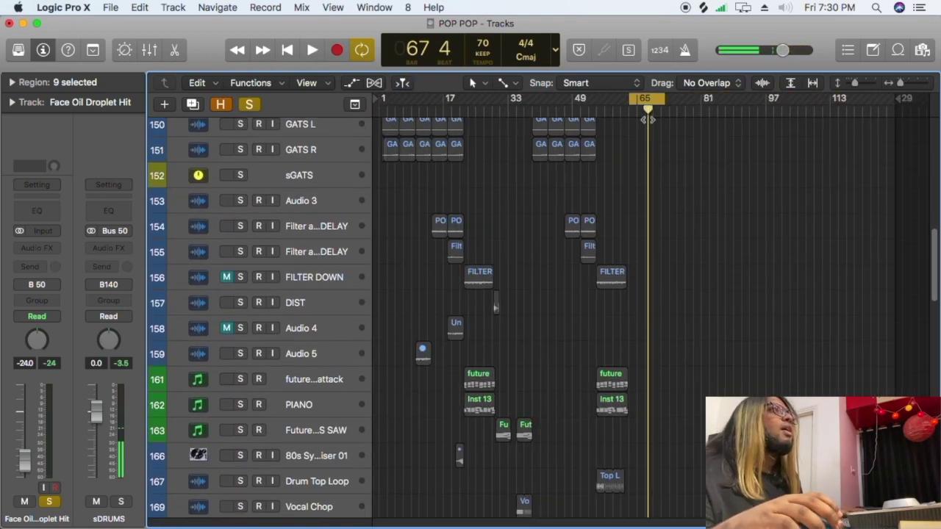
pyautogui.click(641, 98)
pyautogui.scroll(-7, 267, 126)
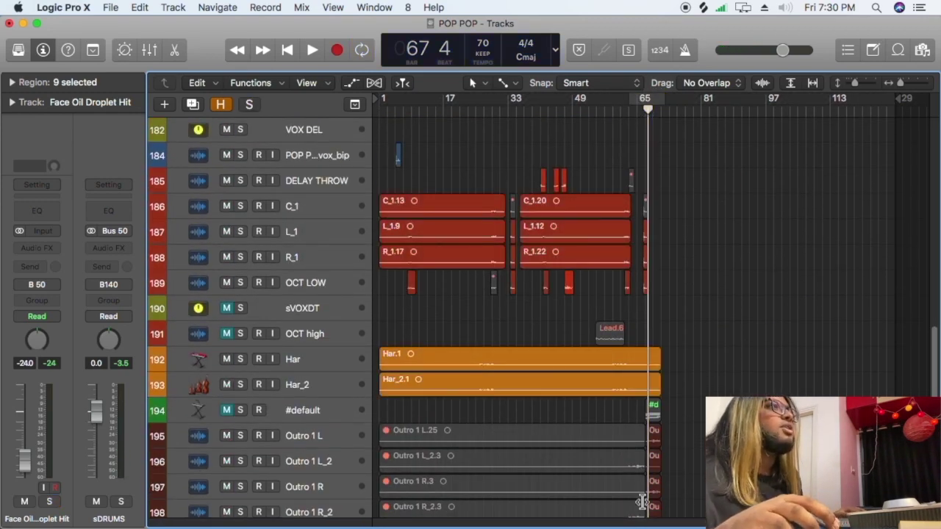
pyautogui.scroll(-3, 672, 437)
pyautogui.scroll(8, 672, 436)
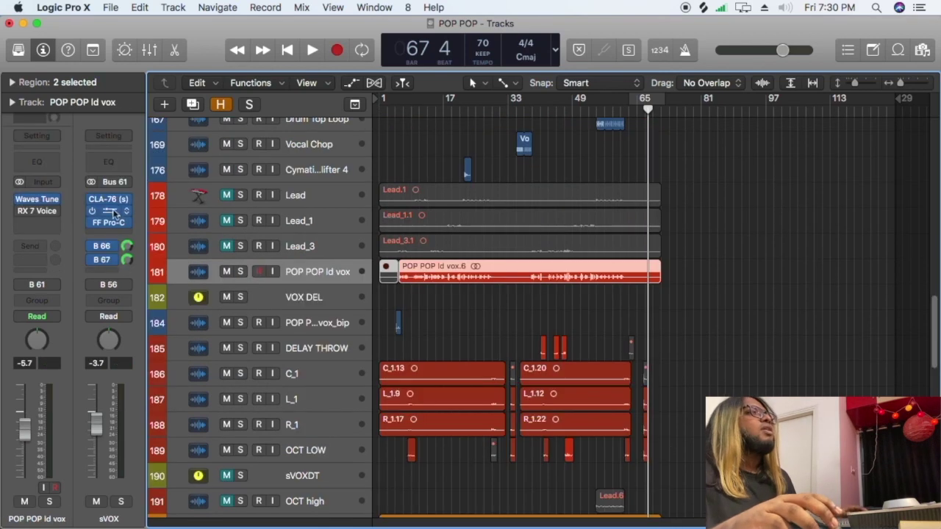
# Open the CLA-76, RX 7 De-ess and FF Pro-C plug-ins on the sVOX bus and spread their windows out for viewing.
pyautogui.click(108, 199)
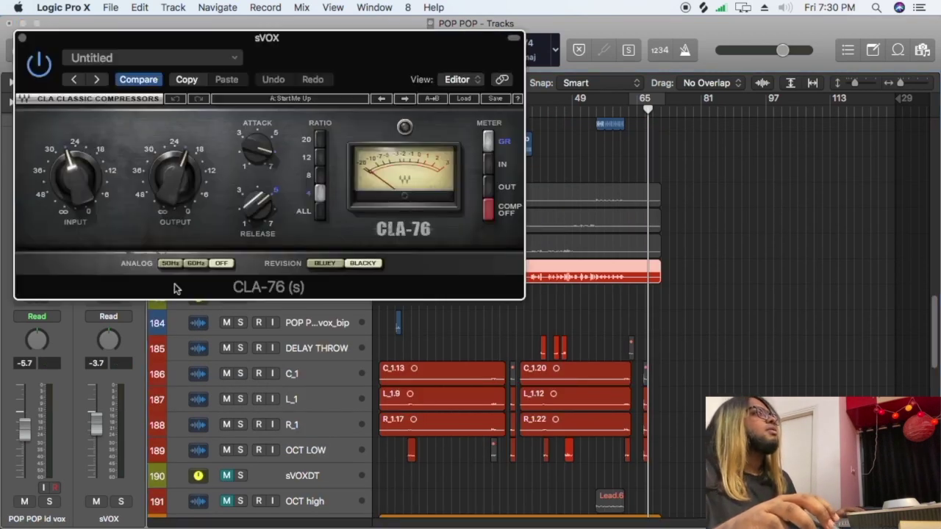
pyautogui.moveTo(206, 38); pyautogui.dragTo(626, 24)
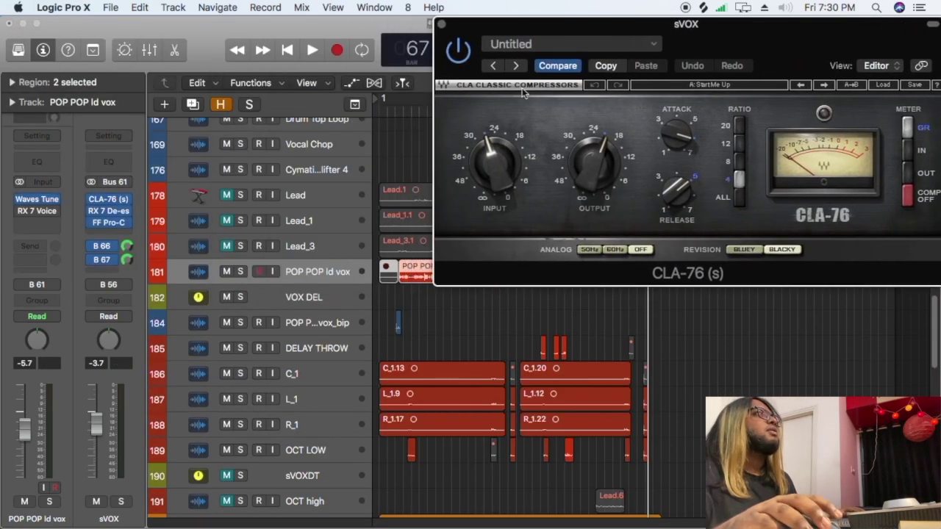
pyautogui.click(109, 211)
pyautogui.moveTo(240, 47); pyautogui.dragTo(725, 293)
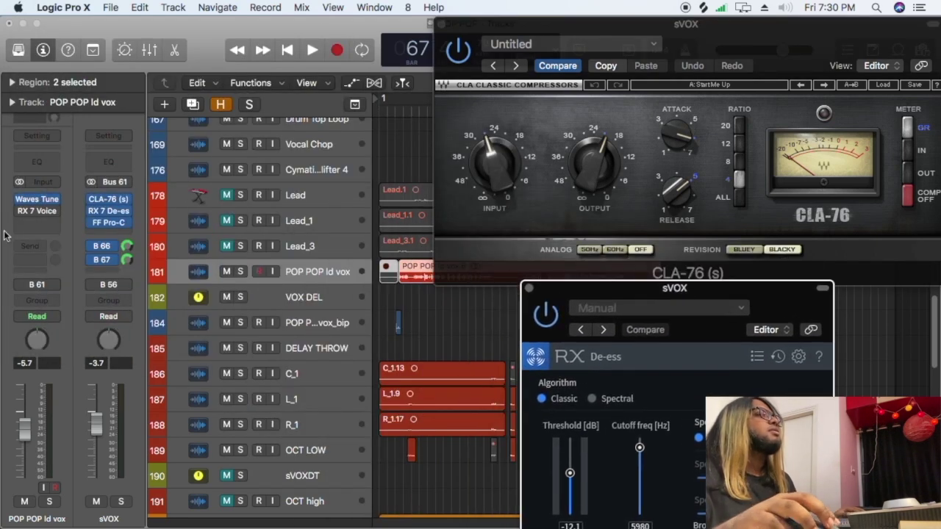
pyautogui.click(110, 223)
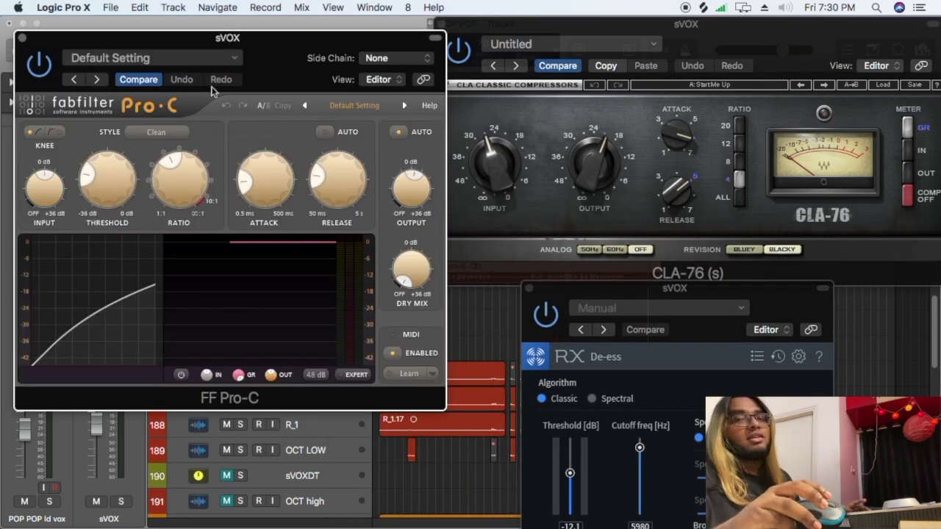
# Hide the plug-in windows, play the lead vocal in the mix around bar 8, and stop.
pyautogui.press('v')
pyautogui.press('space')
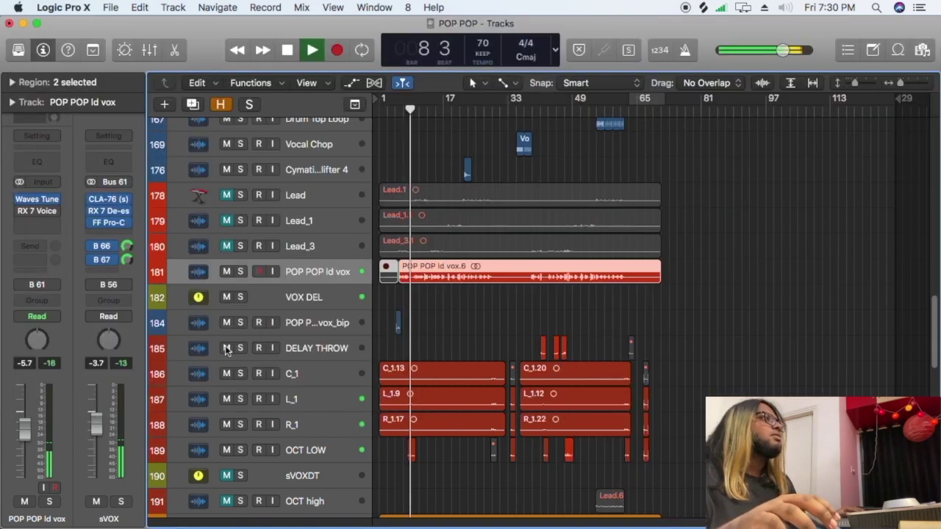
pyautogui.press('space')
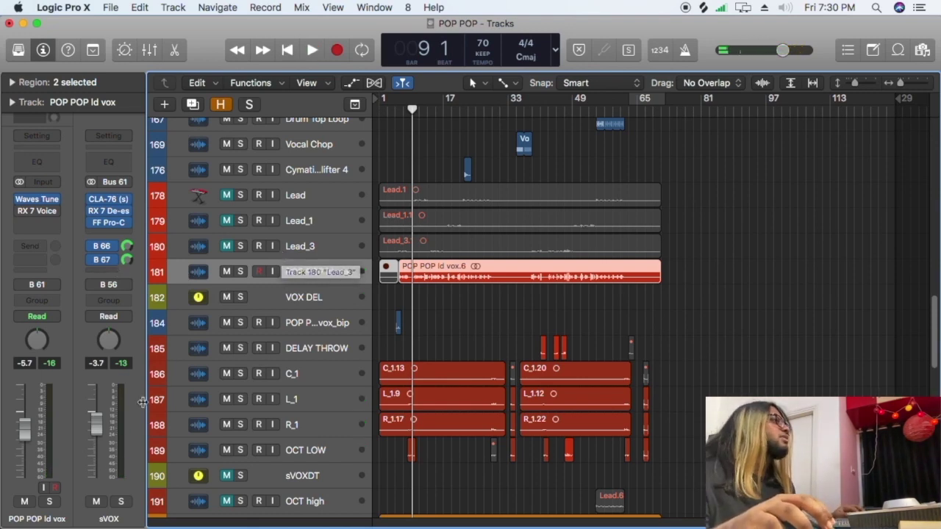
# Examine ValhallaRoom on VOX VERB and H-Delay on the VOX DEL track, and hide the plug-in windows.
pyautogui.press('v')
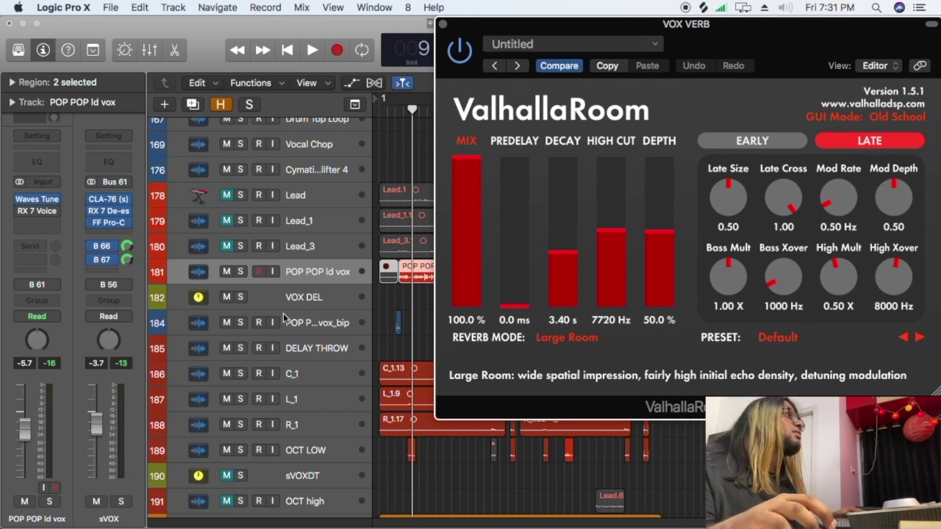
pyautogui.click(312, 298)
pyautogui.click(38, 244)
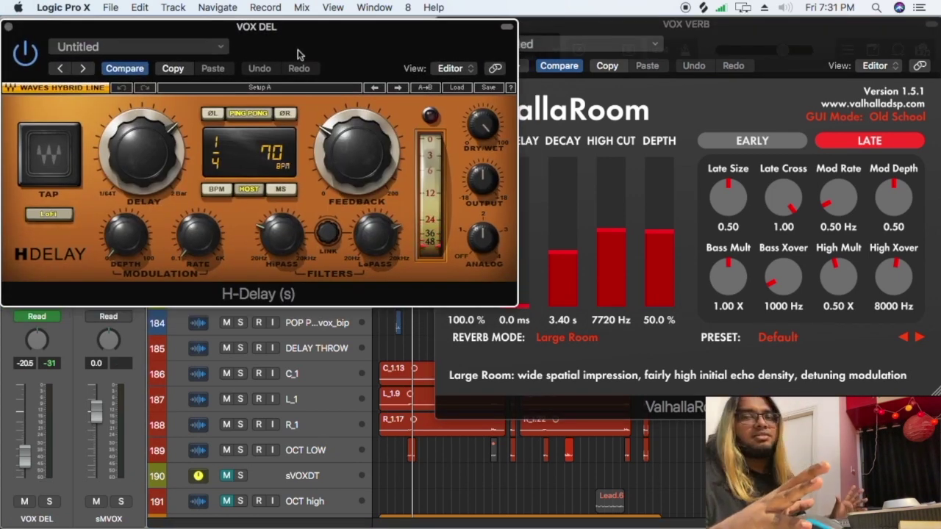
pyautogui.press('v')
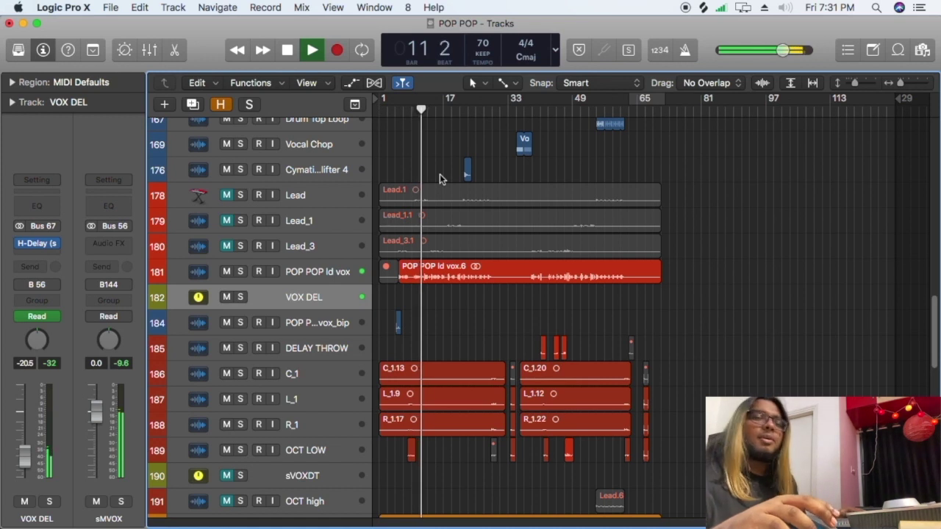
# Play the L_1 and R_1 vocal doubles from bar 8 in an enlarged view, and stop.
pyautogui.scroll(-4, 450, 360)
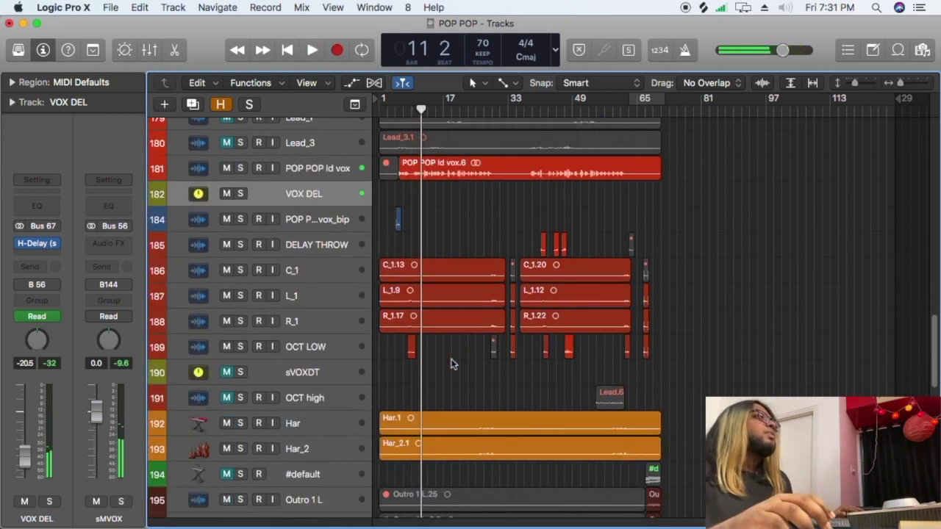
pyautogui.moveTo(417, 113); pyautogui.dragTo(406, 113)
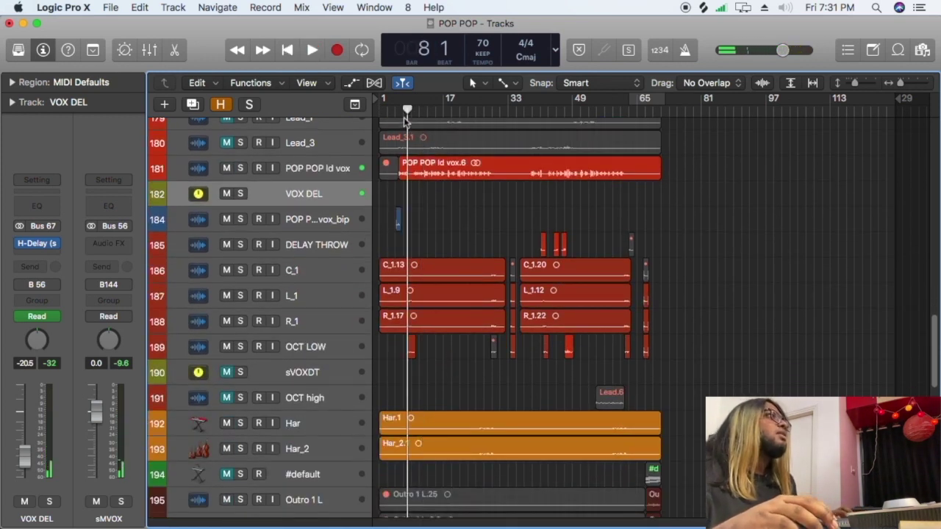
pyautogui.press('super+Right')
pyautogui.press('super+Right')
pyautogui.press('super+Right')
pyautogui.press('super+Down')
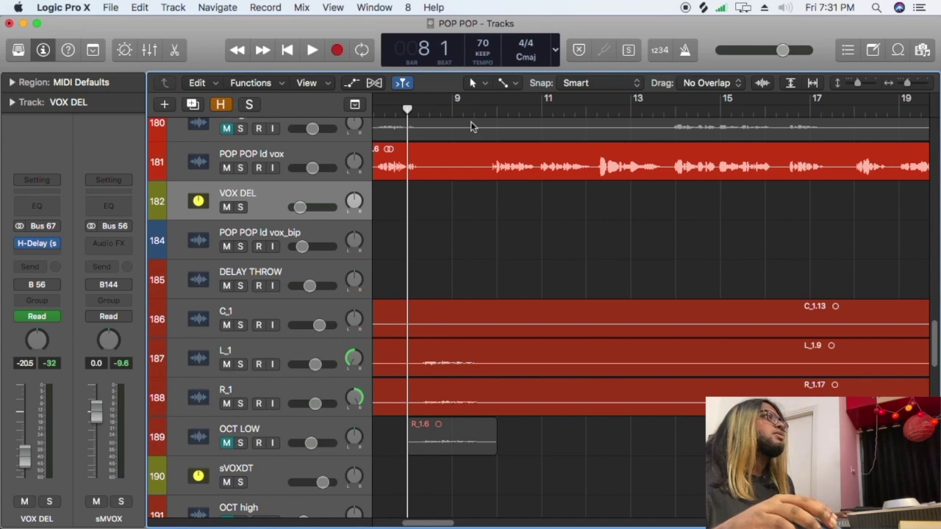
pyautogui.press('space')
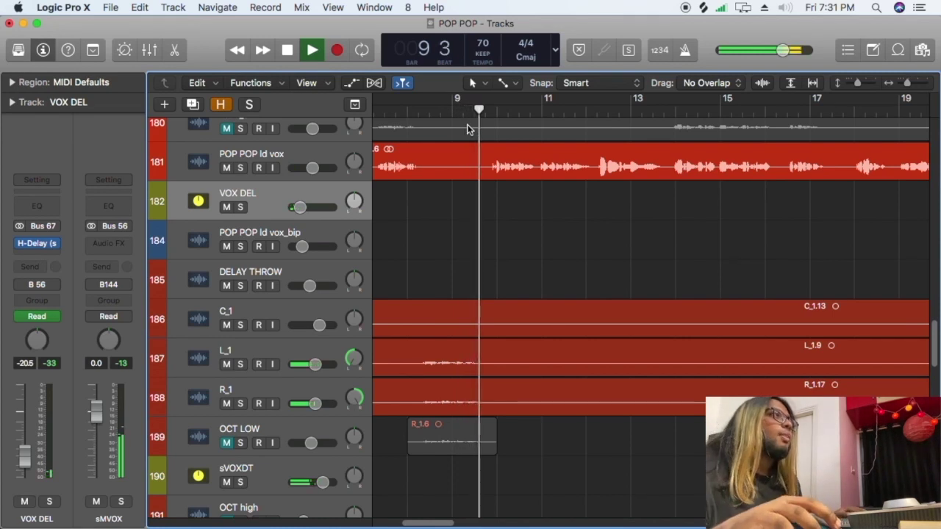
pyautogui.press('space')
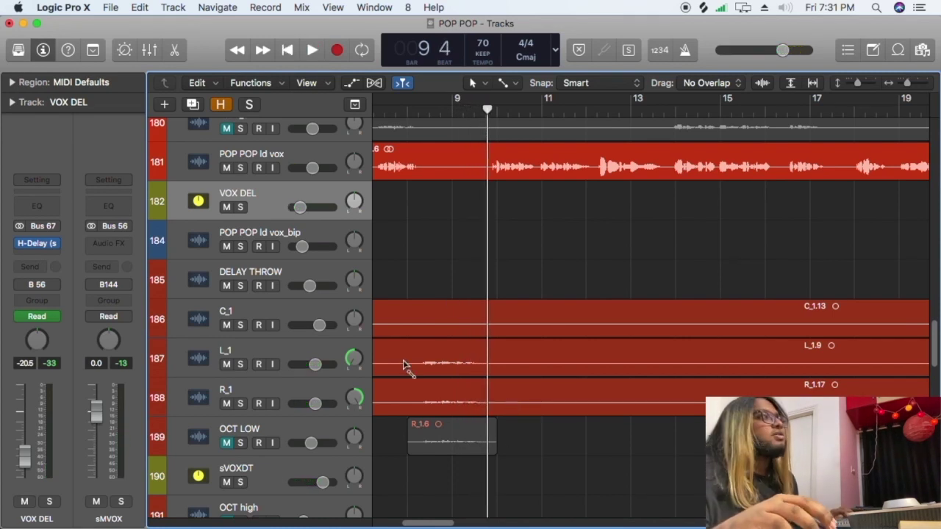
# Point out the L_1.9 vocal region, select the OCT LOW track, and open its SoundShifter Pitch plug-in.
pyautogui.click(404, 363)
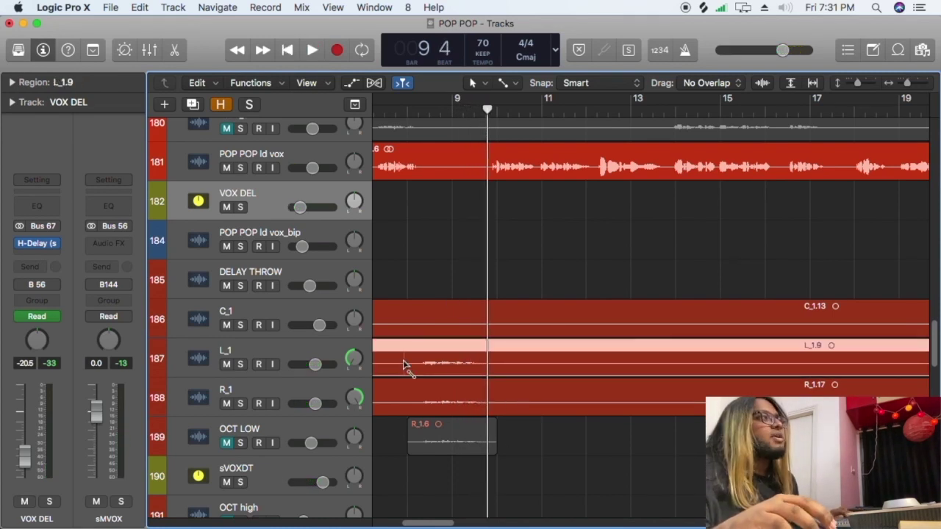
pyautogui.click(495, 368)
pyautogui.click(196, 442)
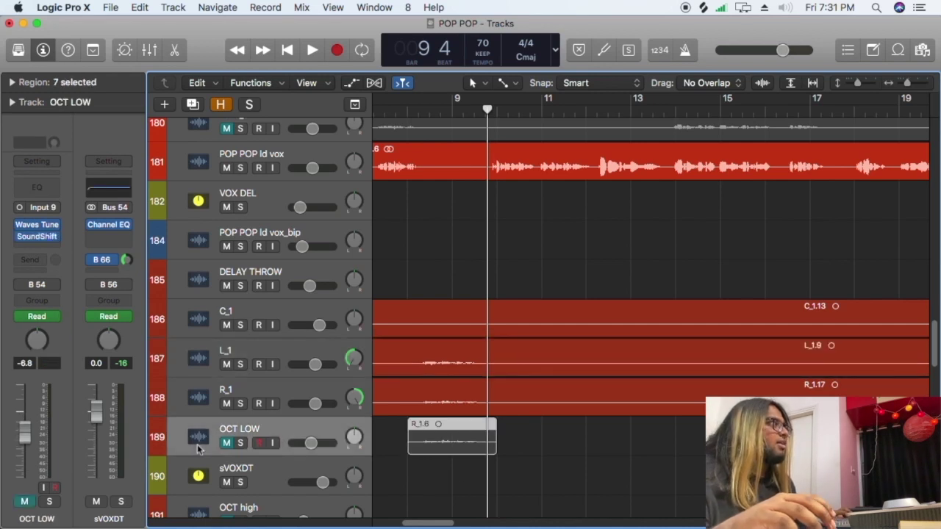
pyautogui.click(38, 237)
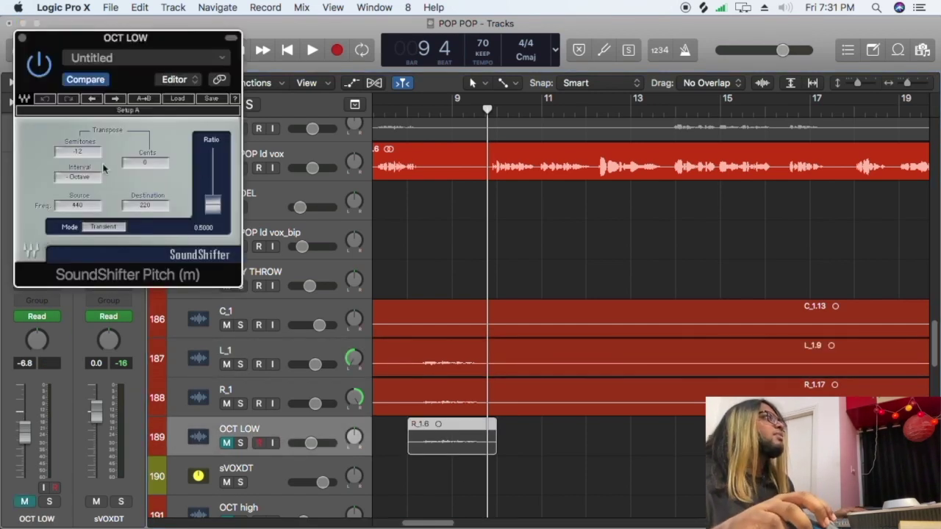
# Close the SoundShifter plug-in, unmute and solo the OCT LOW track, play it from around bar 8, and stop.
pyautogui.click(22, 38)
pyautogui.click(229, 443)
pyautogui.click(240, 442)
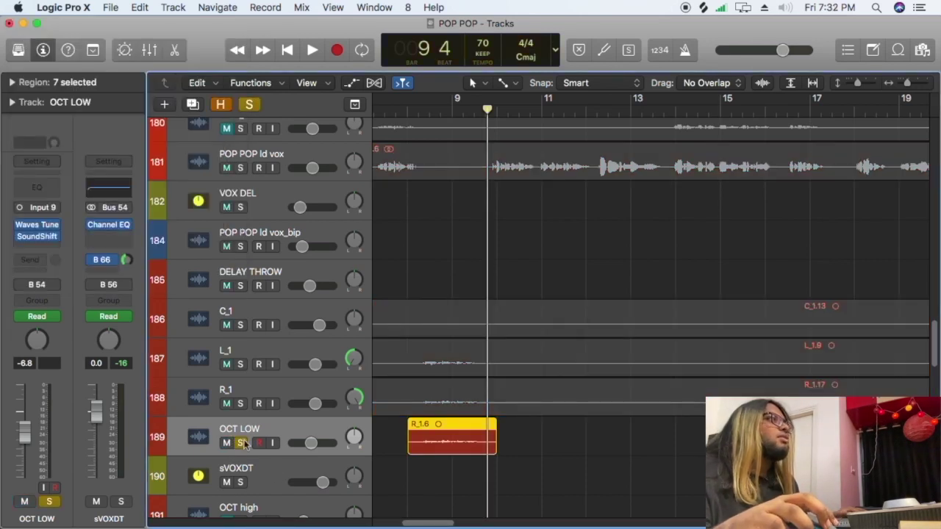
pyautogui.hotkey('shift', 'Return')
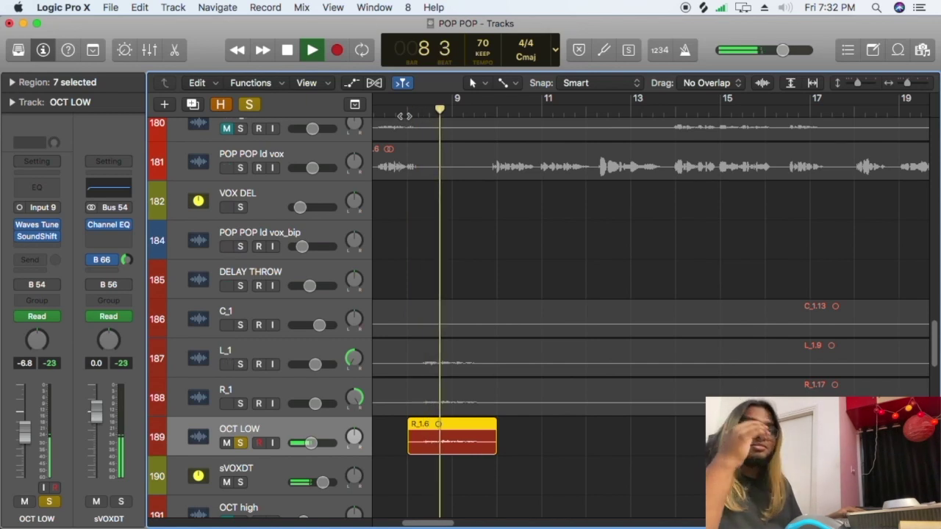
pyautogui.press('space')
# Solo the sVOXDT bus instead of OCT LOW, play the vocal doubles together from around bar 8, and stop.
pyautogui.click(241, 482)
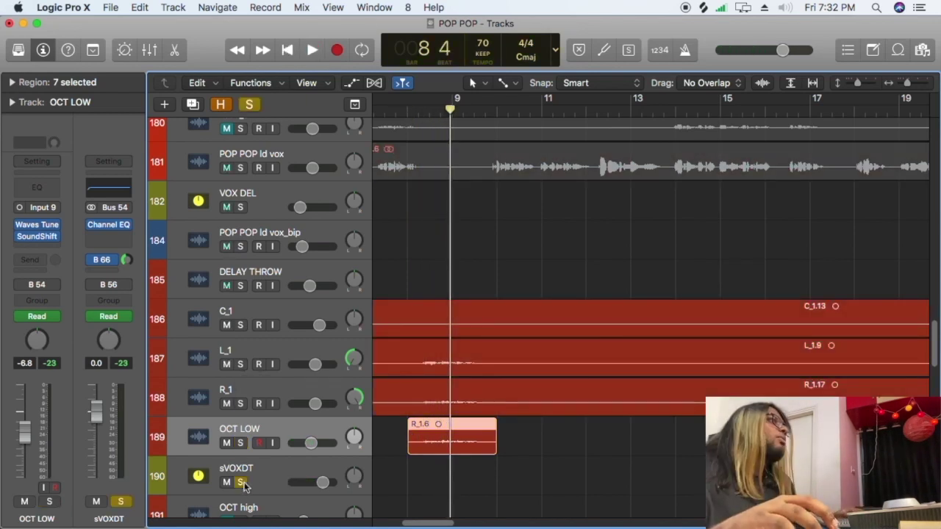
pyautogui.click(405, 111)
pyautogui.press('space')
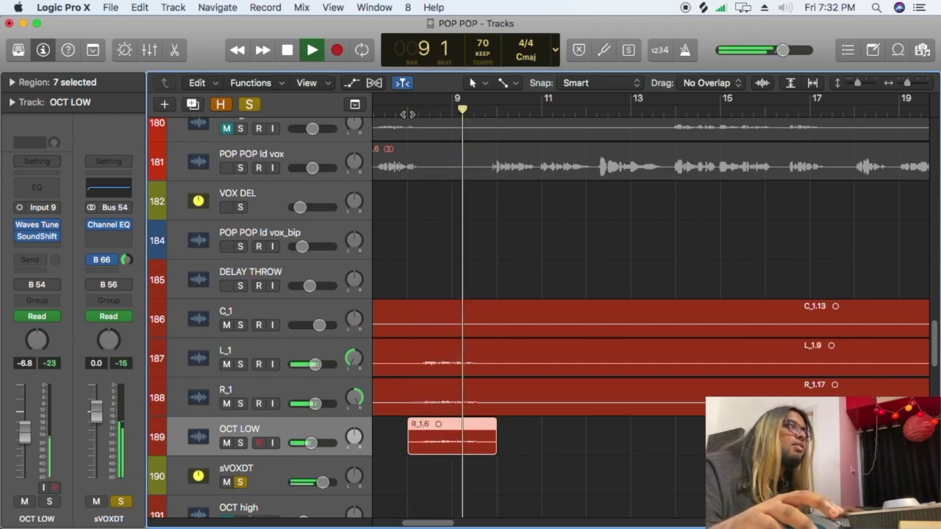
pyautogui.press('space')
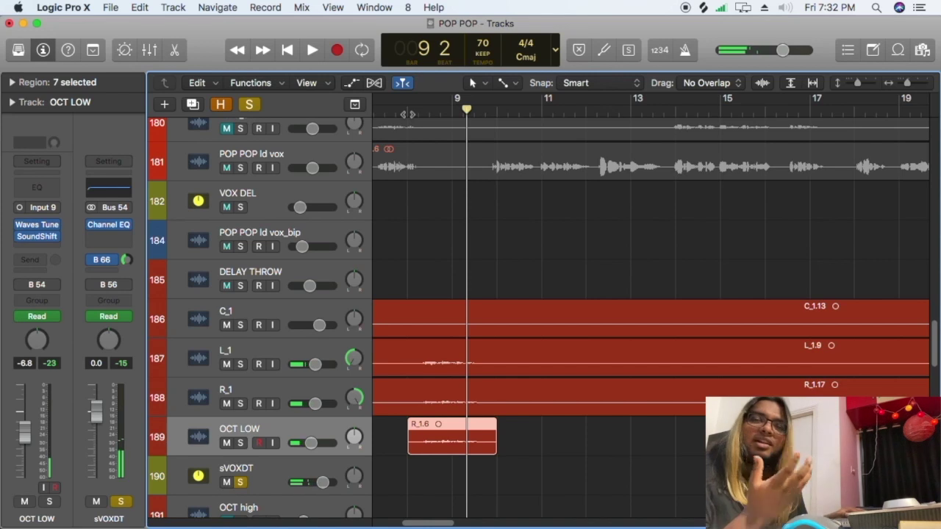
# Clear all solos, play the vocal doubles with the full mix around bar 9, and stop.
pyautogui.click(250, 104)
pyautogui.press('space')
pyautogui.press('super+Left')
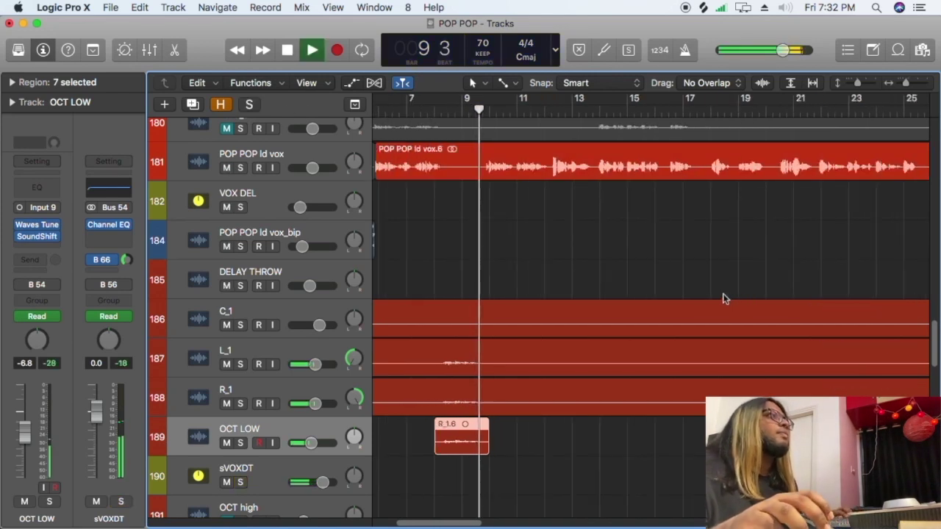
pyautogui.press('space')
# Select the Har track, play the harmonies from bar 25, solo the sBVz bus during playback, and stop.
pyautogui.scroll(-5, 702, 300)
pyautogui.press('super+Left')
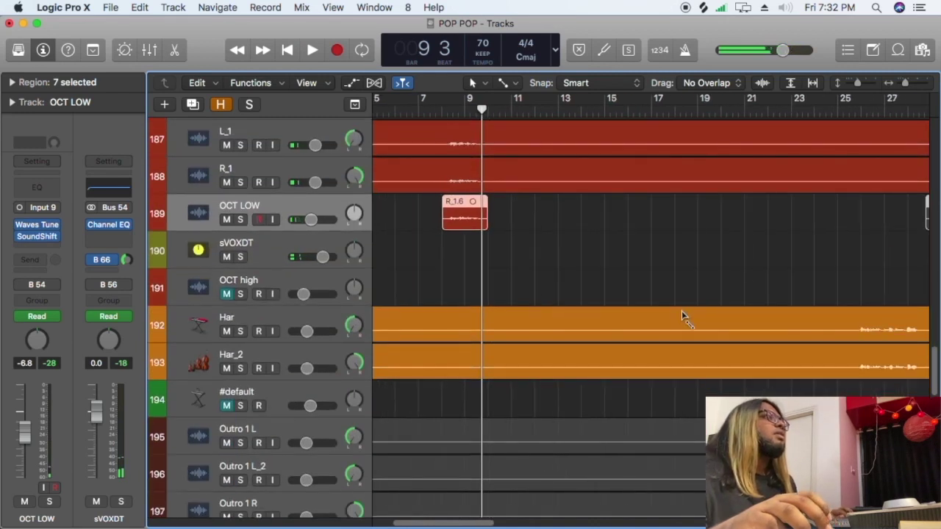
pyautogui.moveTo(489, 522); pyautogui.dragTo(523, 524)
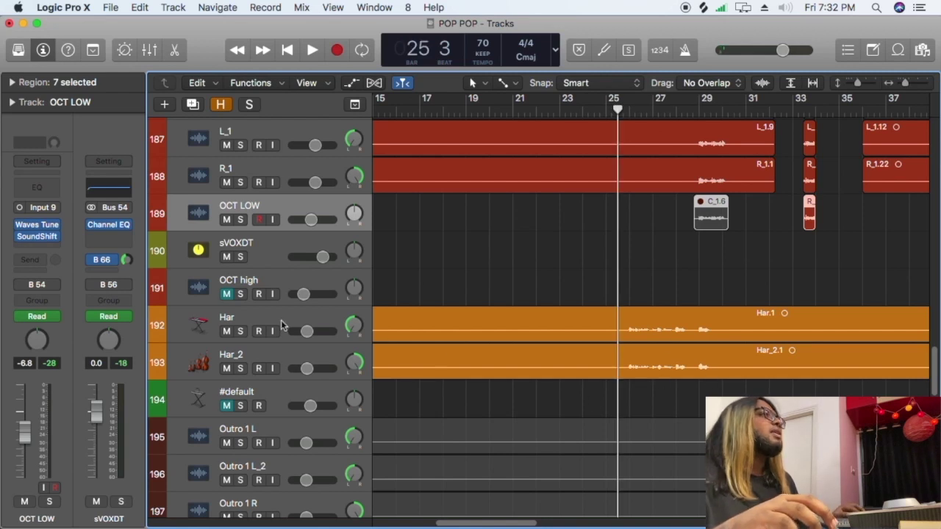
pyautogui.click(267, 340)
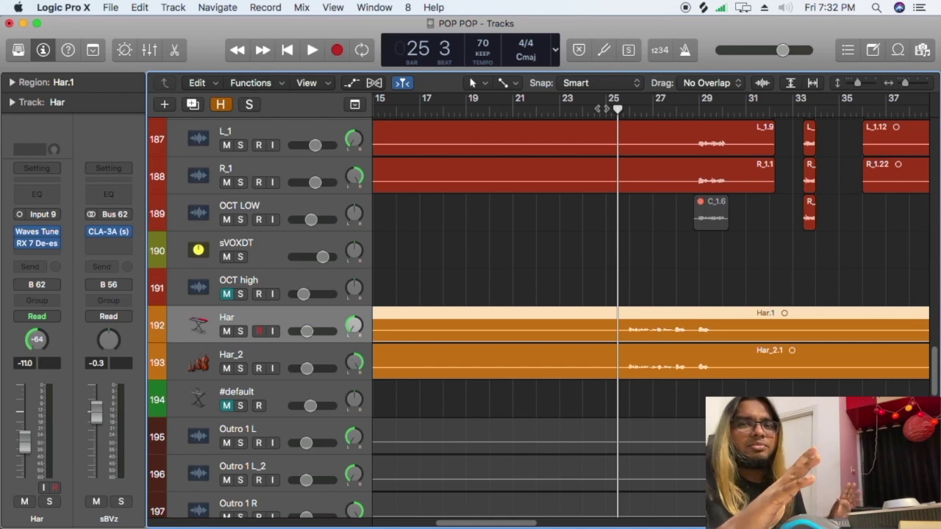
pyautogui.press('space')
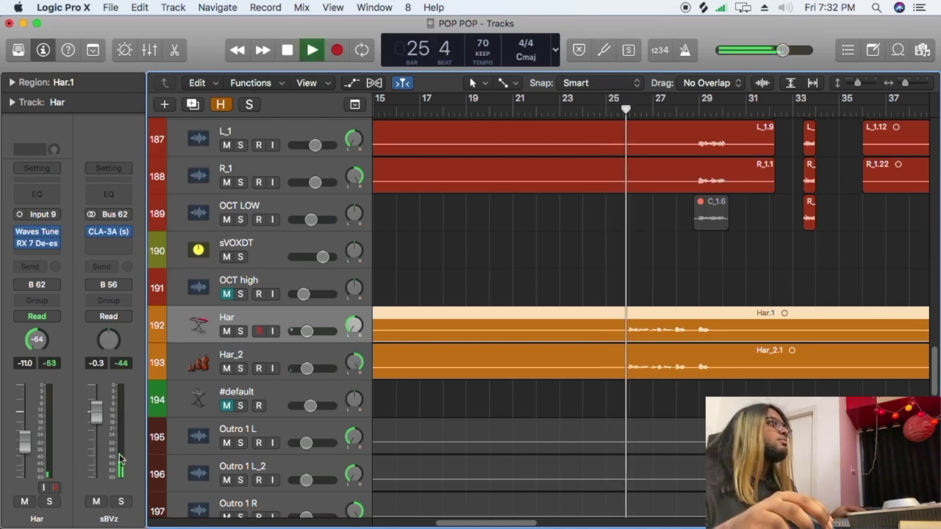
pyautogui.click(122, 502)
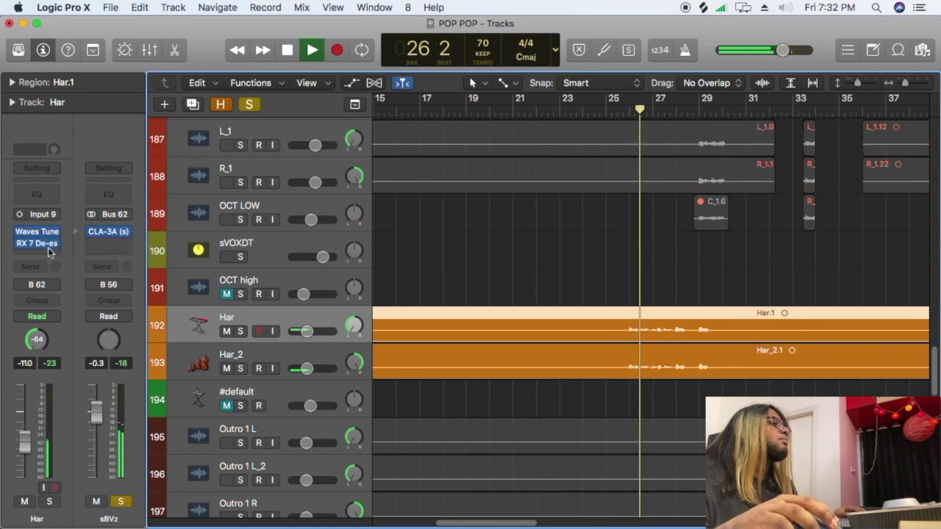
pyautogui.moveTo(44, 248)
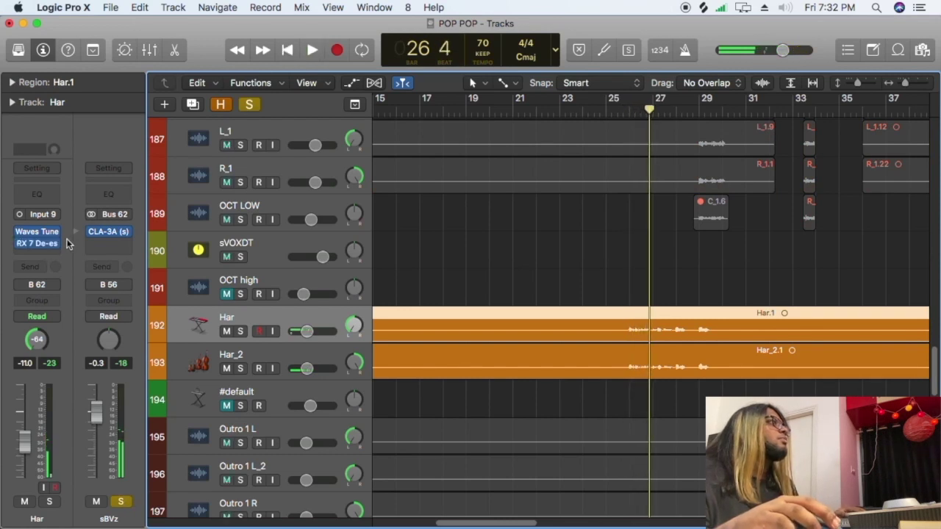
# Examine RX 7 De-ess on the Har track and CLA-3A on the sBVz bus, closing each plug-in window.
pyautogui.click(38, 246)
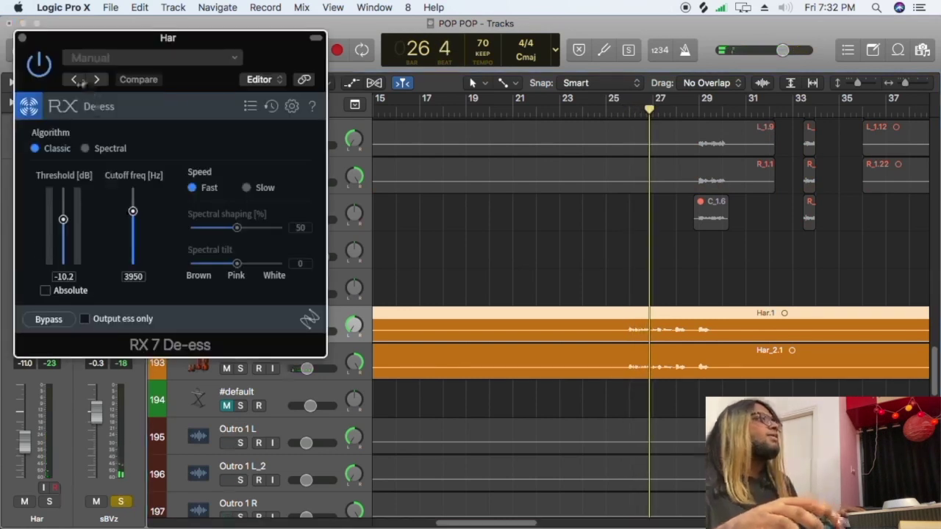
pyautogui.click(22, 39)
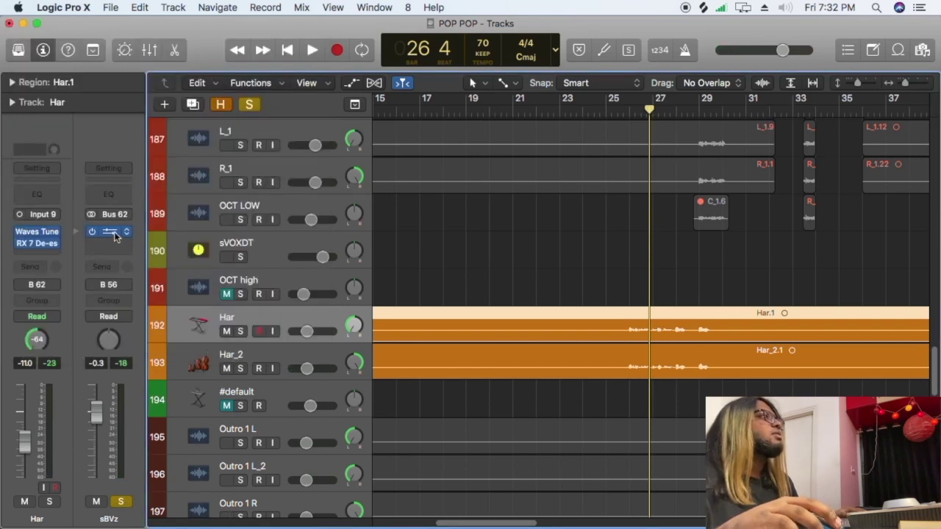
pyautogui.click(112, 233)
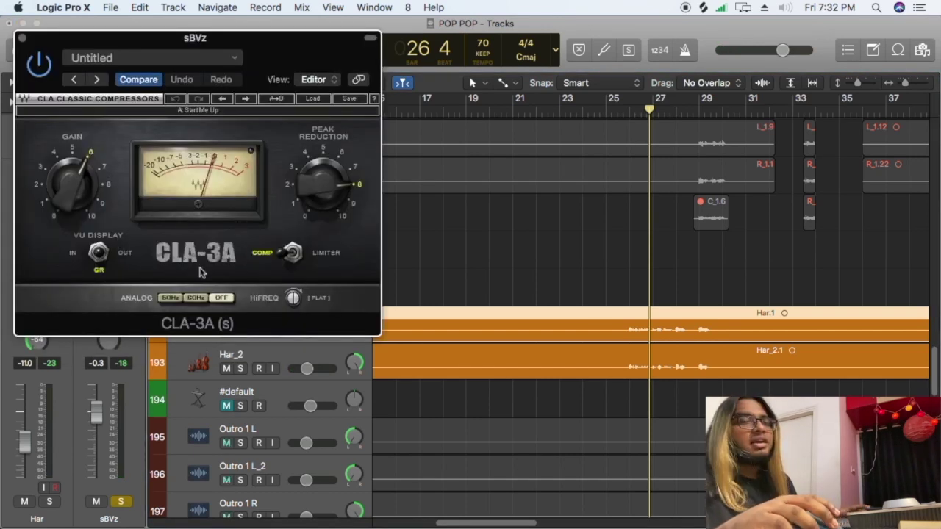
pyautogui.click(24, 39)
# Play the harmonies and doubles in the unsoloed mix from bar 26, select the sVOXDT track, and stop after bar 30.
pyautogui.press('space')
pyautogui.click(606, 254)
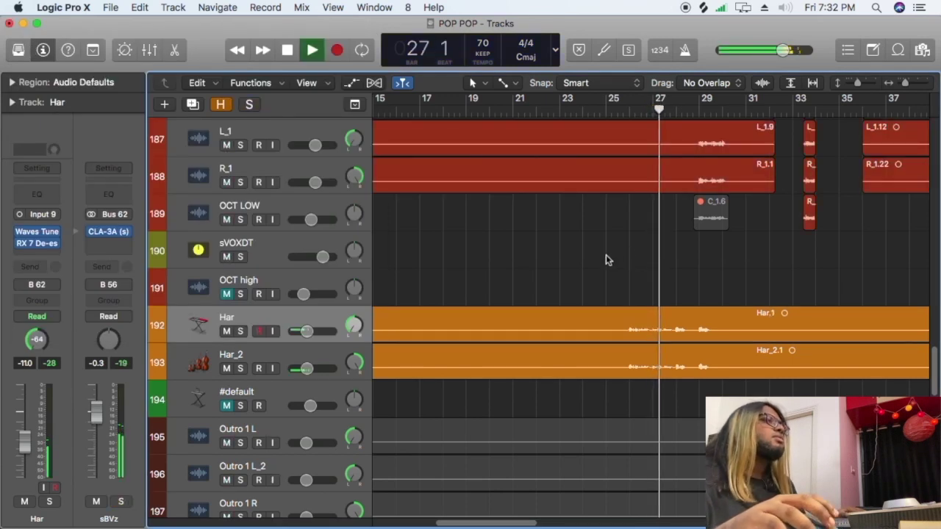
pyautogui.scroll(2, 636, 252)
pyautogui.click(268, 277)
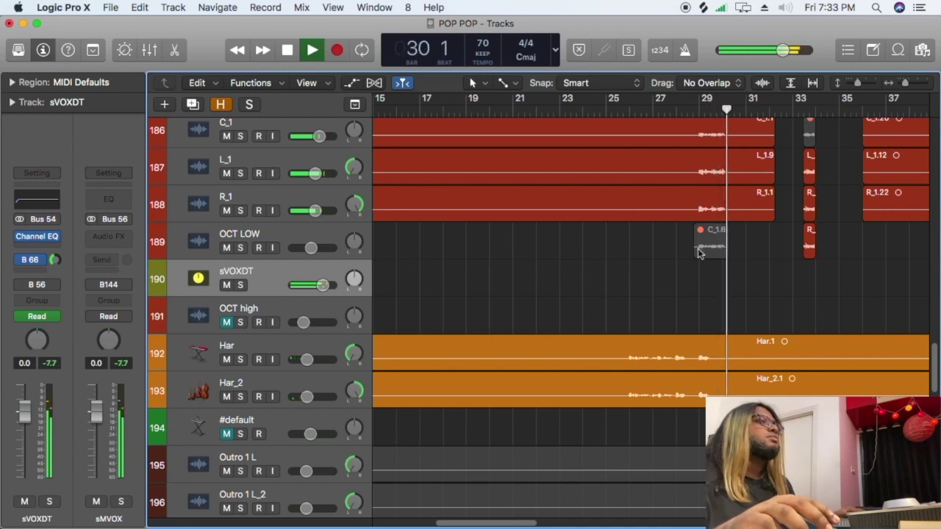
pyautogui.press('space')
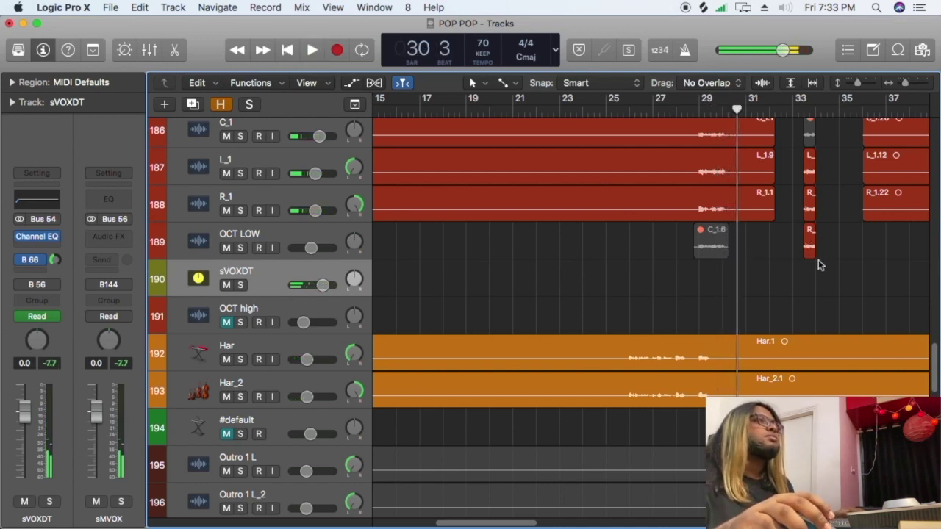
# Play the mix at bar 33 to audition the short vocal doubles and low octave regions, and stop.
pyautogui.press('space')
pyautogui.scroll(-10, 769, 304)
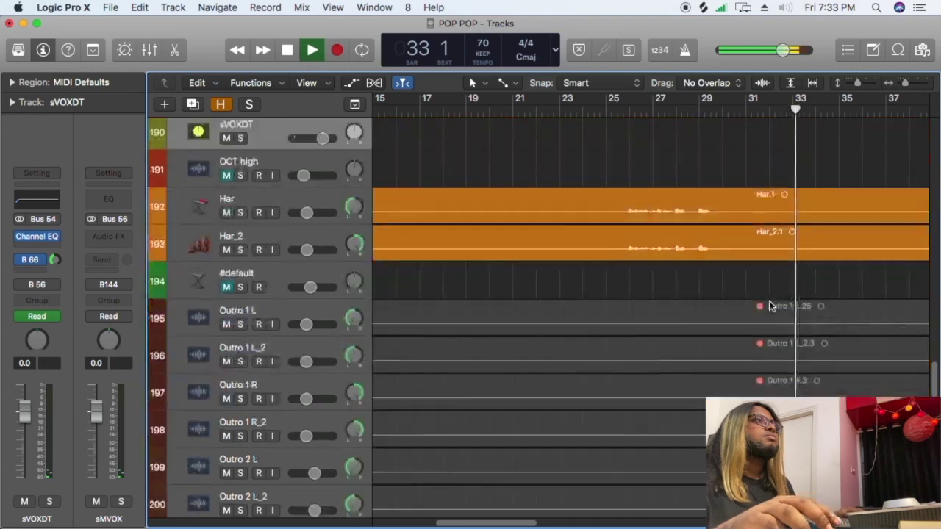
pyautogui.scroll(10, 769, 304)
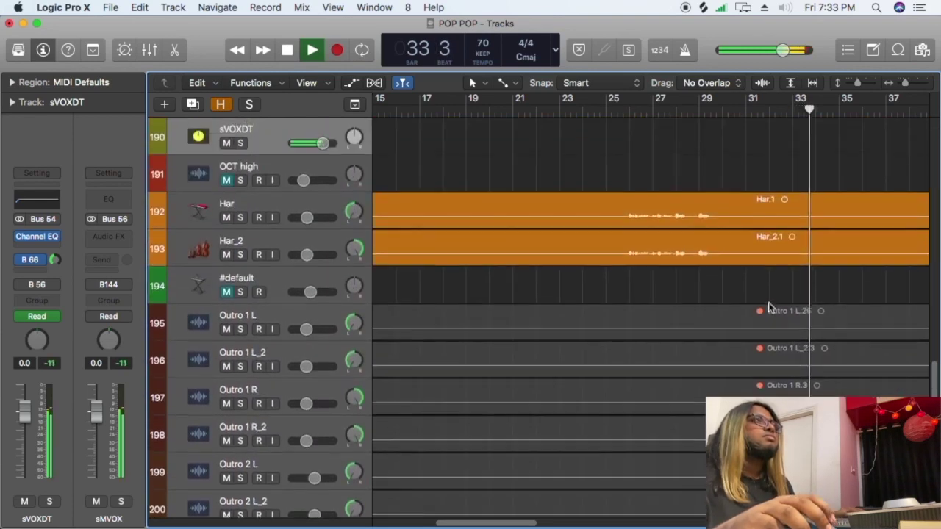
pyautogui.press('space')
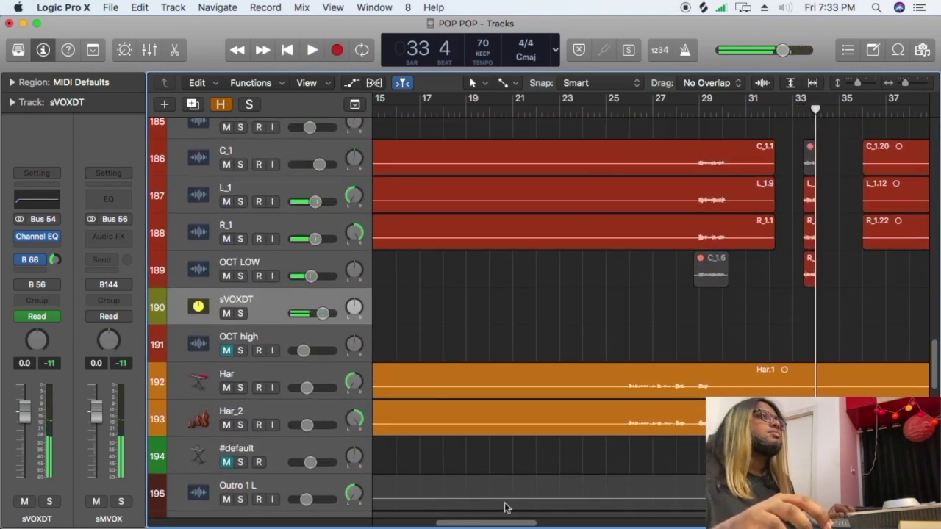
# Play the mix around bar 41 to hear the delay throw, select the DELAY THROW track, and stop.
pyautogui.moveTo(506, 521); pyautogui.dragTo(593, 522)
pyautogui.scroll(2, 619, 321)
pyautogui.scroll(4, 620, 322)
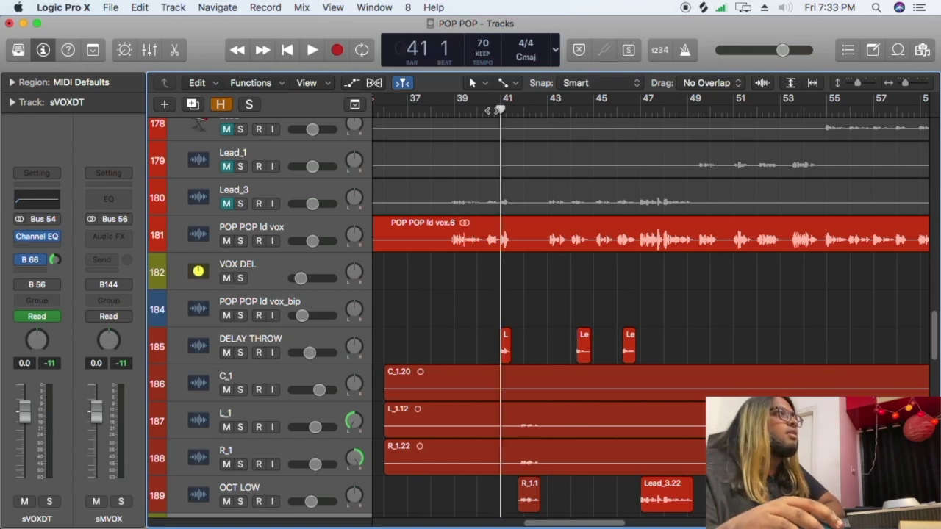
pyautogui.press('space')
pyautogui.click(480, 109)
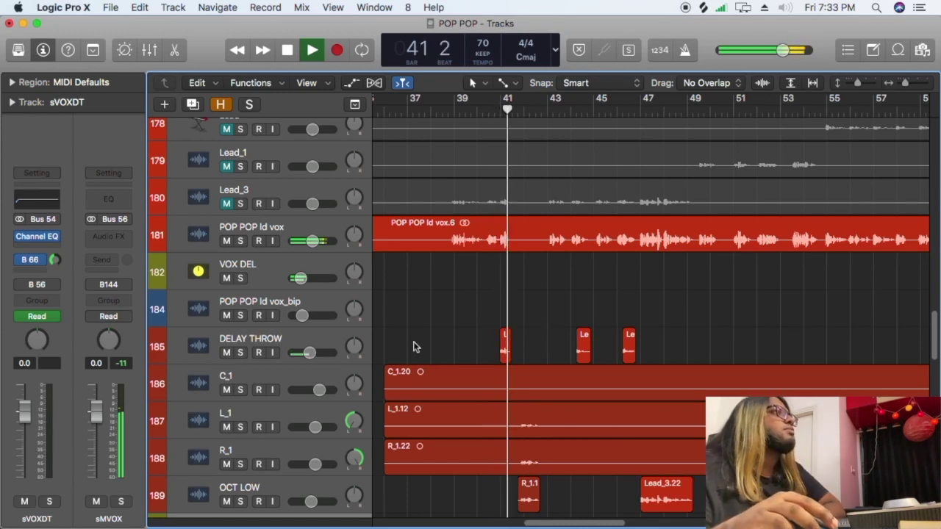
pyautogui.click(271, 343)
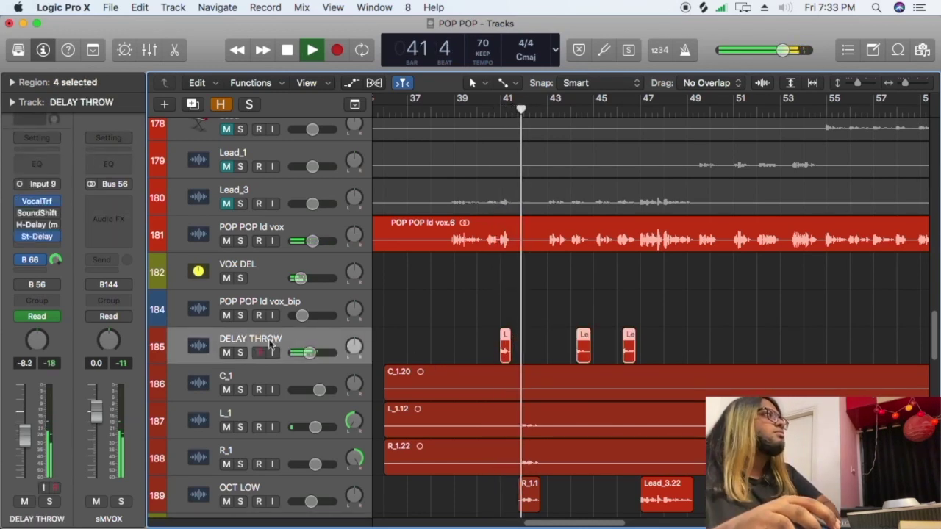
pyautogui.press('space')
# Solo the DELAY THROW track, enlarge the Lead_3.6 region, examine its Stereo Delay settings, and play the soloed throw.
pyautogui.click(240, 353)
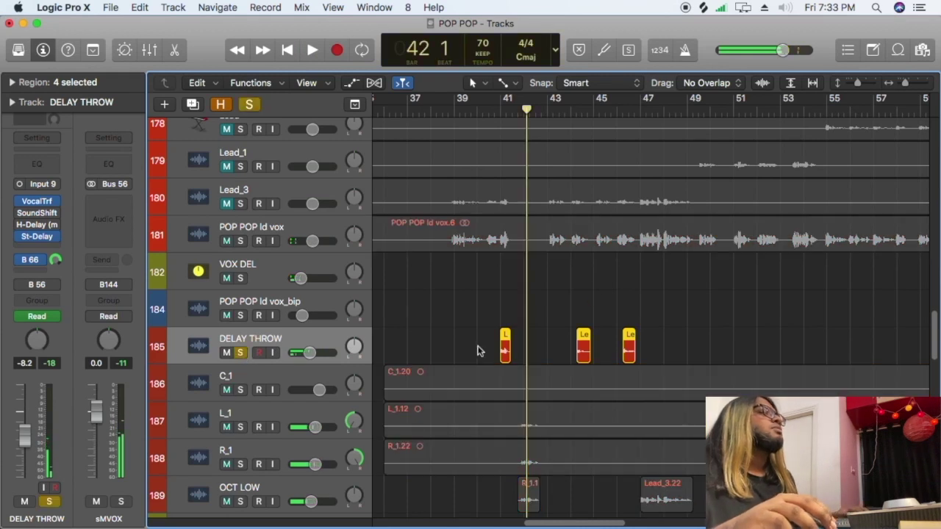
pyautogui.press('super+Right')
pyautogui.press('super+Right')
pyautogui.press('super+Right')
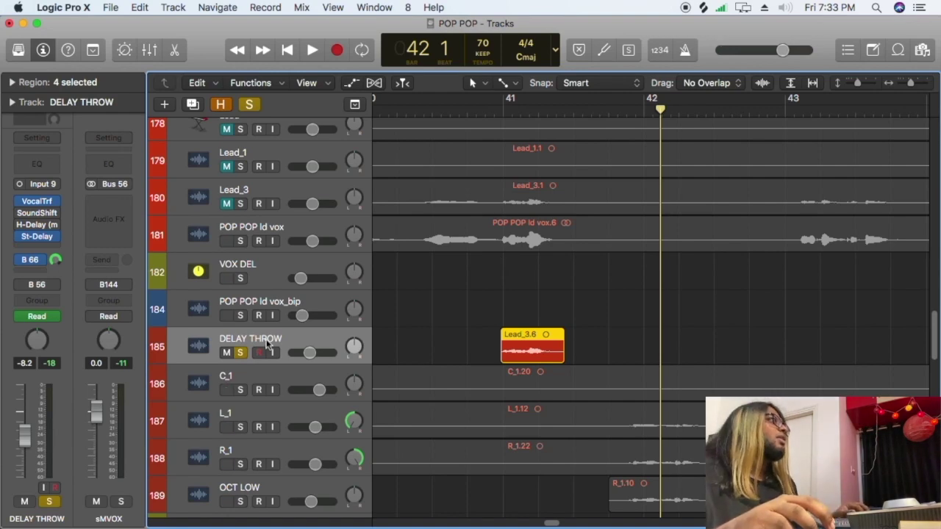
pyautogui.click(43, 239)
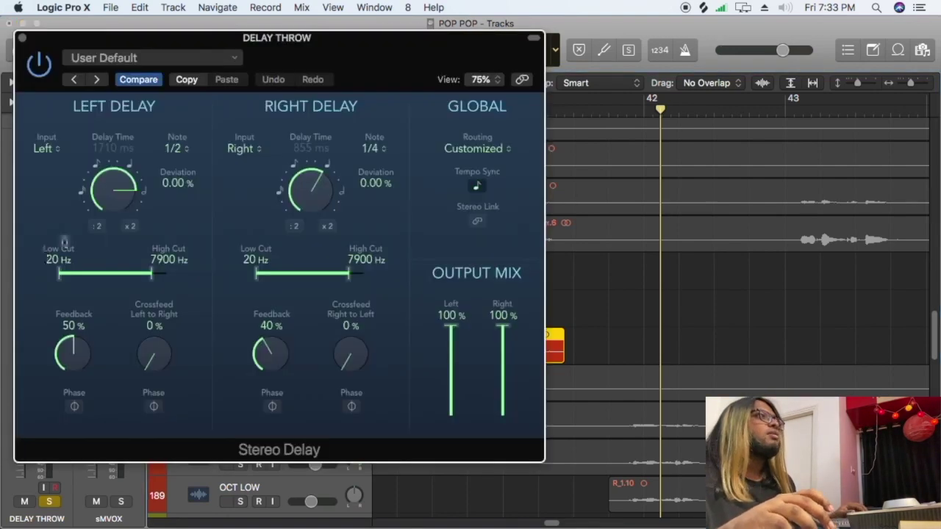
pyautogui.click(21, 38)
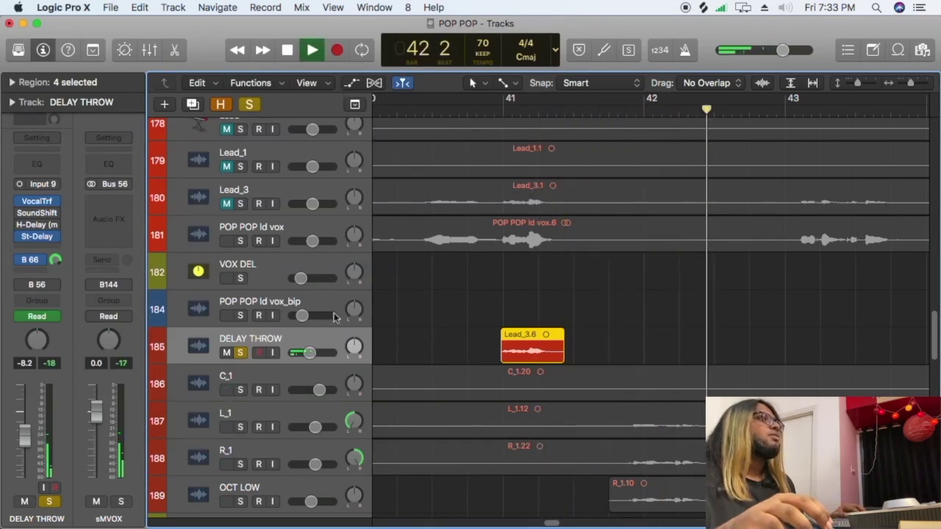
pyautogui.press('space')
# Unsolo DELAY THROW and play the throws in the mix from just before bar 41 up to bar 44.
pyautogui.click(240, 352)
pyautogui.click(482, 111)
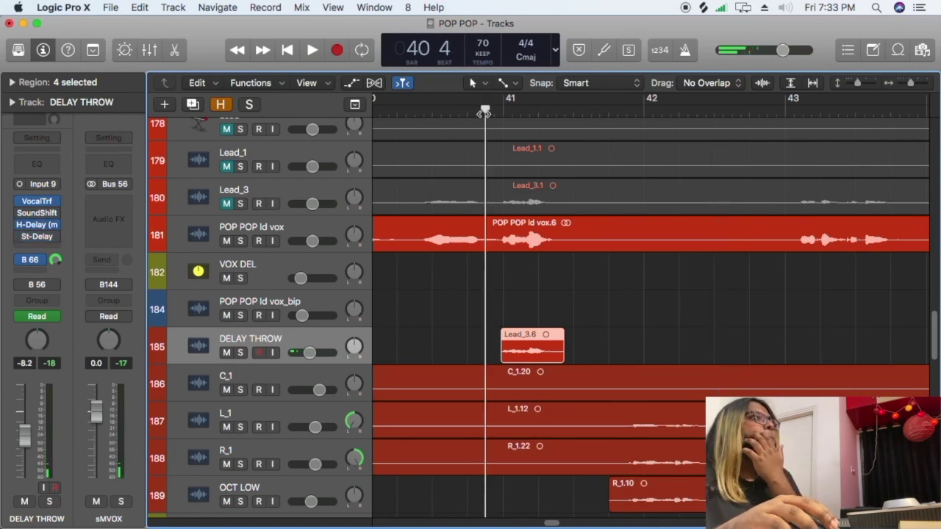
pyautogui.press('space')
pyautogui.press('super+Left')
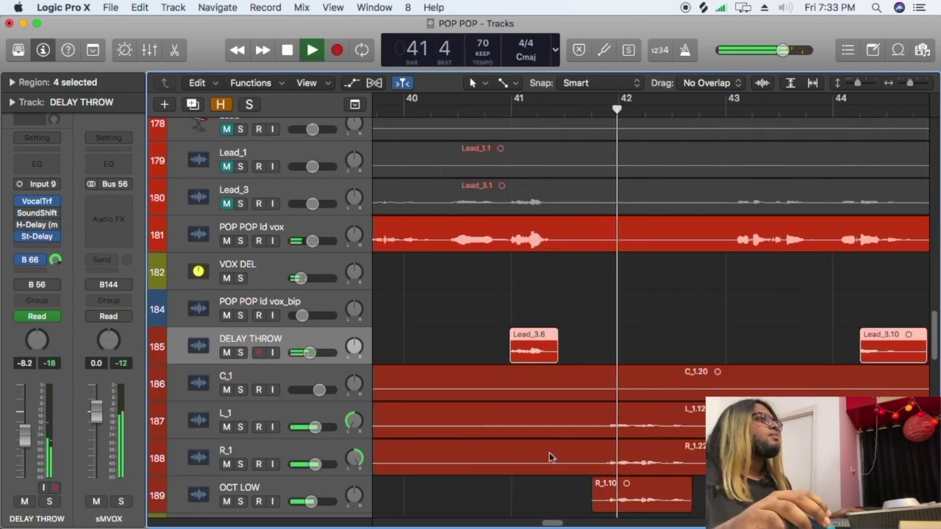
pyautogui.moveTo(553, 523); pyautogui.dragTo(568, 524)
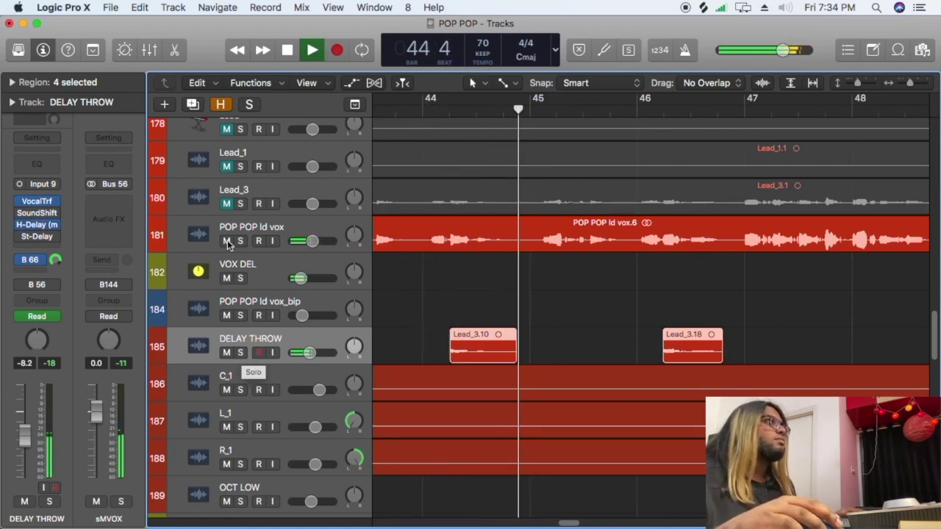
# Solo DELAY THROW with the POP POP ld vox track during playback, stop after bar 47, and clear the solos.
pyautogui.click(242, 354)
pyautogui.click(241, 353)
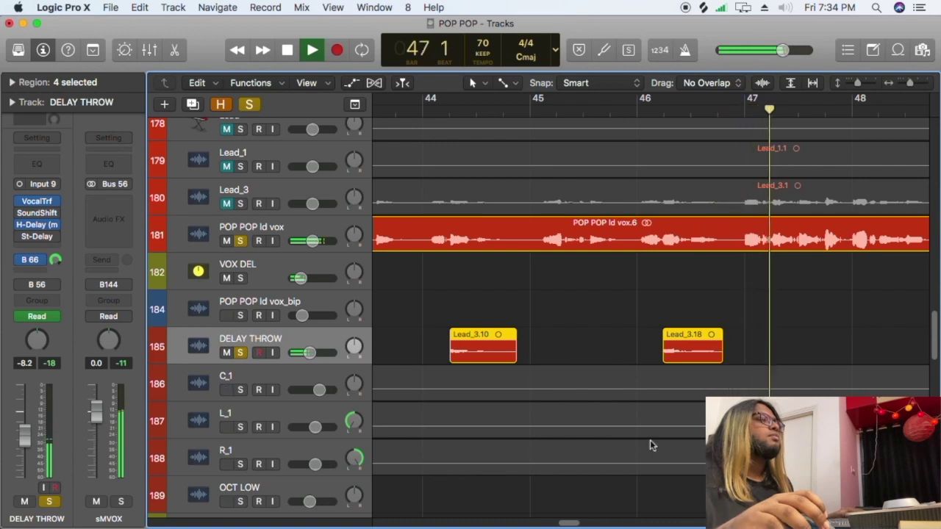
pyautogui.press('space')
pyautogui.click(240, 241)
pyautogui.click(249, 105)
# Set the secondary tool to Marquee and outline the POP POP ld vox phrase from bar 47 to 49 2, with the playhead just before bar 47.
pyautogui.click(745, 104)
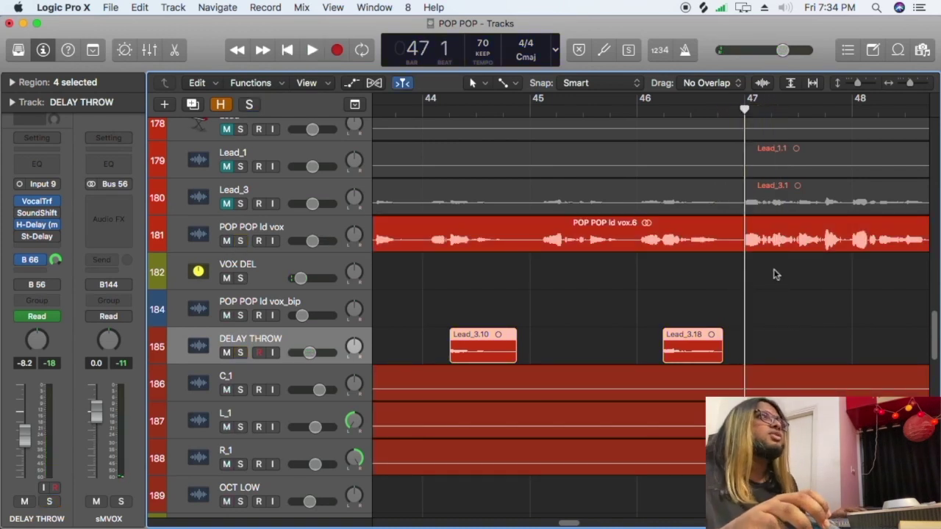
pyautogui.moveTo(572, 523); pyautogui.dragTo(584, 524)
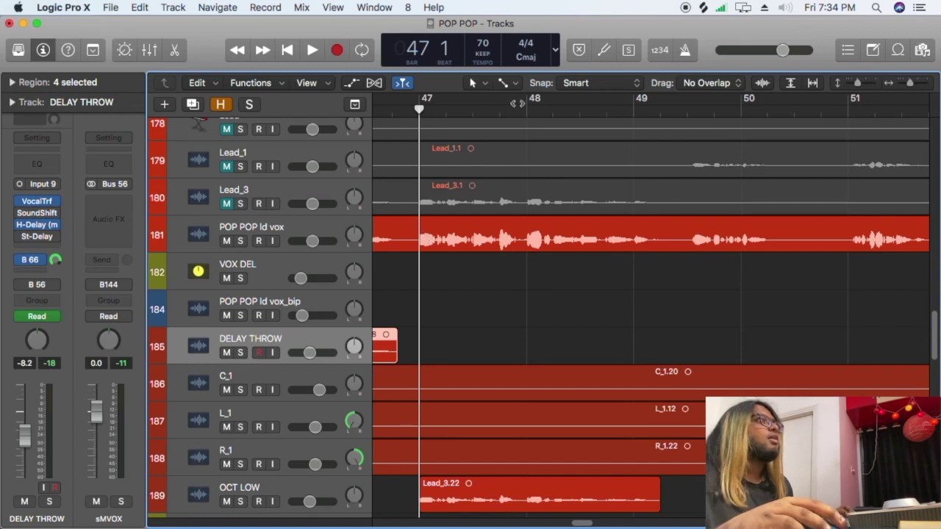
pyautogui.press('t')
pyautogui.click(574, 321)
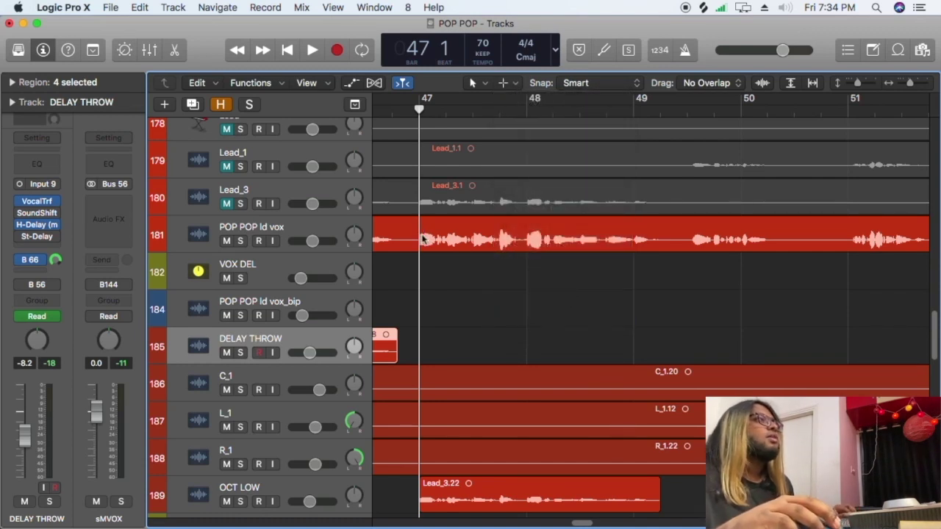
pyautogui.click(394, 107)
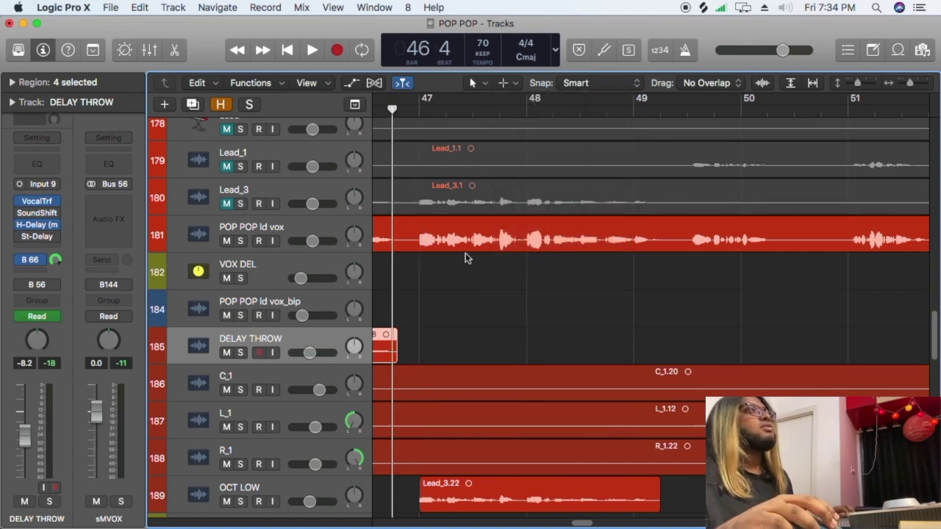
pyautogui.moveTo(419, 243); pyautogui.dragTo(659, 258)
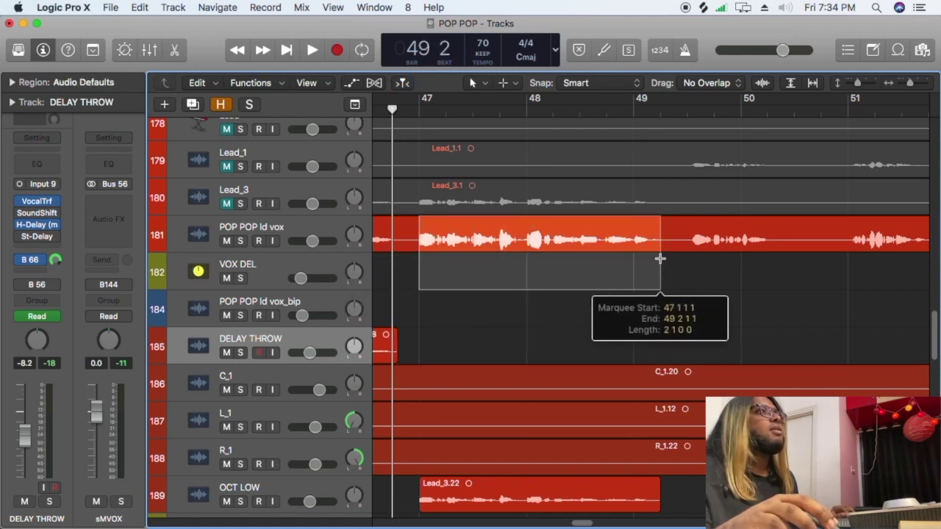
pyautogui.click(619, 323)
# Select the OCT LOW track, play it from just before bar 47 with a brief solo, and stop after bar 50.
pyautogui.click(311, 497)
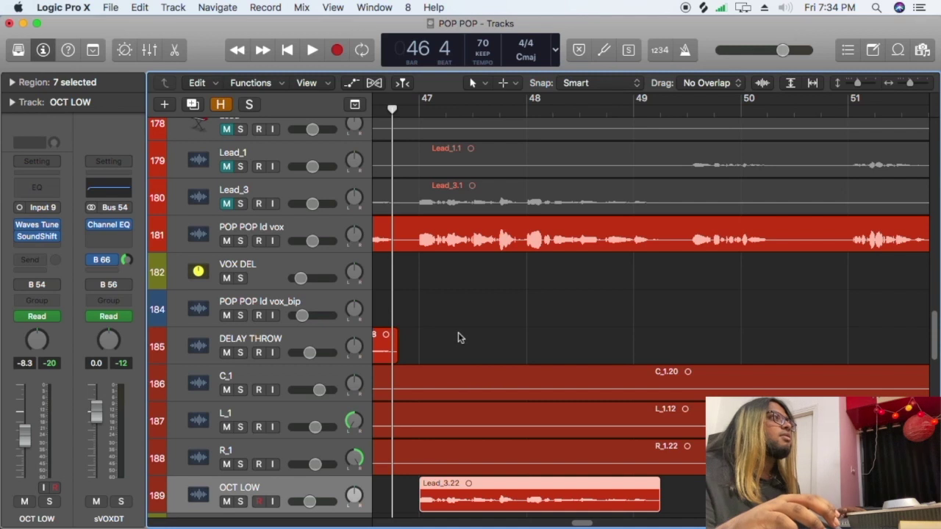
pyautogui.press('space')
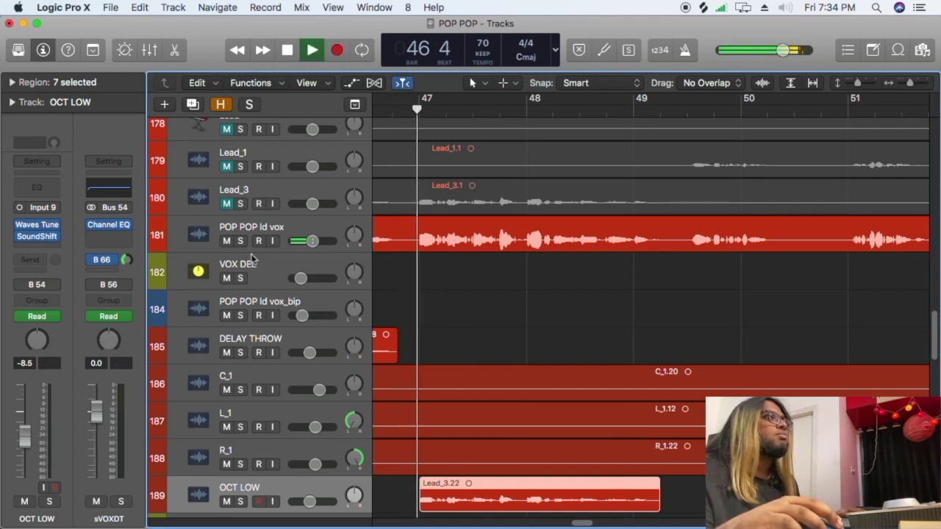
pyautogui.click(241, 501)
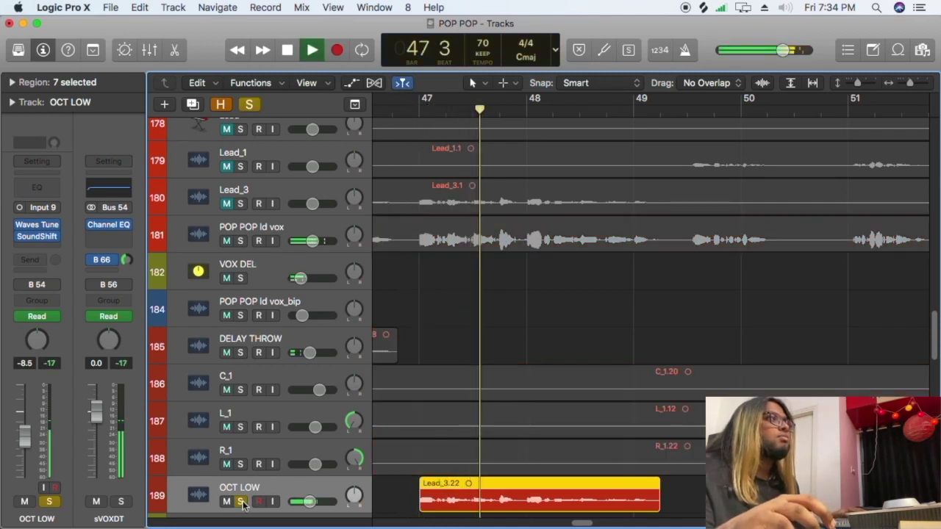
pyautogui.click(241, 501)
pyautogui.click(502, 308)
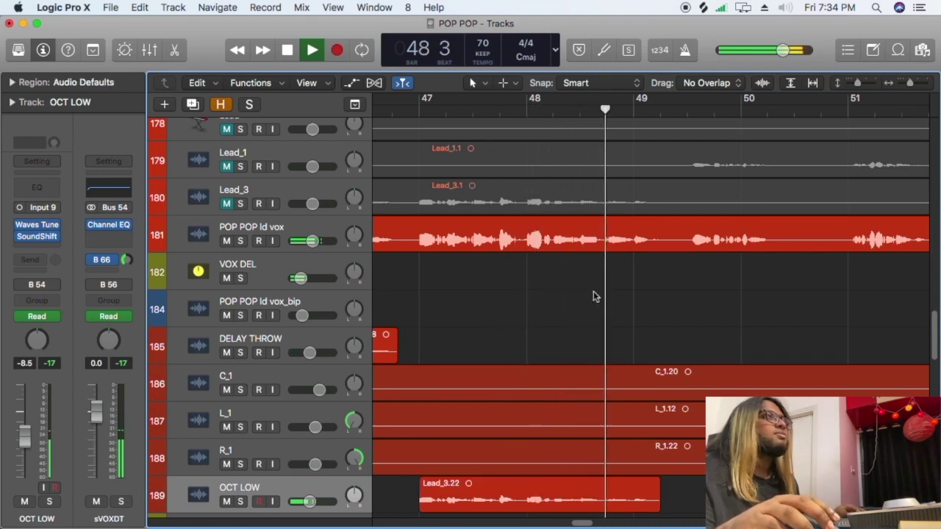
pyautogui.scroll(-1, 593, 303)
pyautogui.scroll(-5, 592, 309)
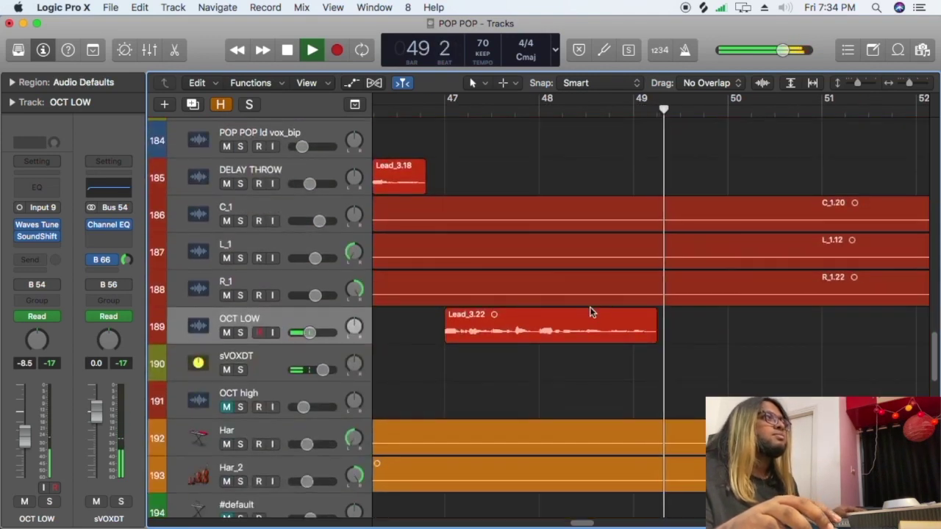
pyautogui.scroll(-2, 592, 312)
pyautogui.scroll(4, 587, 376)
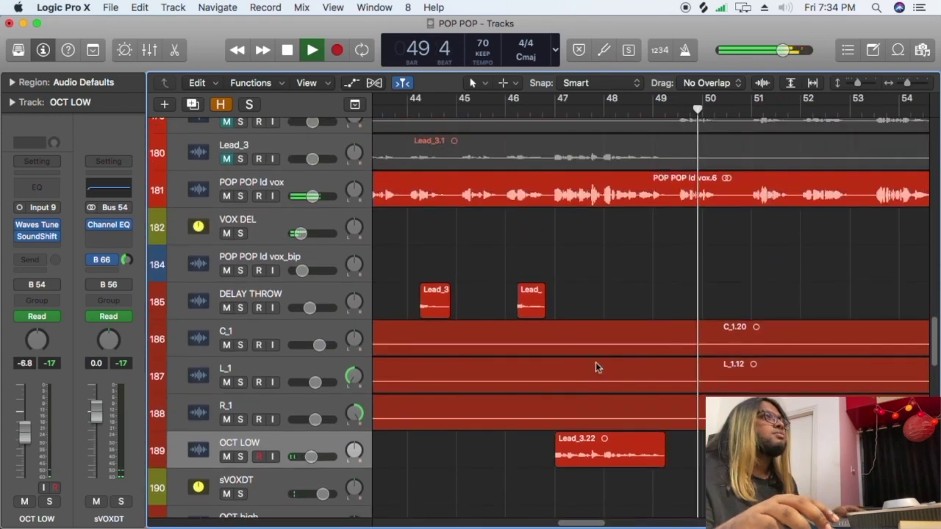
pyautogui.scroll(-2, 606, 358)
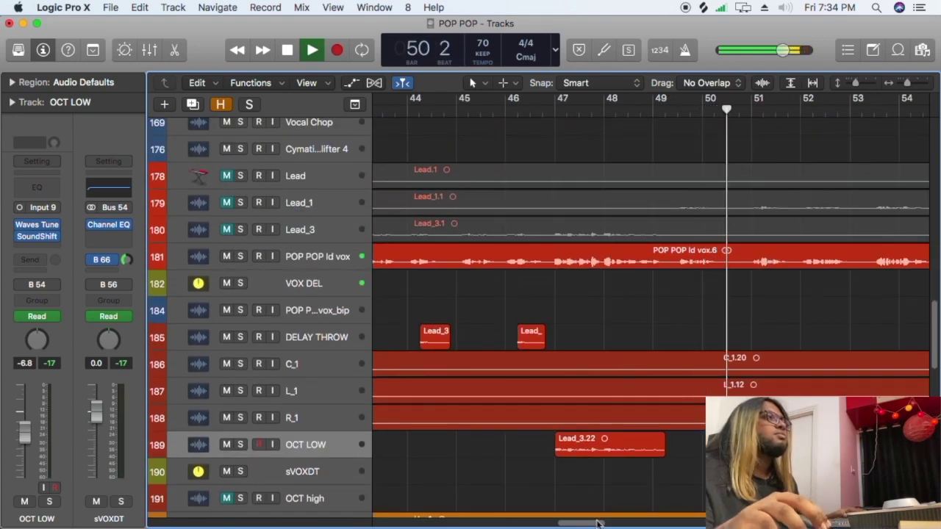
pyautogui.press('space')
# Solo the OCT high track, play the start of its part from bar 55, then stop and clear the solo.
pyautogui.hscroll(10, 599, 523)
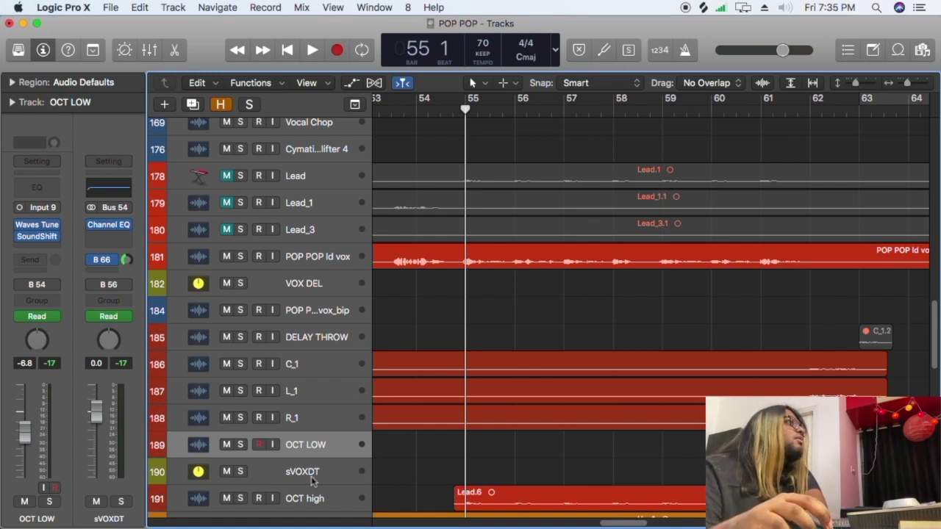
pyautogui.click(241, 499)
pyautogui.press('space')
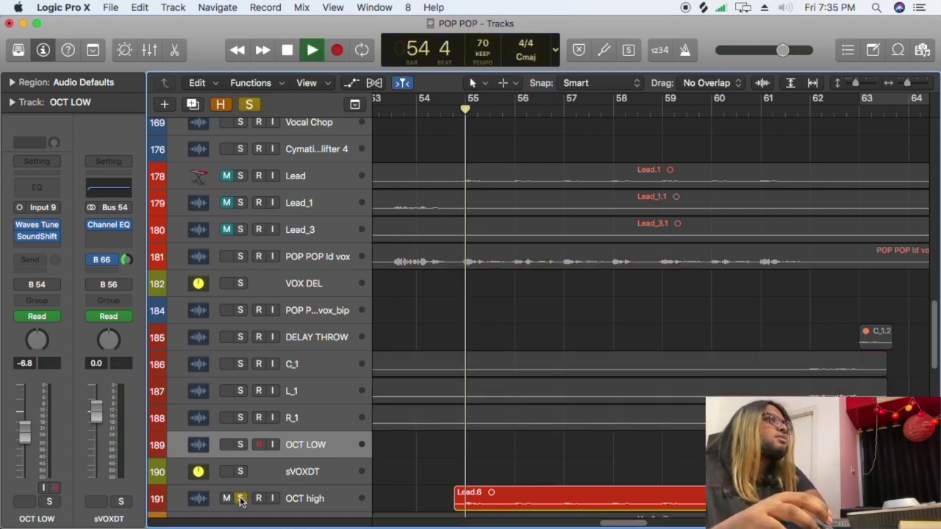
pyautogui.press('space')
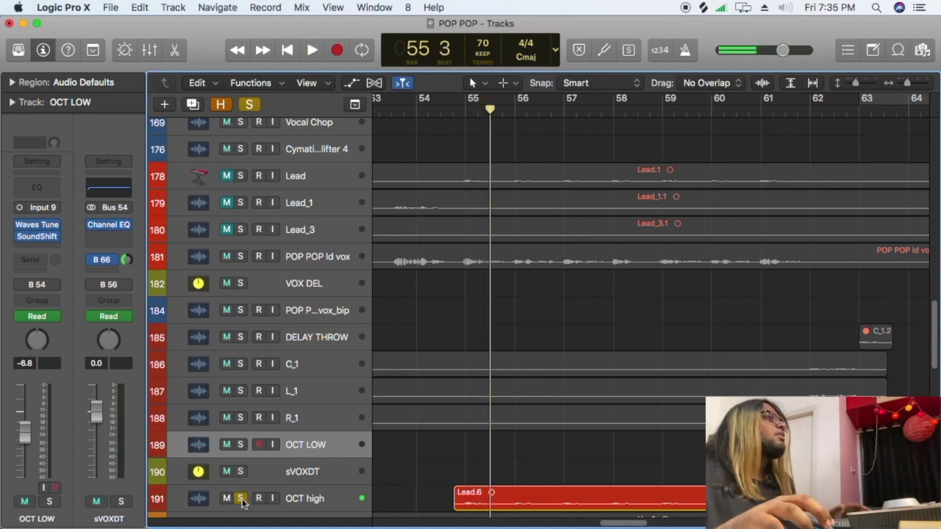
pyautogui.click(241, 499)
# Play the OCT high part in the full mix from bar 55 and stop at bar 57.
pyautogui.click(468, 109)
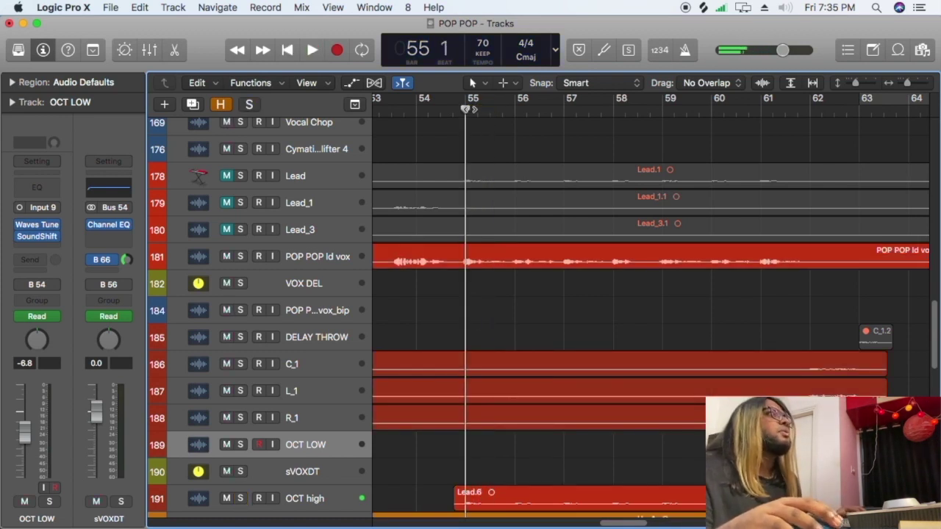
pyautogui.press('space')
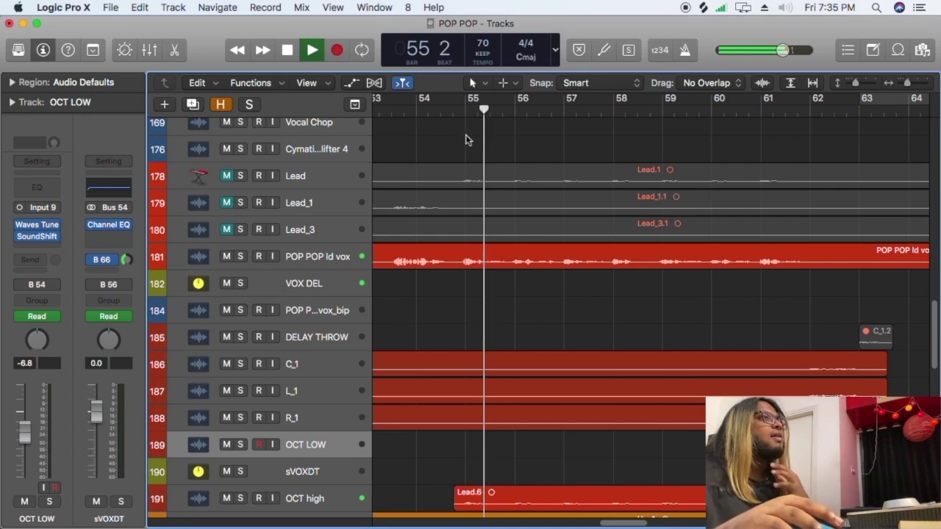
pyautogui.press('super+Left')
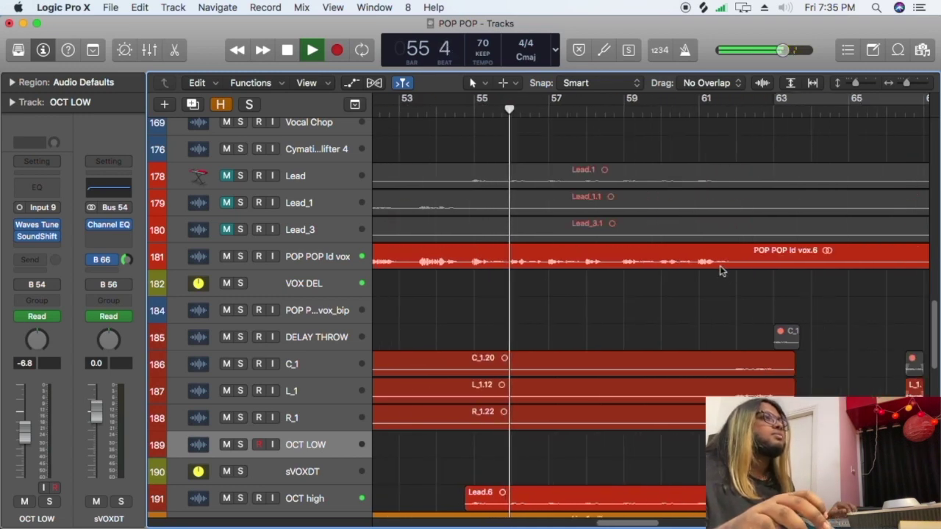
pyautogui.scroll(-5, 720, 271)
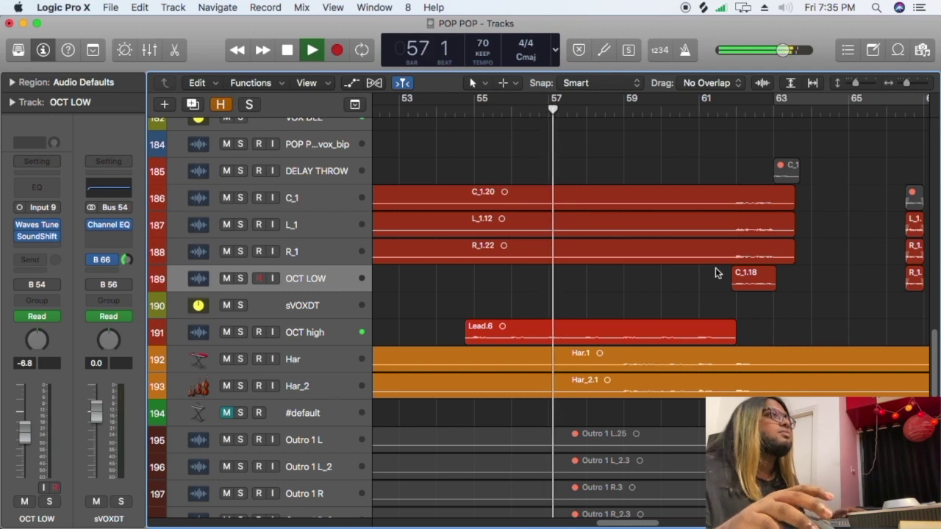
pyautogui.press('space')
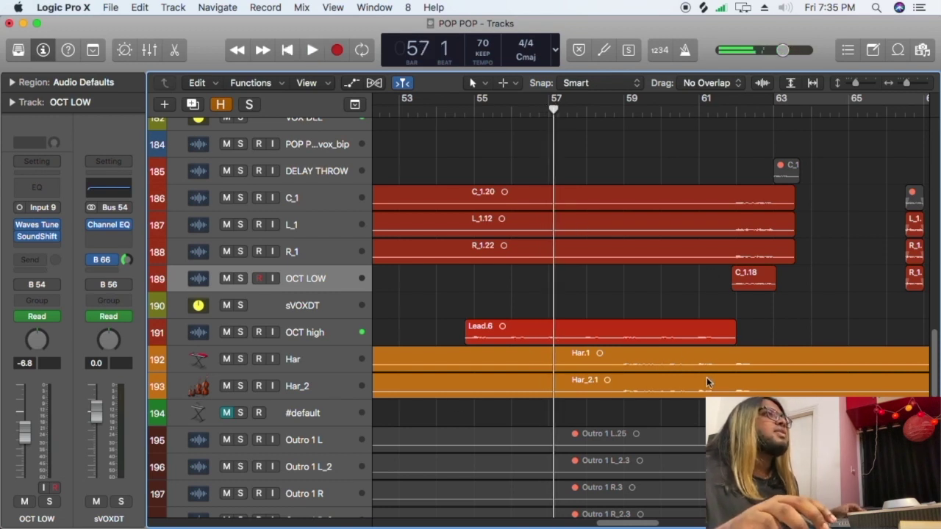
# Play the outro from bar 67 in the mix and look through the stacked Outro 1 to Outro 4 vocal tracks.
pyautogui.scroll(-5, 716, 375)
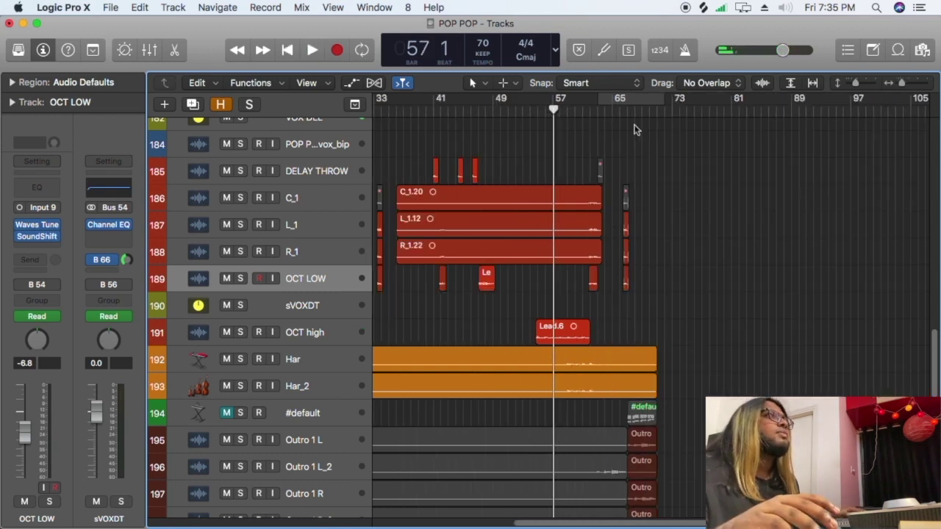
pyautogui.click(629, 108)
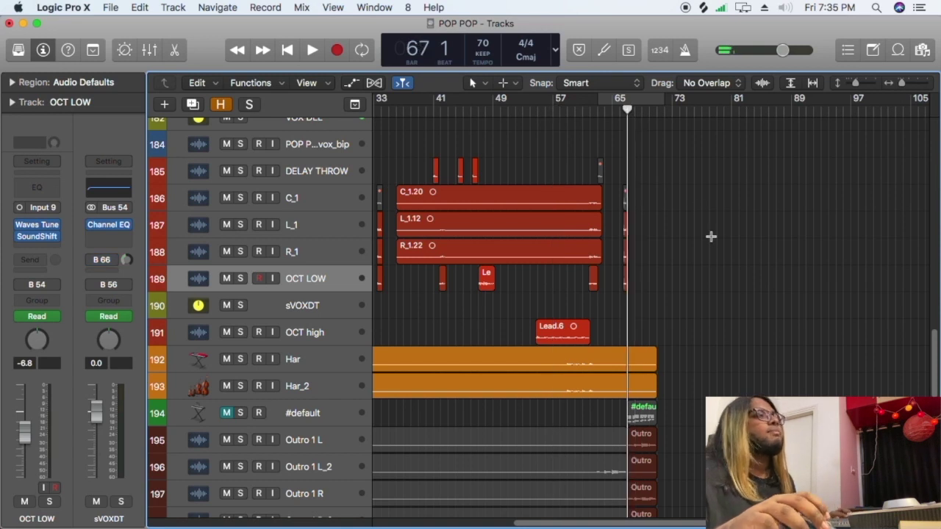
pyautogui.scroll(5, 710, 236)
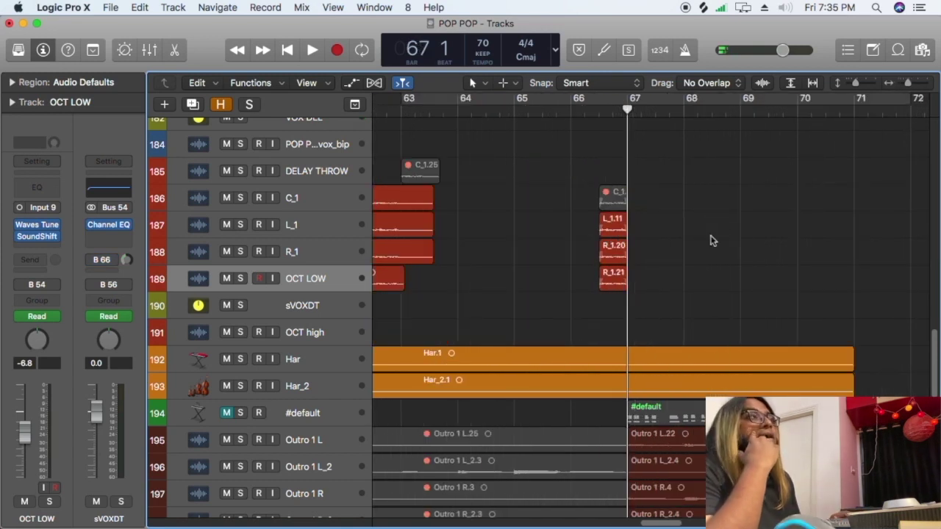
pyautogui.scroll(-3, 711, 237)
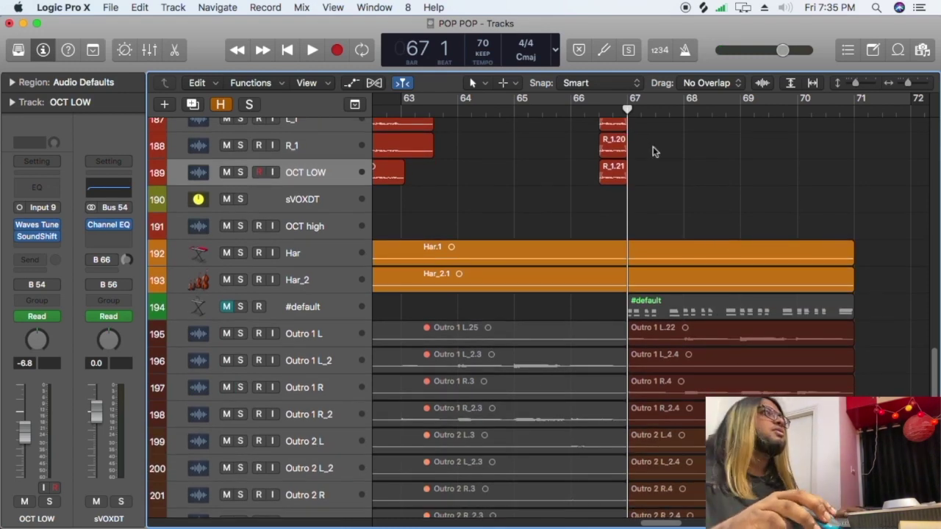
pyautogui.press(',')
pyautogui.press('space')
pyautogui.scroll(-6, 535, 303)
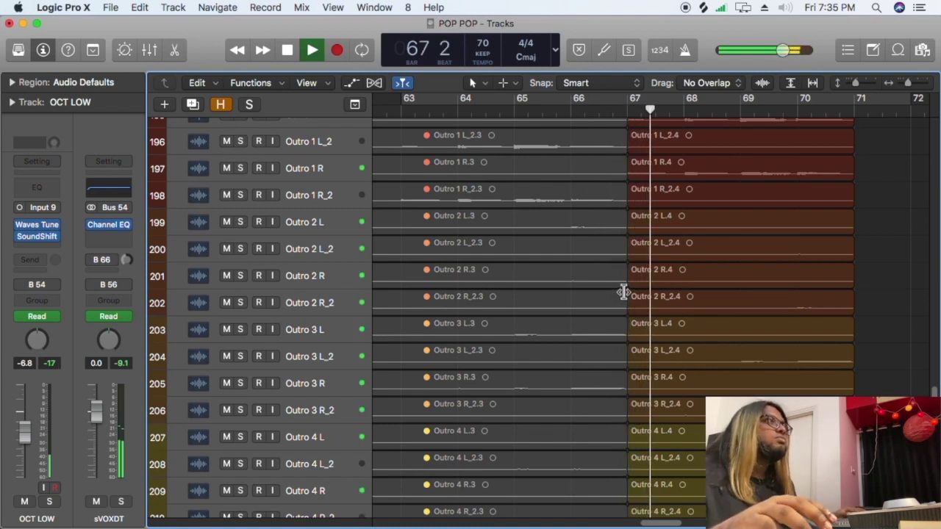
pyautogui.scroll(3, 630, 302)
pyautogui.scroll(-5, 630, 302)
# Solo the sOUTBV track during playback to hear the outro backing vocals alone, and stop after bar 69.
pyautogui.click(240, 323)
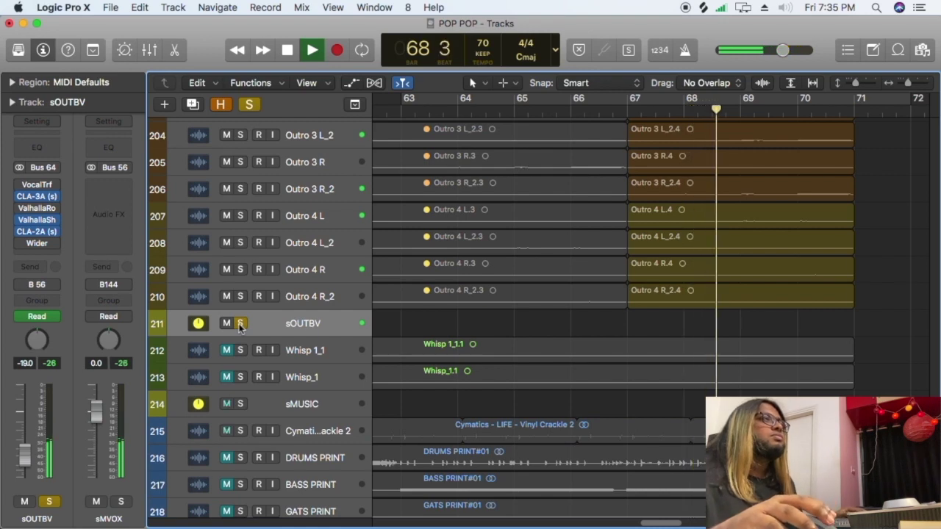
pyautogui.press('super+Left')
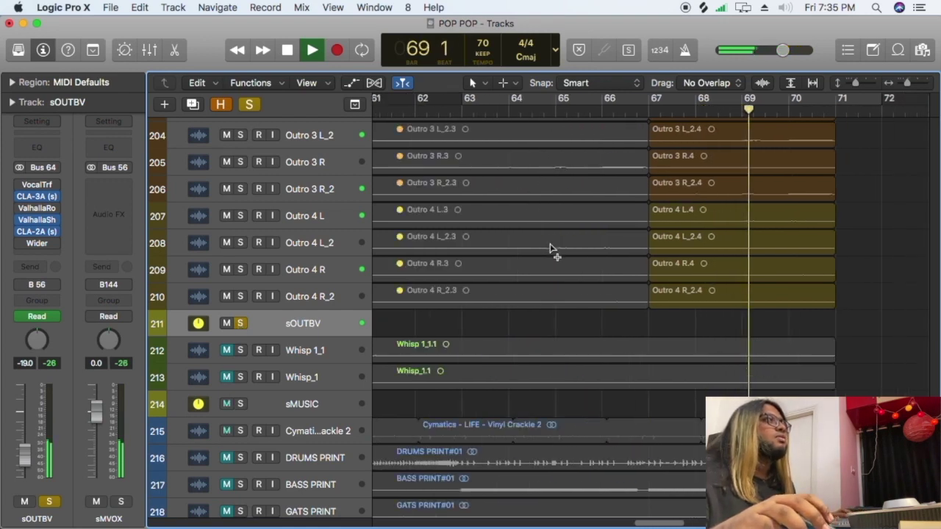
pyautogui.press('super+Up')
pyautogui.press('space')
pyautogui.scroll(2, 640, 210)
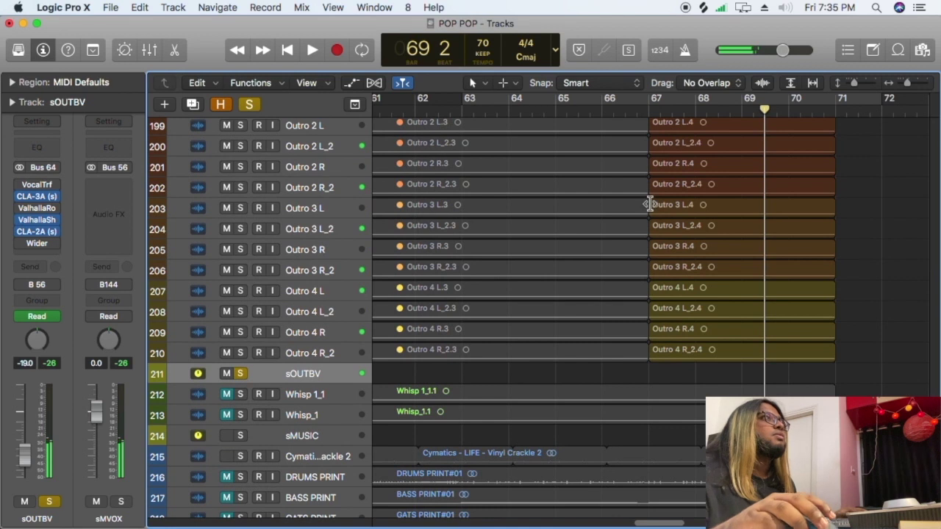
# Cycle bars 67 to 71, play the soloed sOUTBV track, and open its ValhallaShimmer settings.
pyautogui.moveTo(668, 104); pyautogui.dragTo(838, 99)
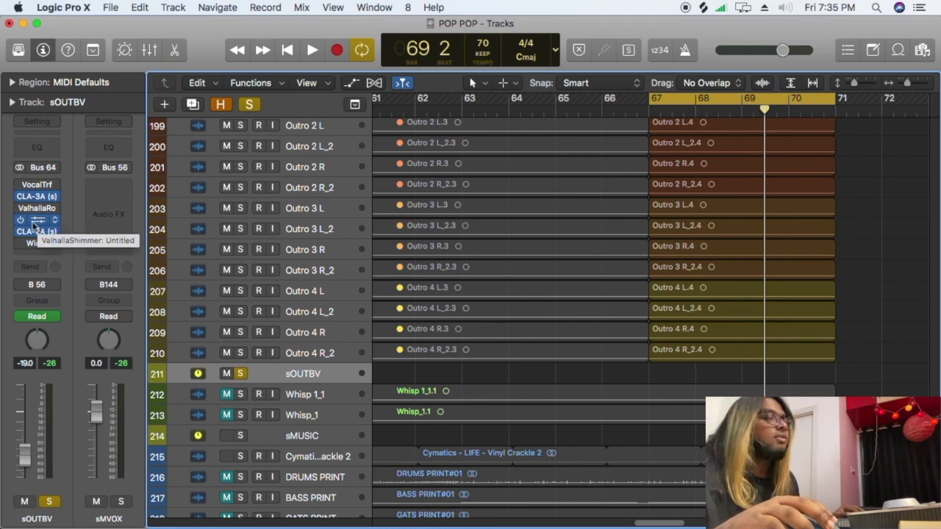
pyautogui.press('space')
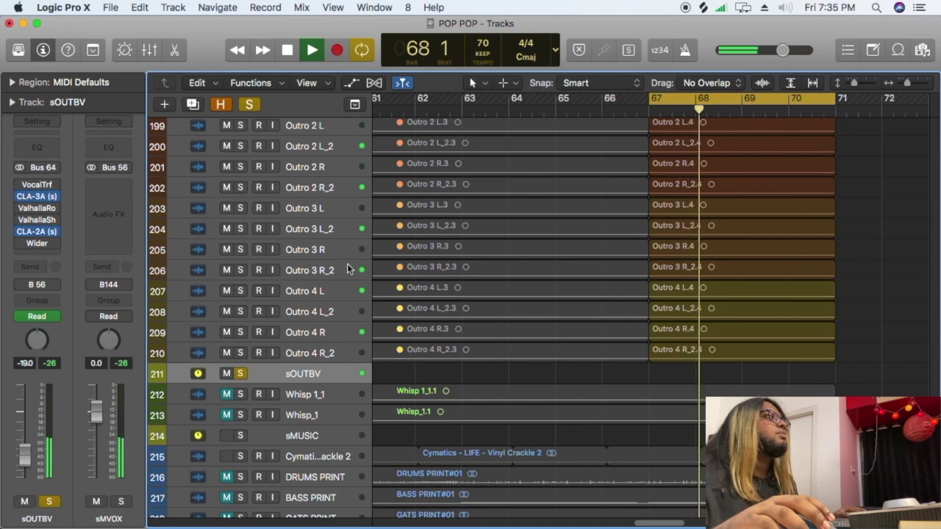
pyautogui.click(34, 220)
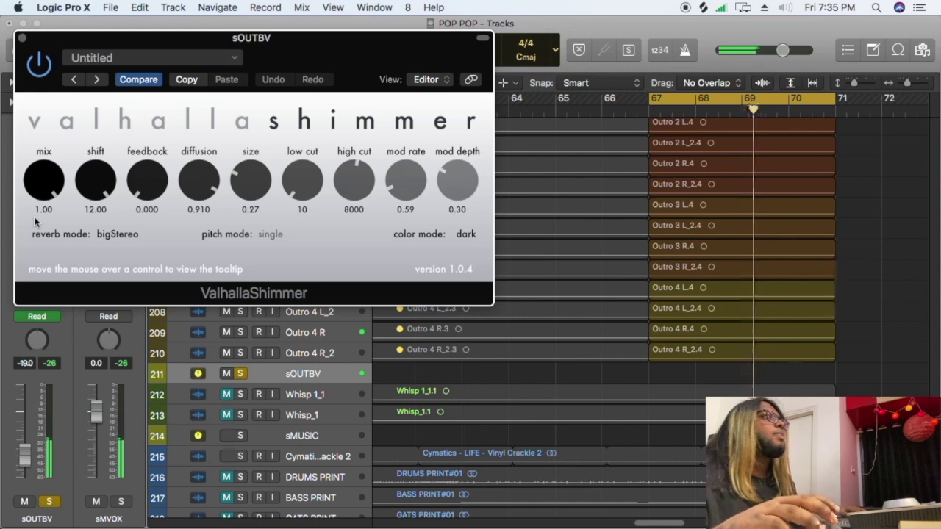
# Unsolo sOUTBV, play the outro in the mix from bar 67, close the ValhallaShimmer settings, and stop after bar 71.
pyautogui.click(50, 500)
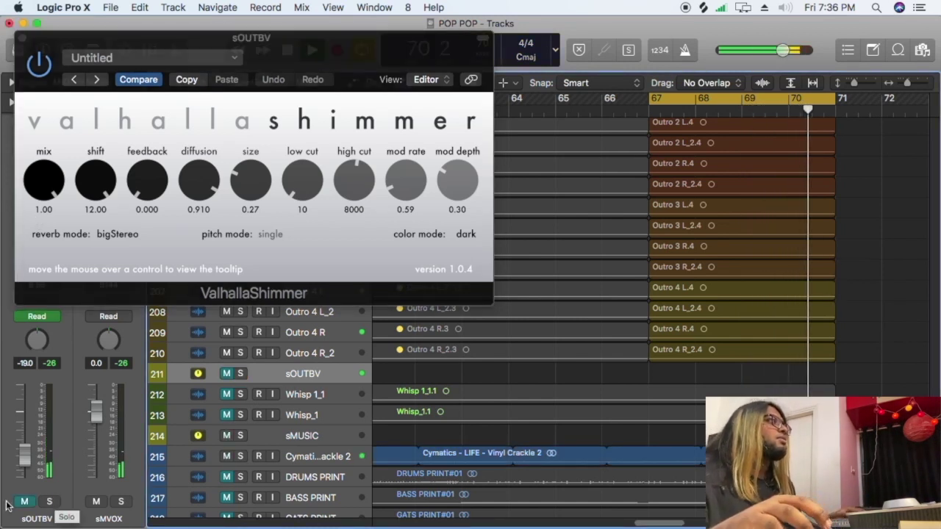
pyautogui.click(661, 111)
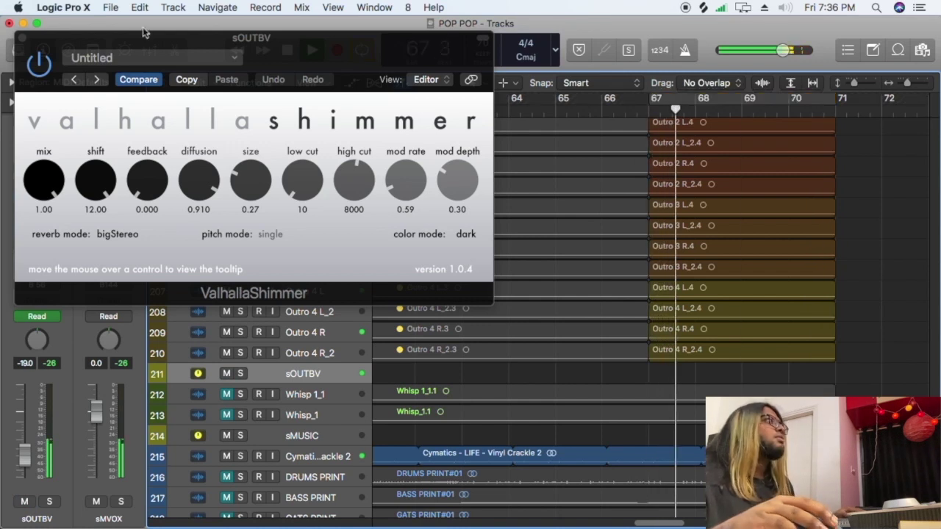
pyautogui.click(23, 38)
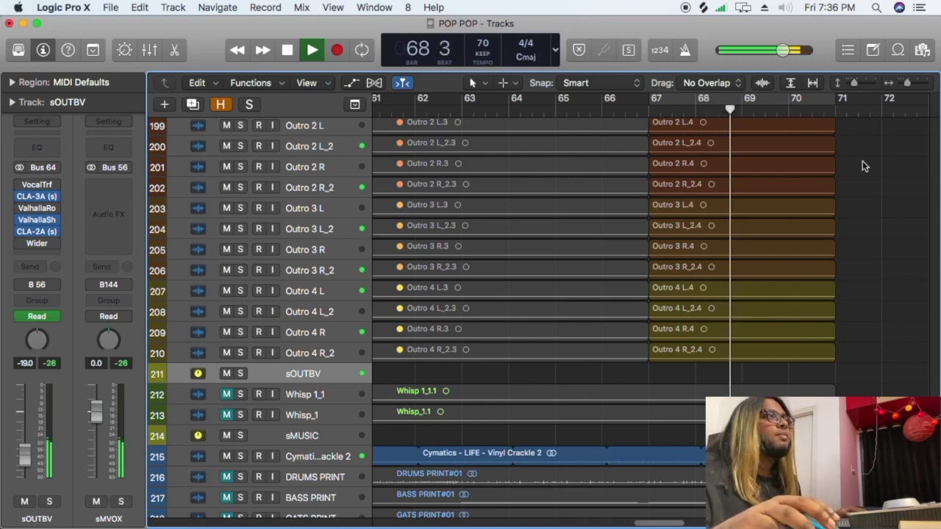
pyautogui.scroll(-2, 871, 185)
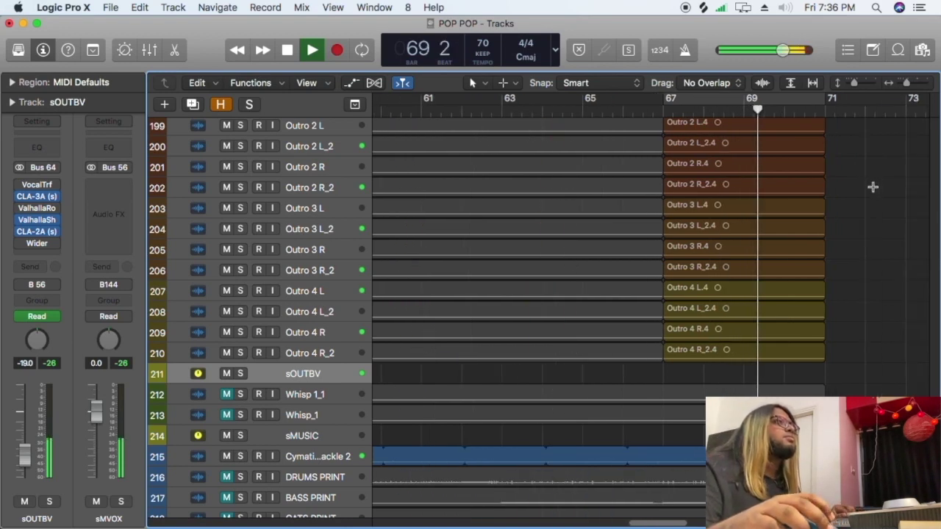
pyautogui.scroll(-2, 872, 191)
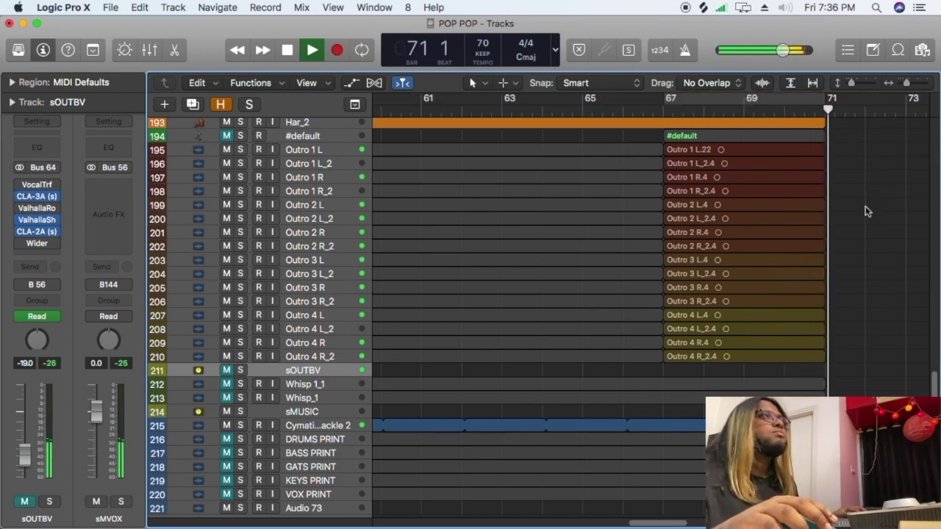
pyautogui.press('space')
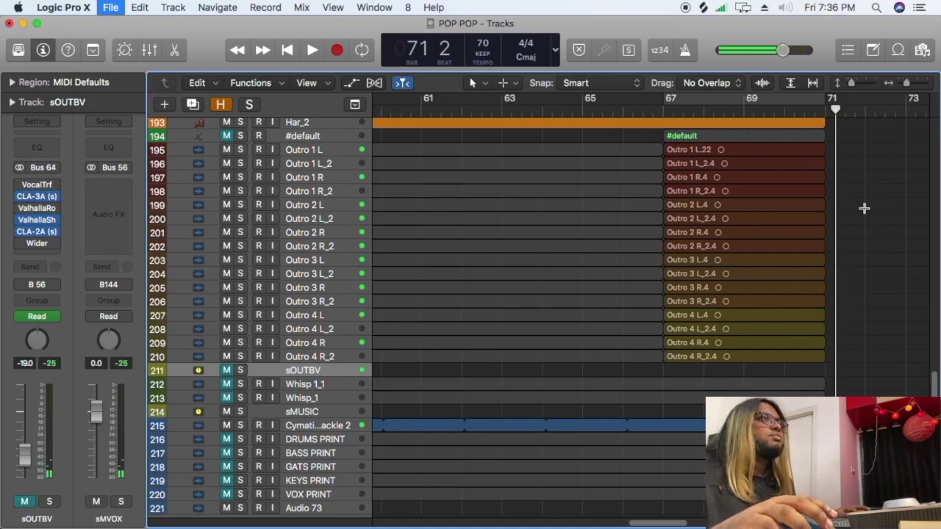